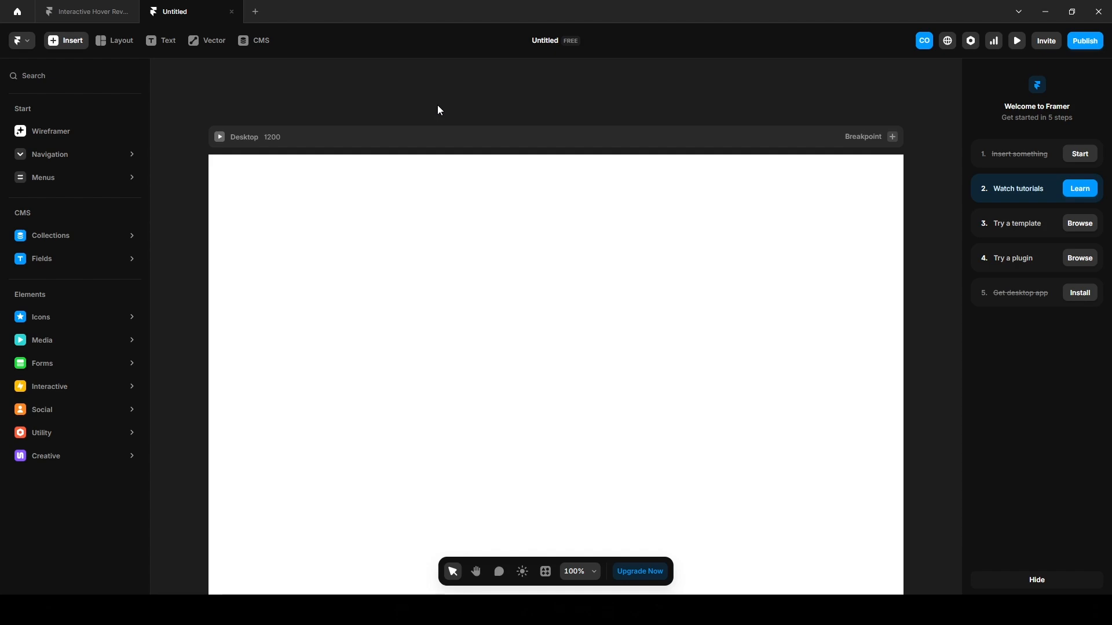
Step: Add a stack layout to the Desktop breakpoint of the Home page
{"action": "left_click", "coordinate": [438, 109]}
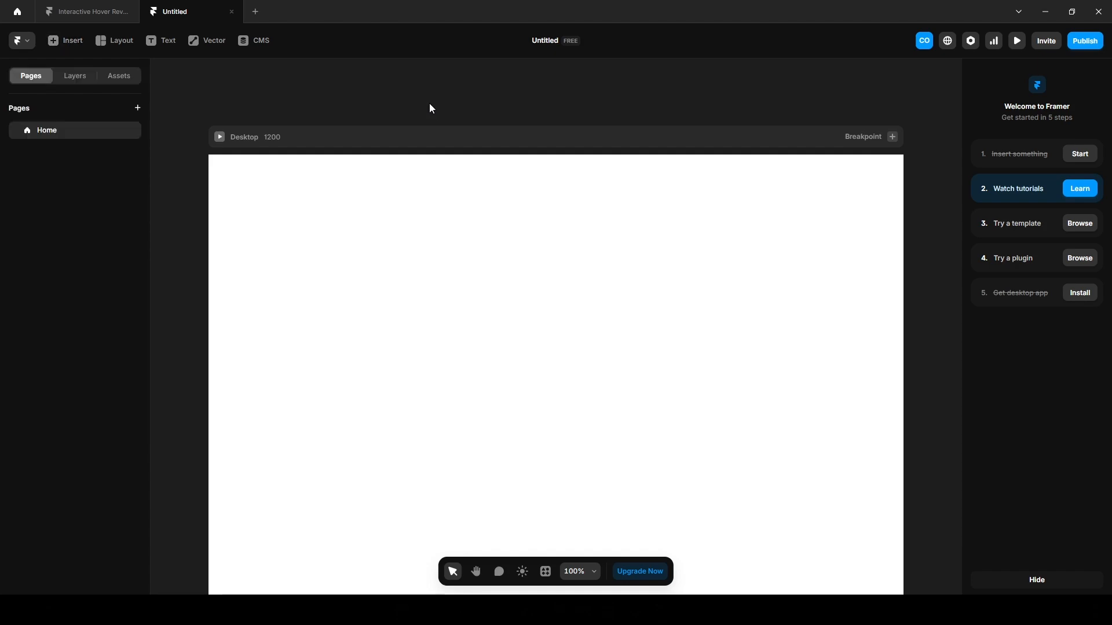
{"action": "left_click", "coordinate": [74, 85]}
{"action": "left_click", "coordinate": [76, 154]}
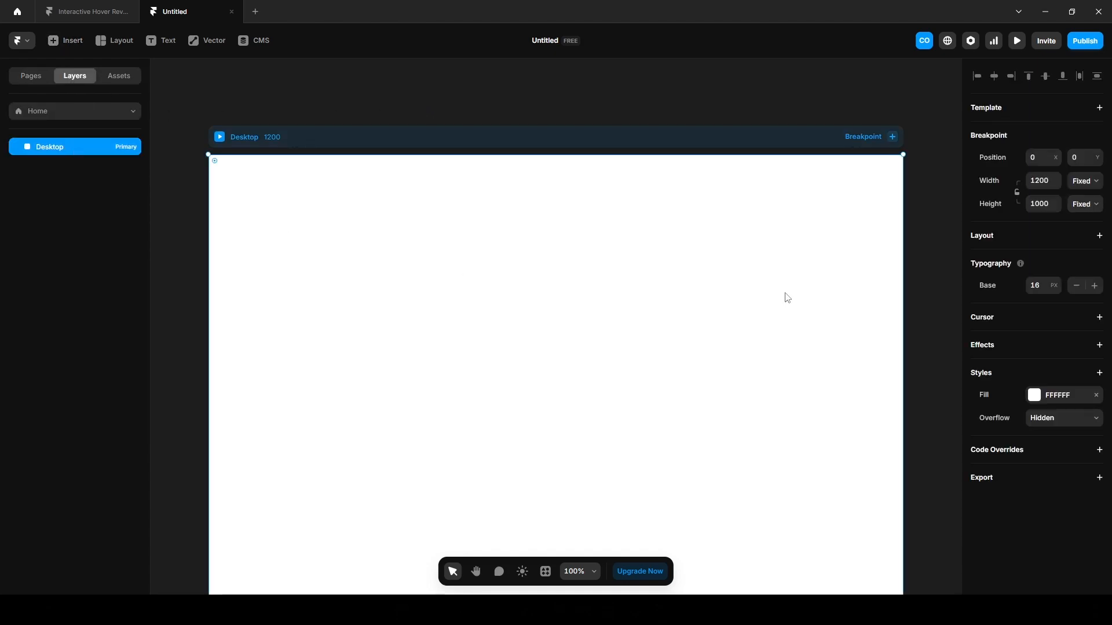
{"action": "left_click", "coordinate": [985, 246]}
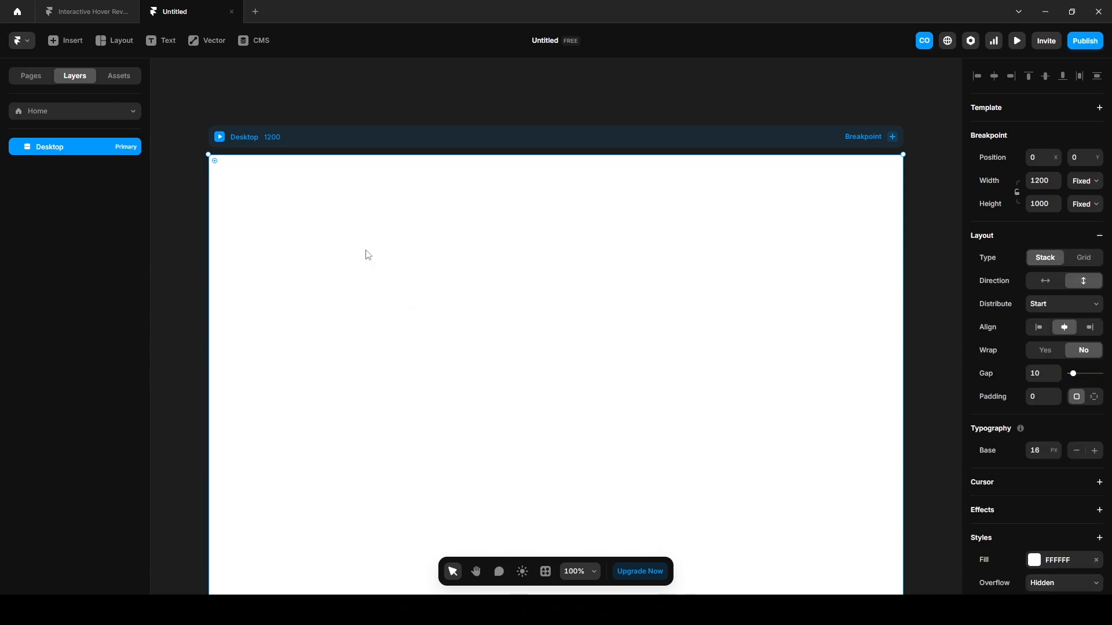
Step: Draw a frame about 517 px high inside Desktop with Fill width, no fill colour and a stack layout
{"action": "key", "text": "f"}
{"action": "left_click_drag", "start_coordinate": [278, 177], "coordinate": [799, 477]}
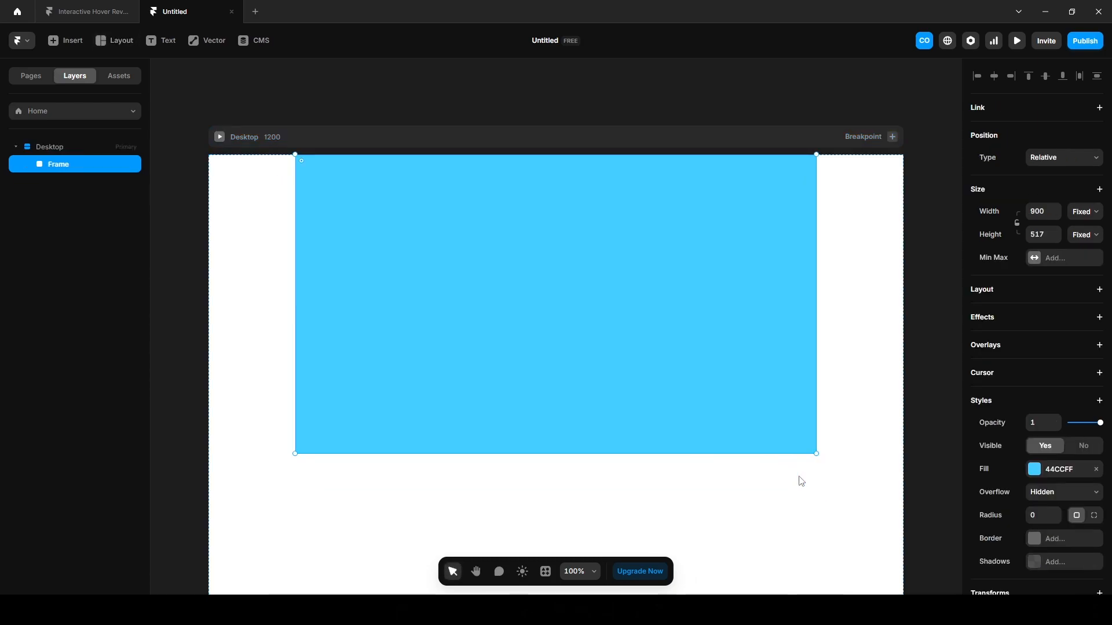
{"action": "left_click", "coordinate": [1083, 219]}
{"action": "left_click", "coordinate": [1080, 253]}
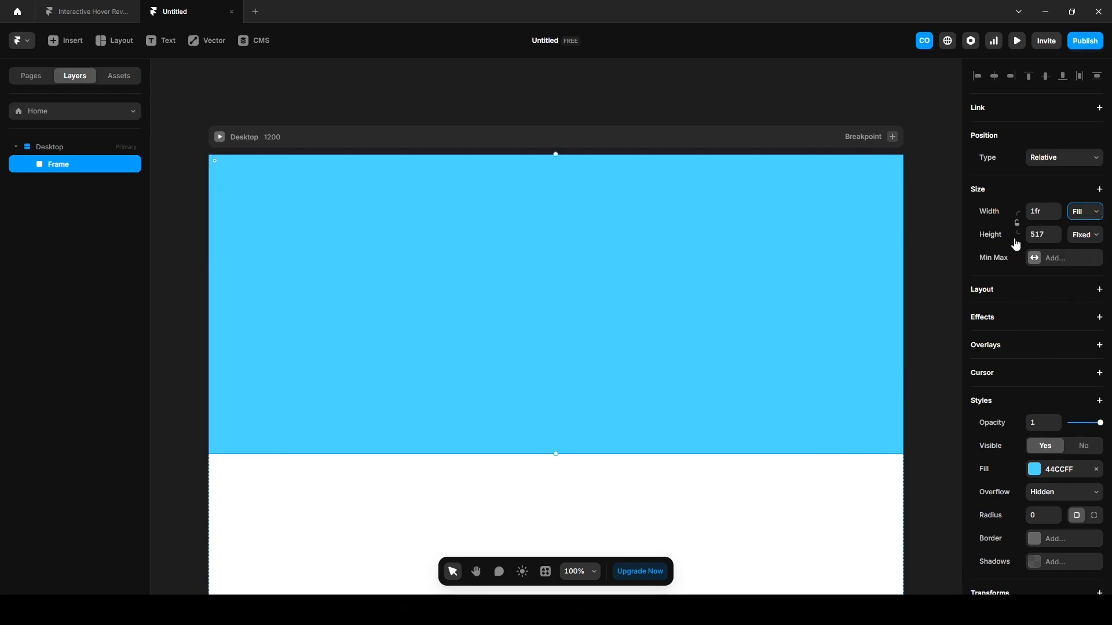
{"action": "left_click", "coordinate": [1096, 472]}
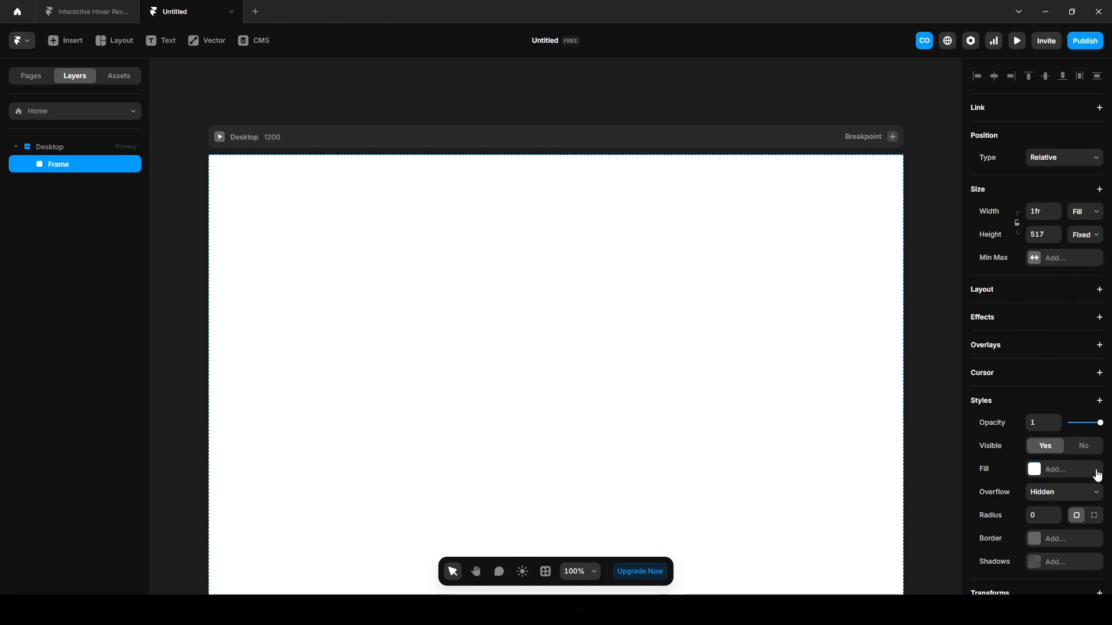
{"action": "left_click", "coordinate": [989, 294]}
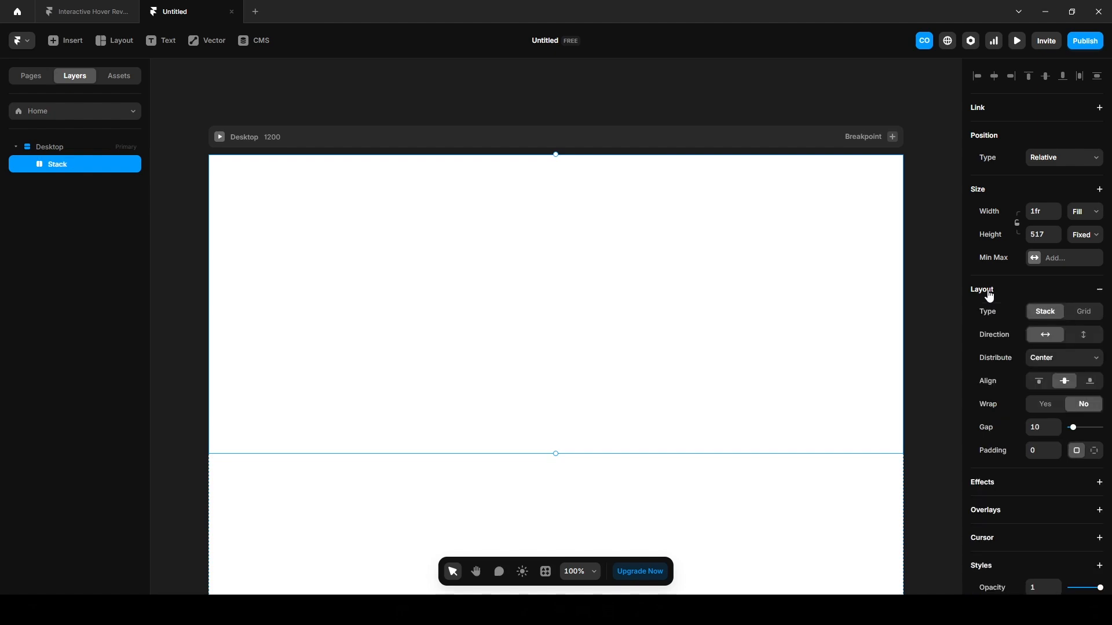
Step: Add a text layer reading "Shirts" inside the new stack
{"action": "key", "text": "t"}
{"action": "left_click", "coordinate": [443, 250]}
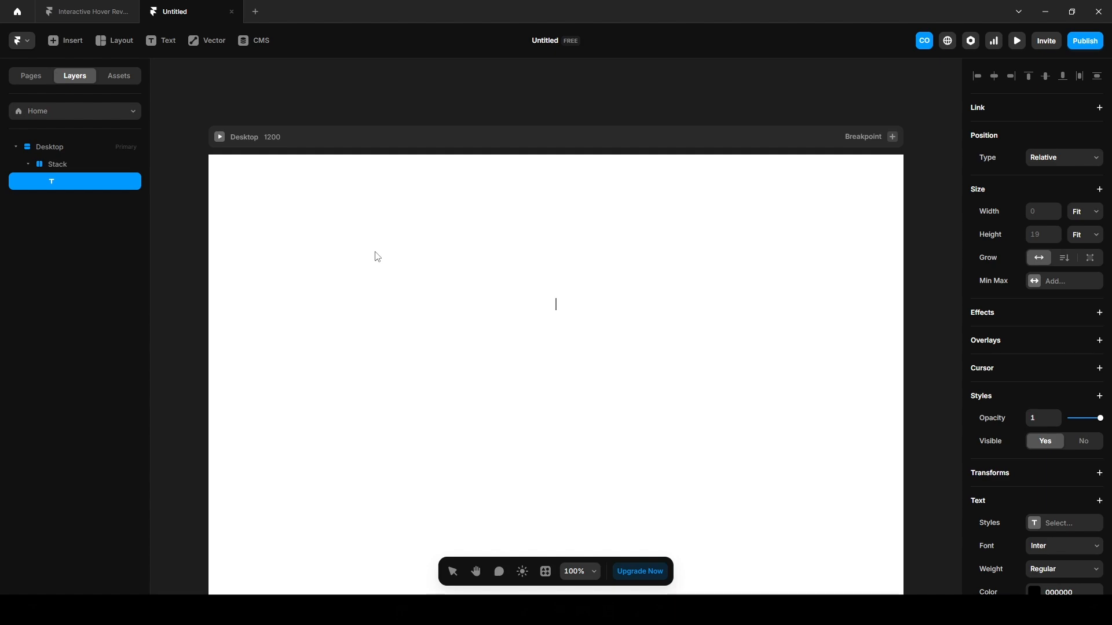
{"action": "type", "text": "Shirts"}
Step: Set the Shirts text to the Instrument Sans font with Semibold weight
{"action": "left_click", "coordinate": [1051, 570]}
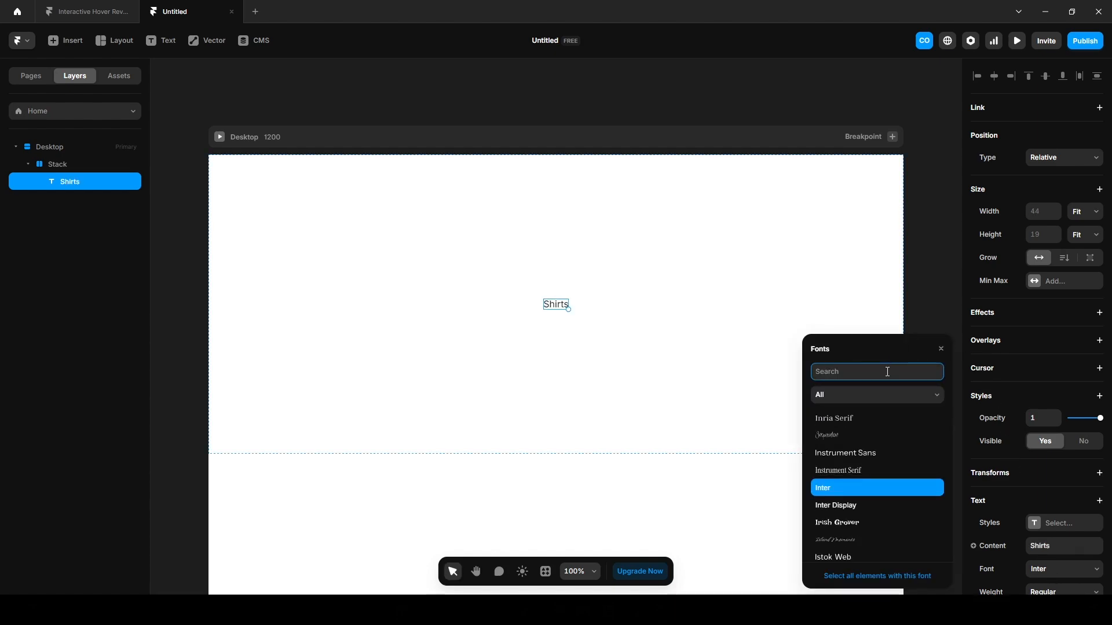
{"action": "type", "text": "inst"}
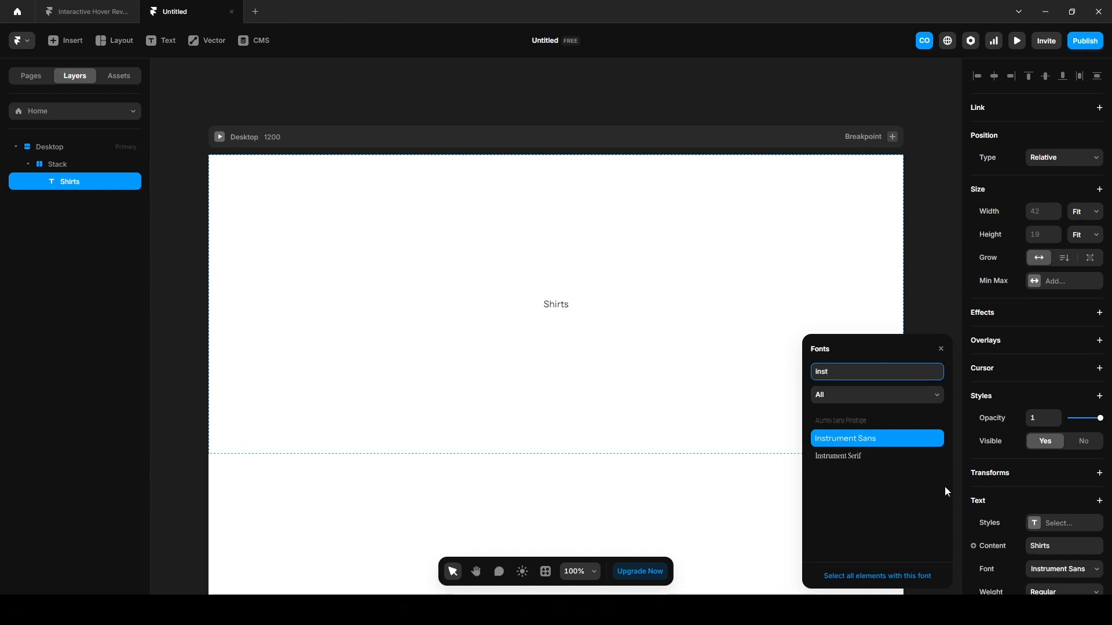
{"action": "left_click", "coordinate": [1053, 592]}
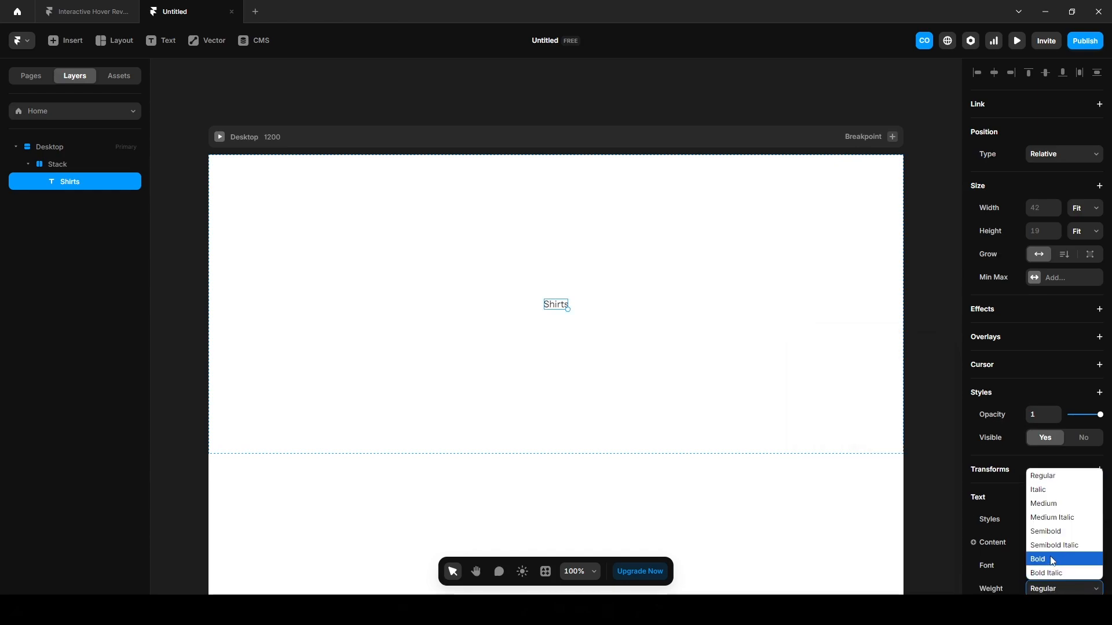
{"action": "left_click", "coordinate": [1049, 532]}
Step: Set the Shirts text's size to 96 px and its letter spacing to -0.03 em
{"action": "scroll", "coordinate": [1019, 533], "scroll_direction": "down", "scroll_amount": 3}
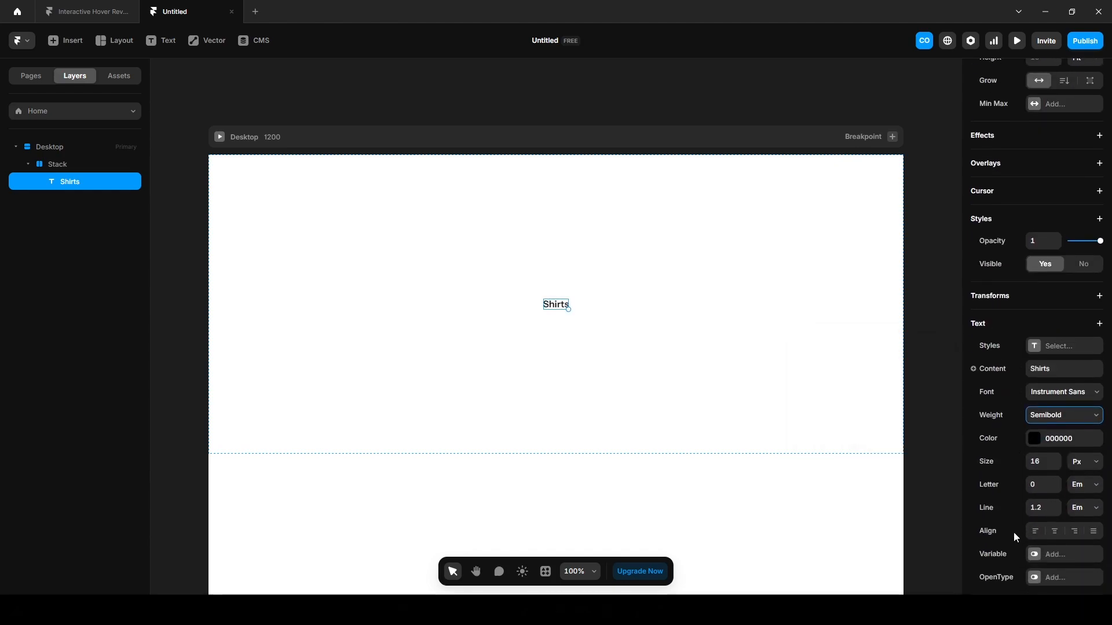
{"action": "left_click", "coordinate": [1028, 461]}
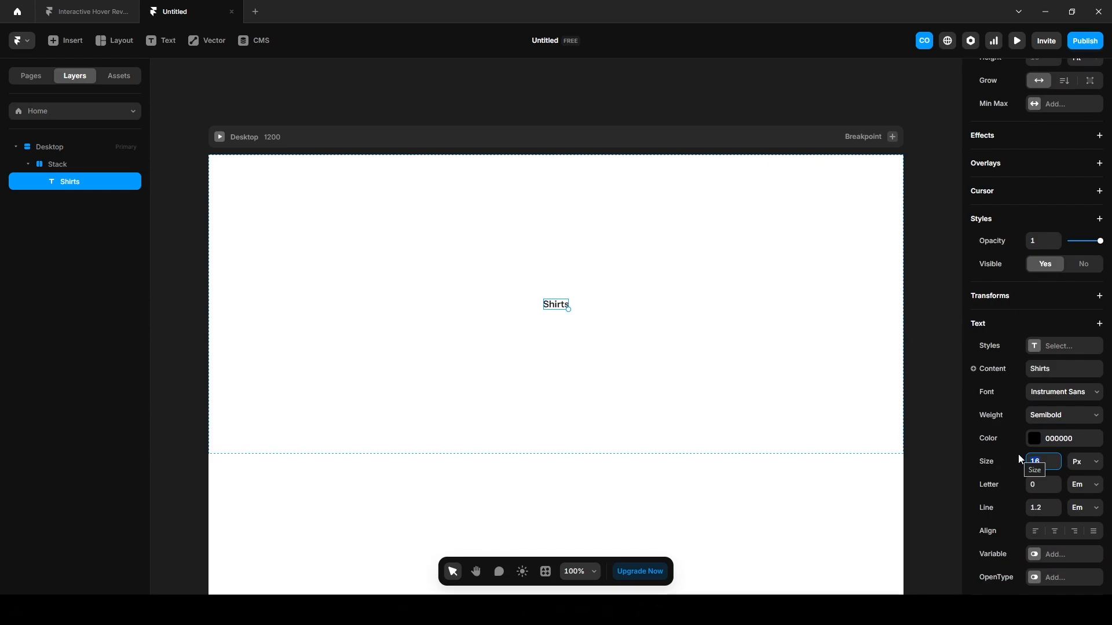
{"action": "type", "text": "96"}
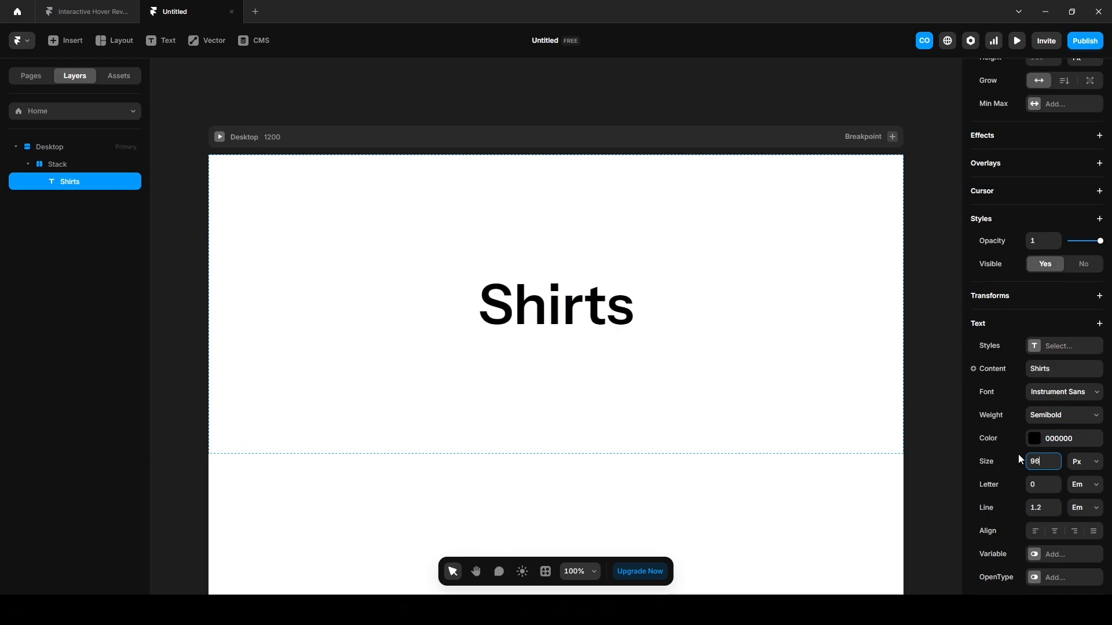
{"action": "left_click", "coordinate": [1044, 484]}
{"action": "type", "text": "-0.02"}
{"action": "key", "text": "BackSpace"}
{"action": "type", "text": "3"}
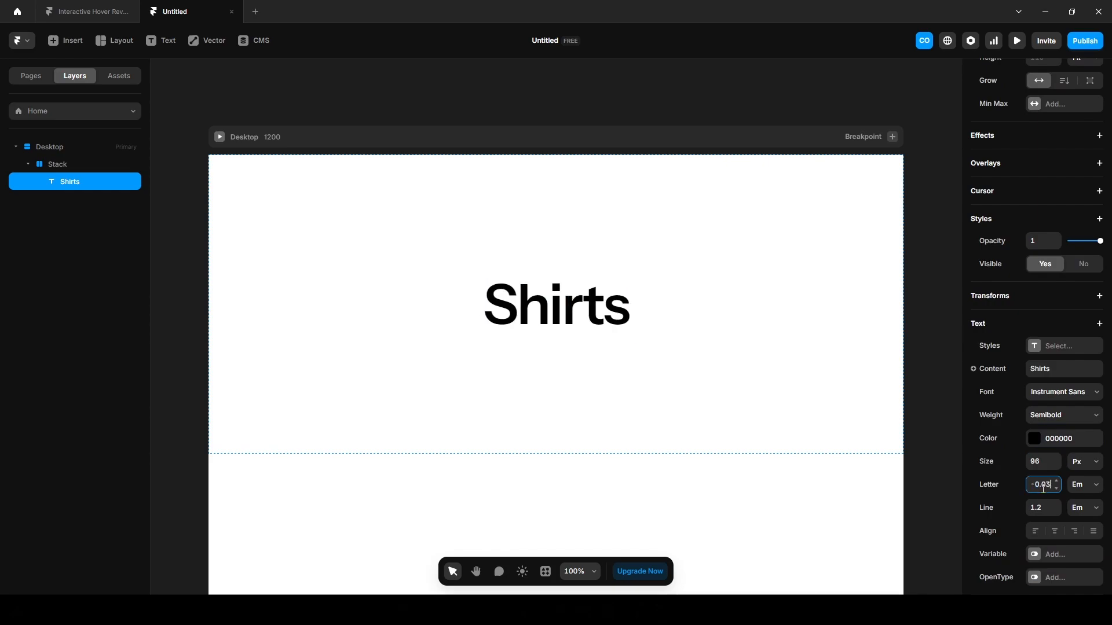
Step: Set the Shirts text's line height to 0.9 em and its colour to C2BABA
{"action": "left_click", "coordinate": [1039, 507]}
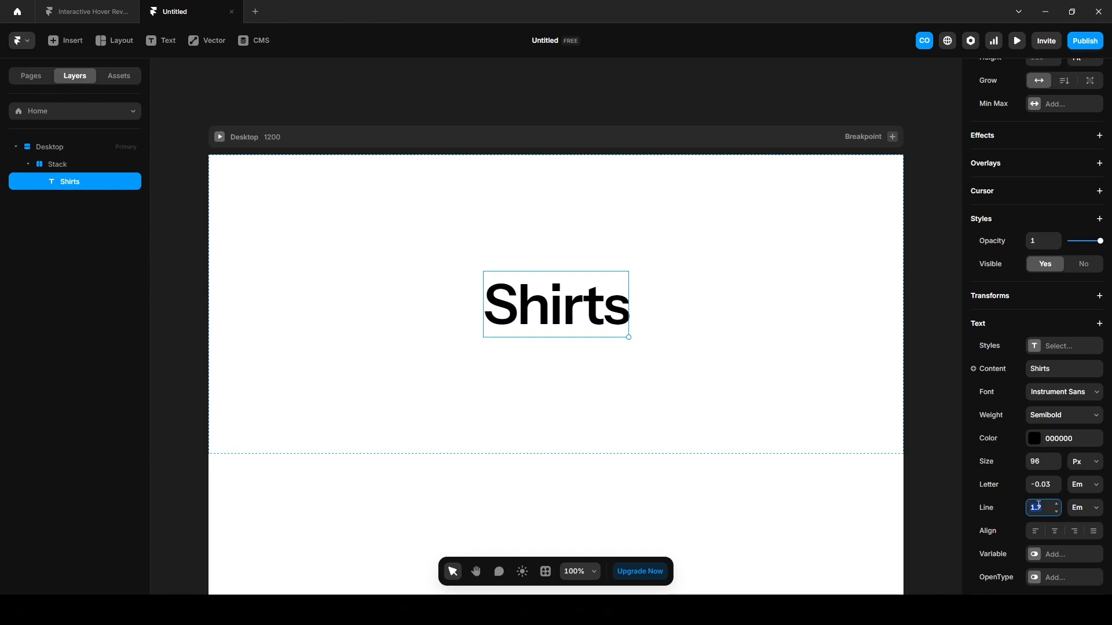
{"action": "type", "text": "0.8"}
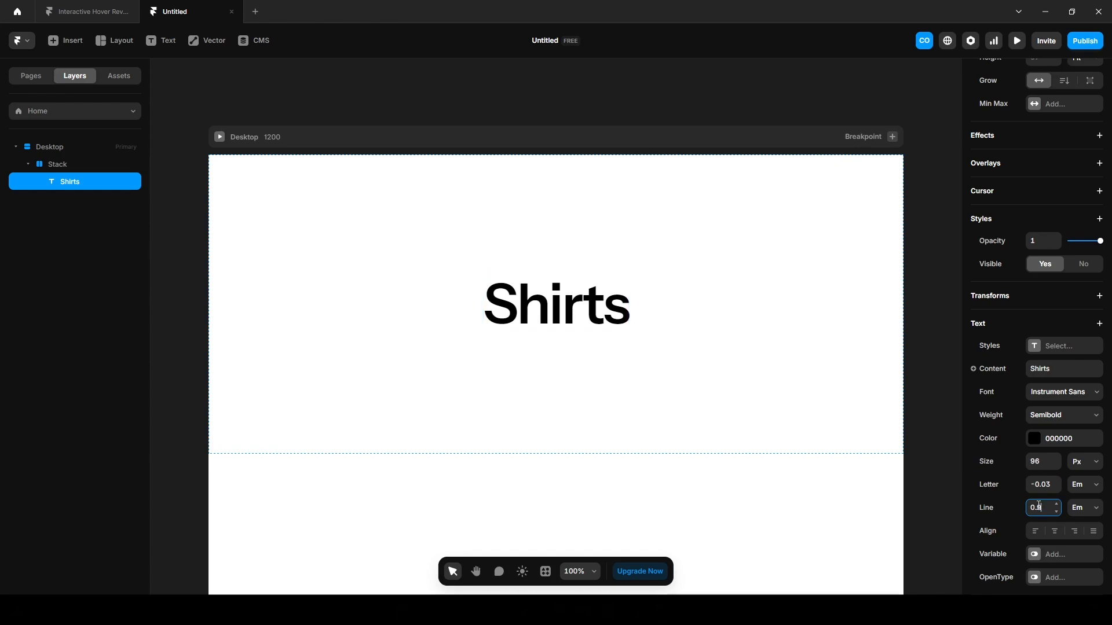
{"action": "key", "text": "BackSpace"}
{"action": "type", "text": "9"}
{"action": "left_click", "coordinate": [1054, 441]}
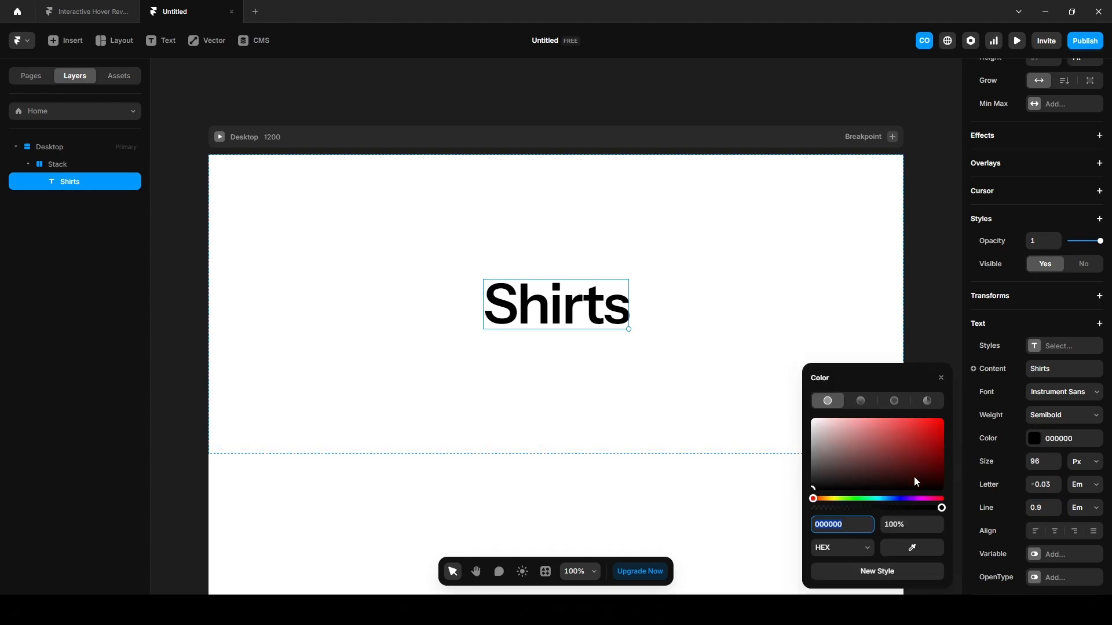
{"action": "type", "text": "C2BABA"}
{"action": "key", "text": "Return"}
Step: Set the Shirts text's width to Fill
{"action": "scroll", "coordinate": [1014, 347], "scroll_direction": "up", "scroll_amount": 3}
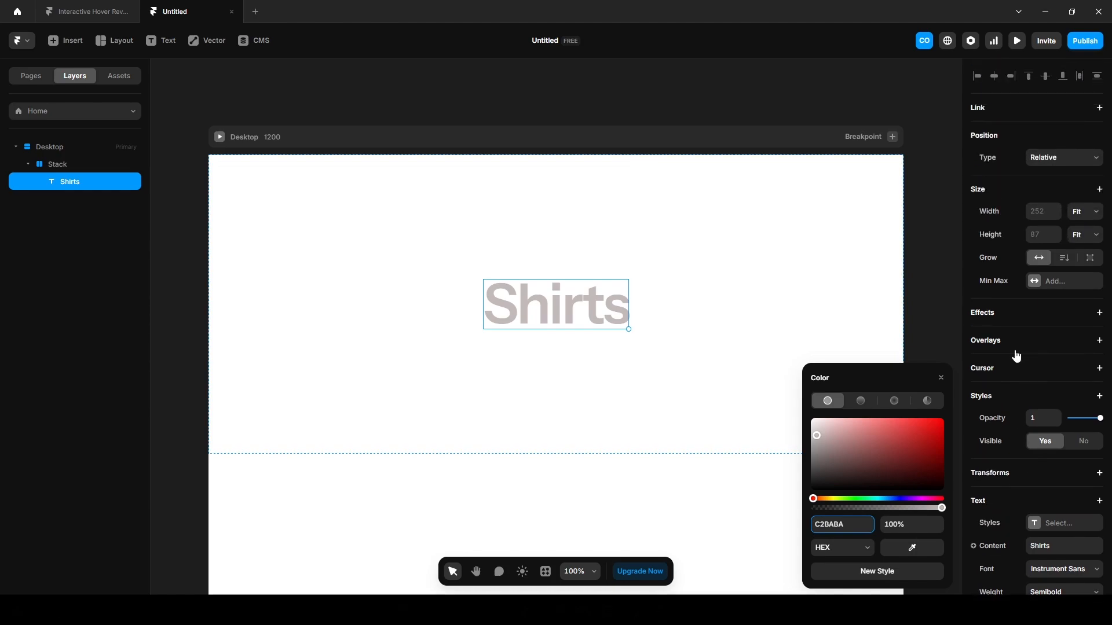
{"action": "left_click", "coordinate": [1084, 212]}
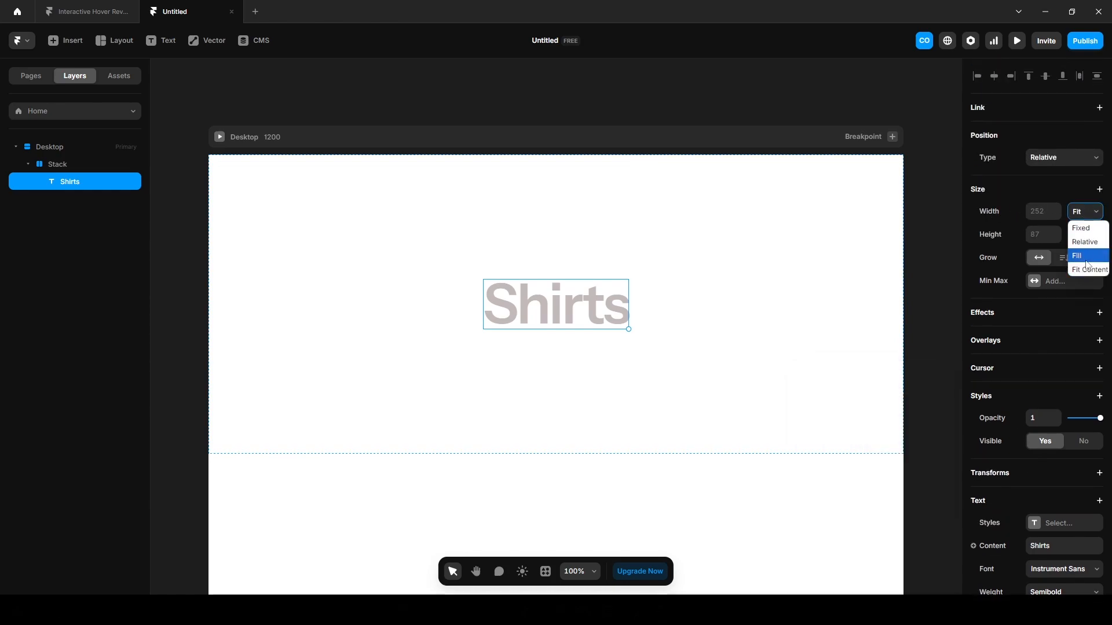
{"action": "left_click", "coordinate": [1086, 258]}
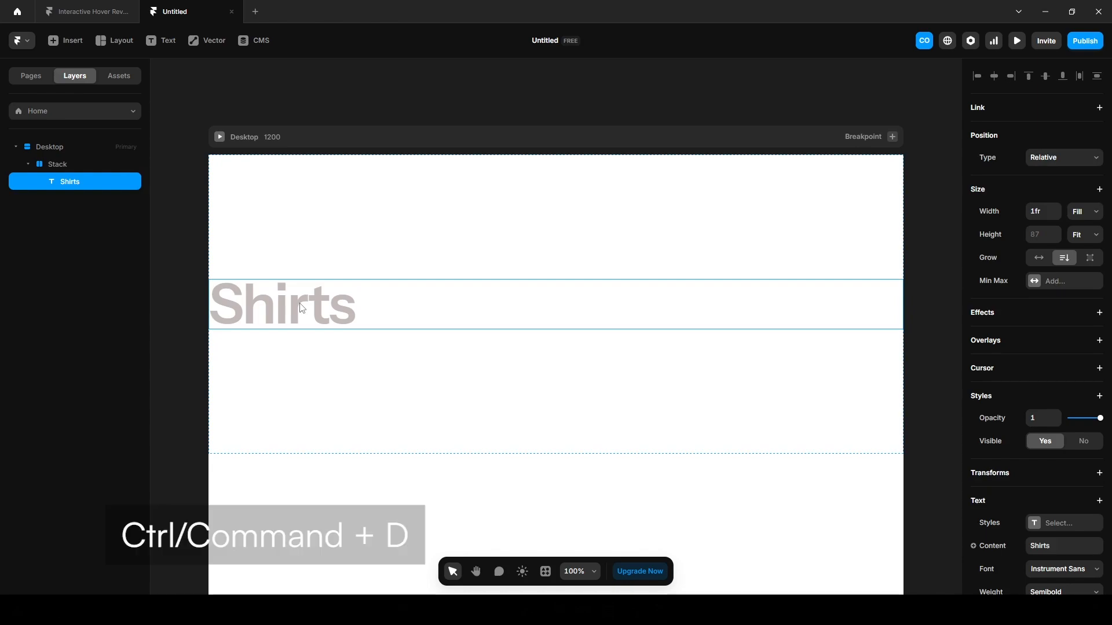
Step: Duplicate the Shirts text five times within the stack
{"action": "key", "text": "ctrl+d"}
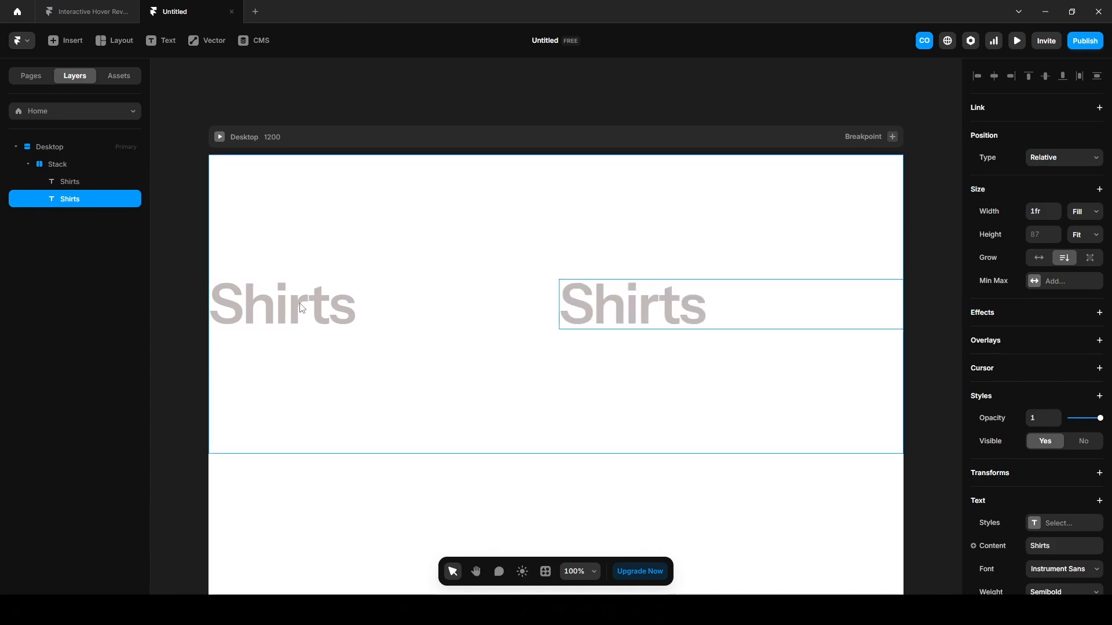
{"action": "key", "text": "ctrl+d"}
{"action": "key", "text": "ctrl+d"}
{"action": "key", "text": "ctrl+d"}
{"action": "key", "text": "ctrl+d"}
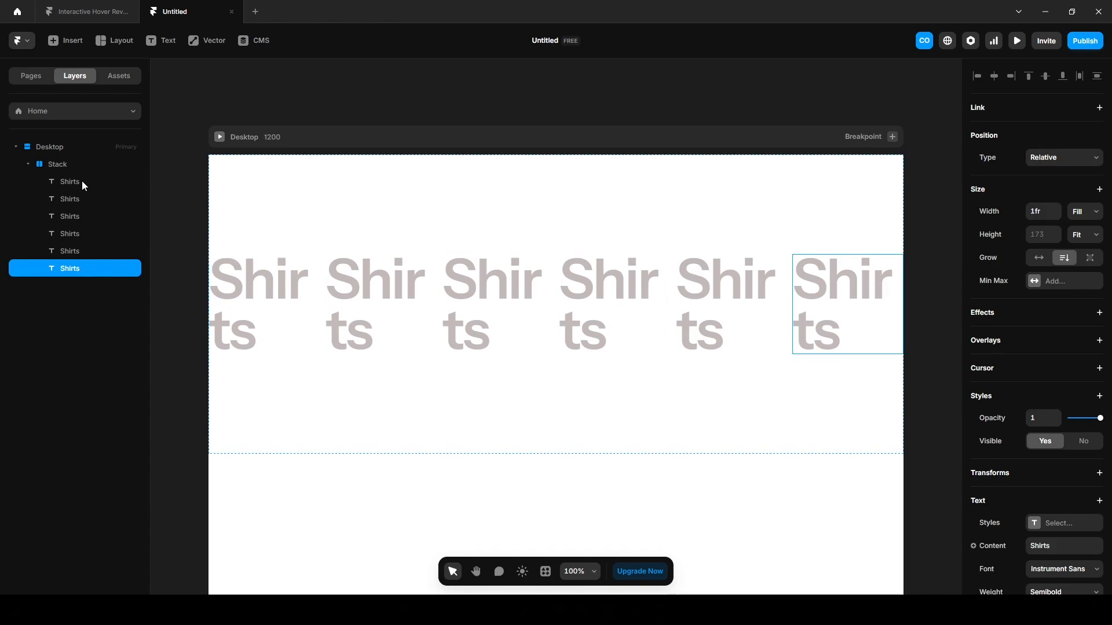
Step: Wrap all six Shirts texts in a nested stack named "Text" with vertical direction
{"action": "left_click", "coordinate": [65, 183], "text": "shift"}
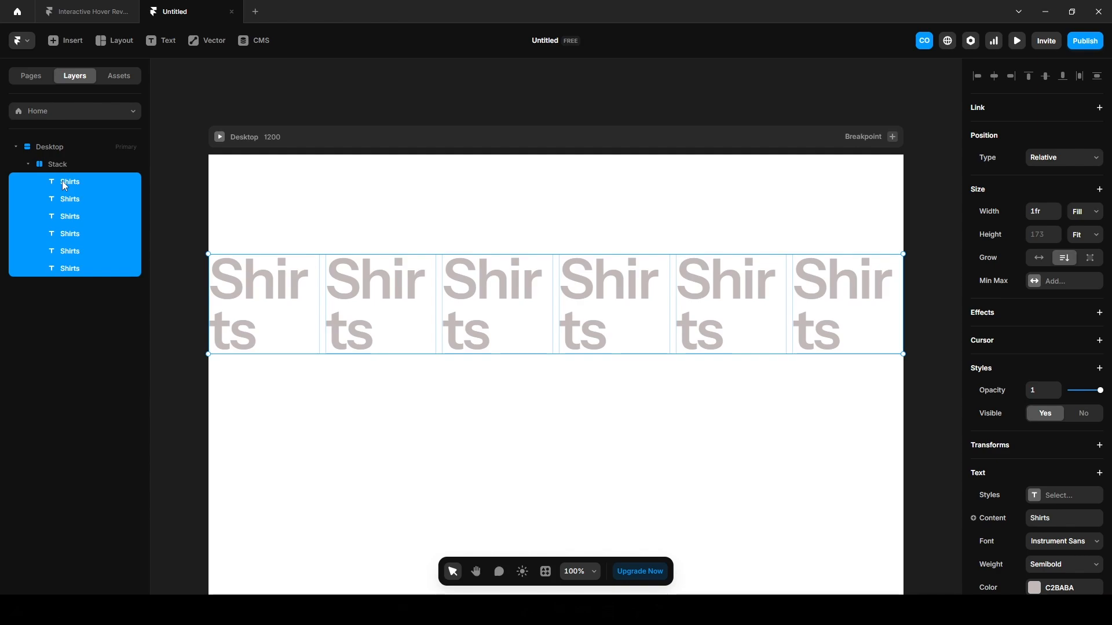
{"action": "key", "text": "ctrl+alt+Return"}
{"action": "double_click", "coordinate": [65, 181]}
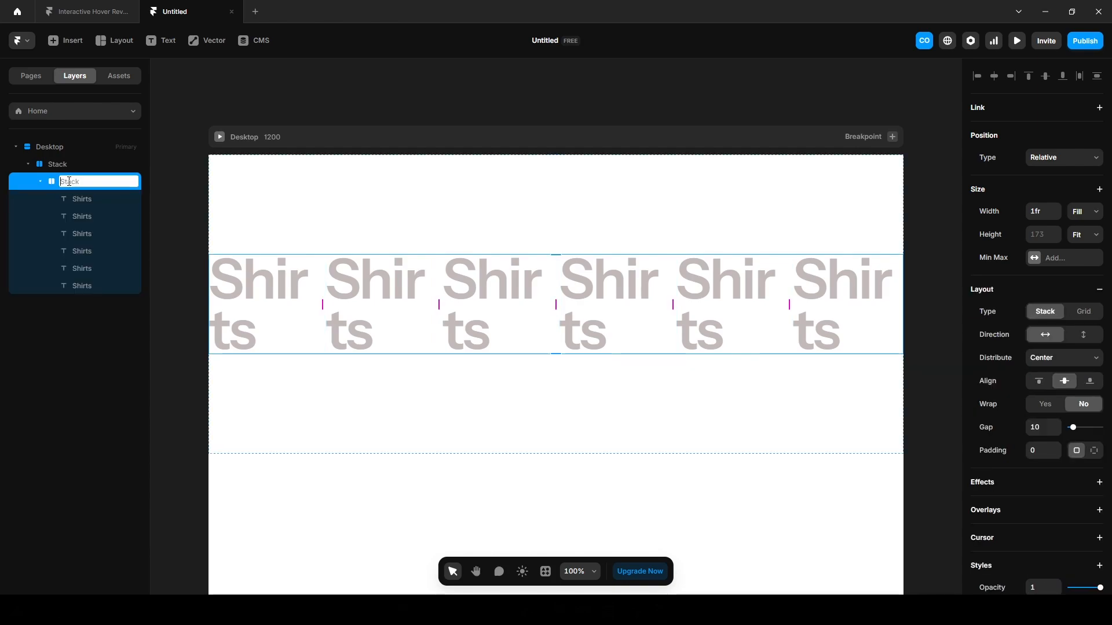
{"action": "type", "text": "Text"}
{"action": "key", "text": "Return"}
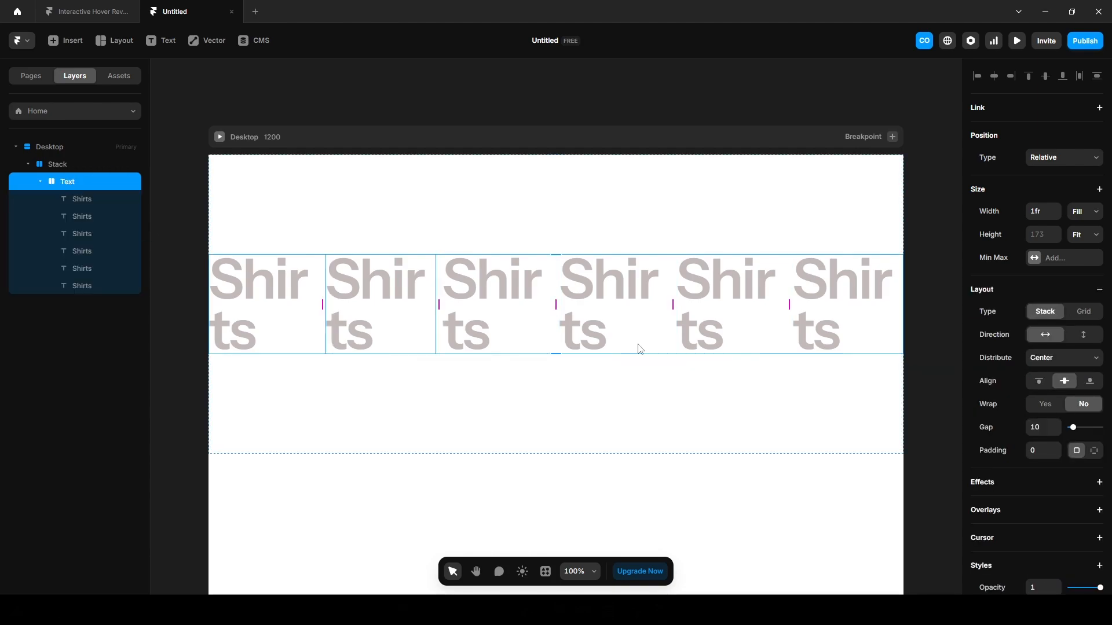
{"action": "left_click", "coordinate": [1080, 338]}
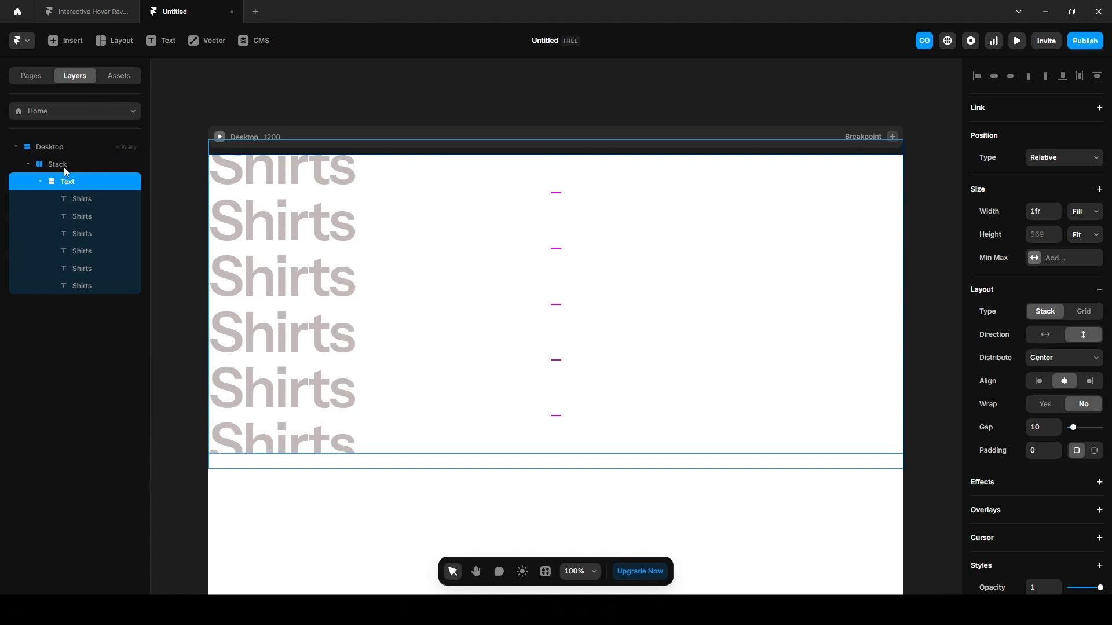
Step: Set the height of both the outer Stack and the Desktop breakpoint to Fit Content
{"action": "left_click", "coordinate": [64, 167]}
{"action": "left_click", "coordinate": [1082, 235]}
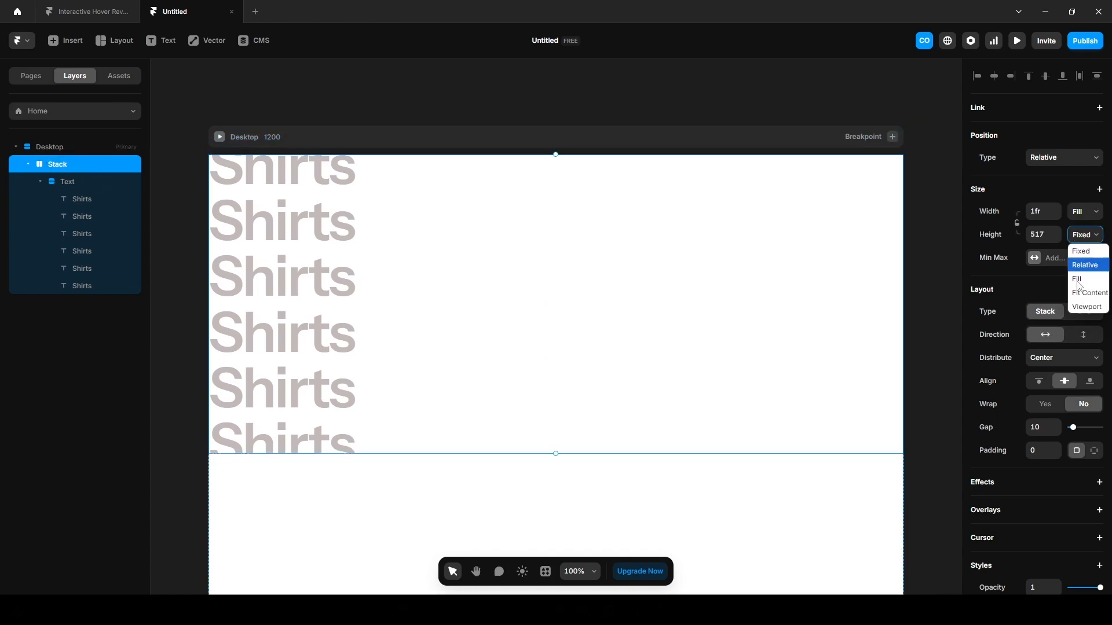
{"action": "left_click", "coordinate": [1078, 294]}
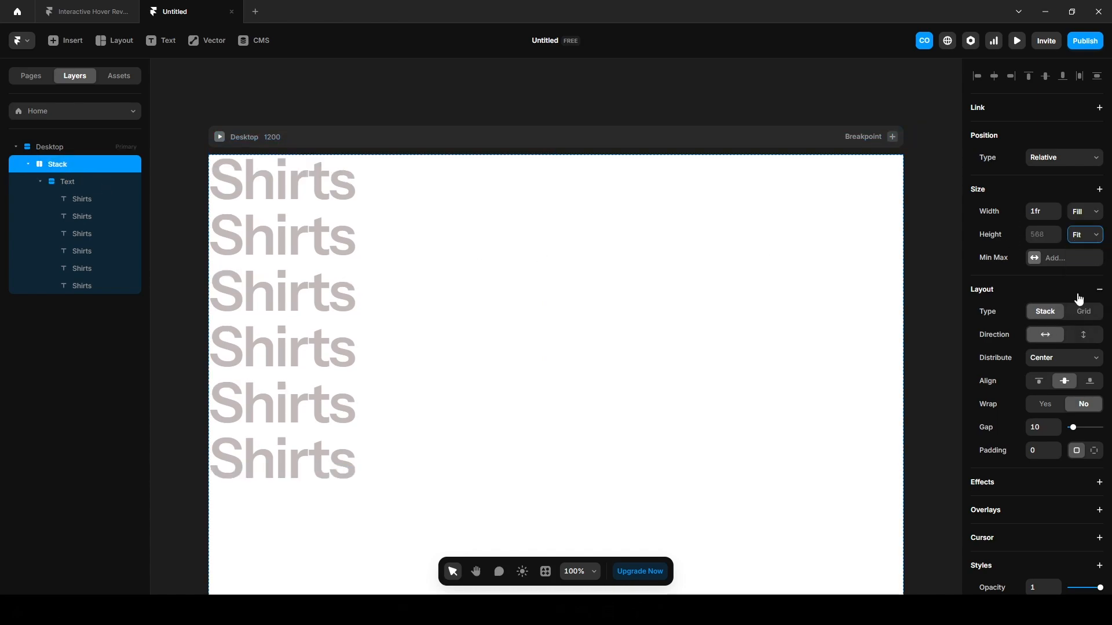
{"action": "left_click", "coordinate": [58, 149]}
{"action": "left_click", "coordinate": [1084, 204]}
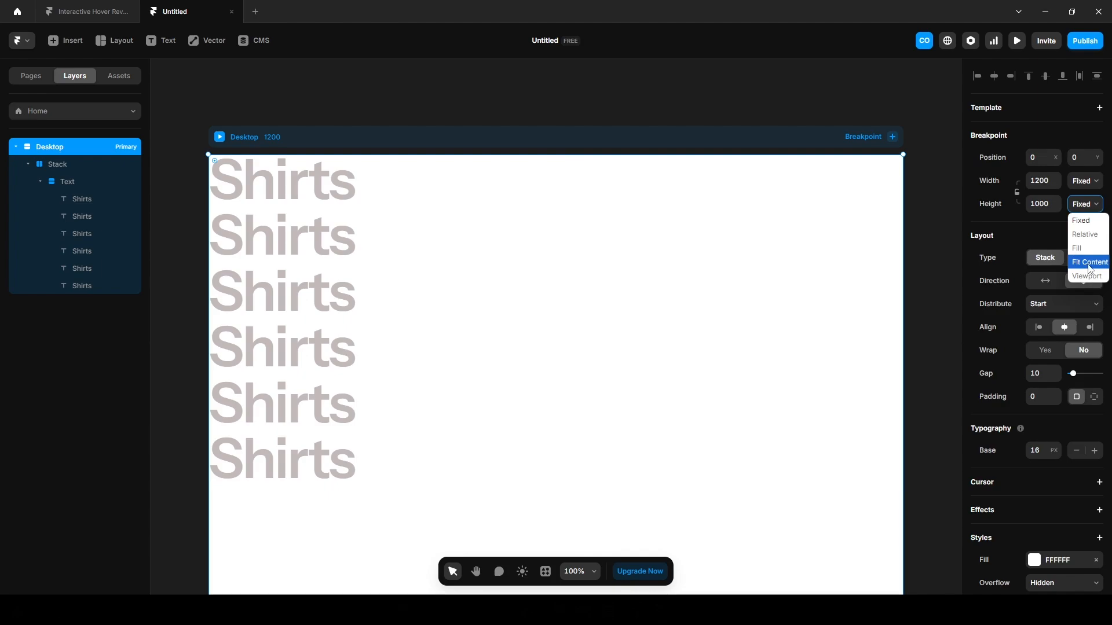
{"action": "left_click", "coordinate": [1085, 262]}
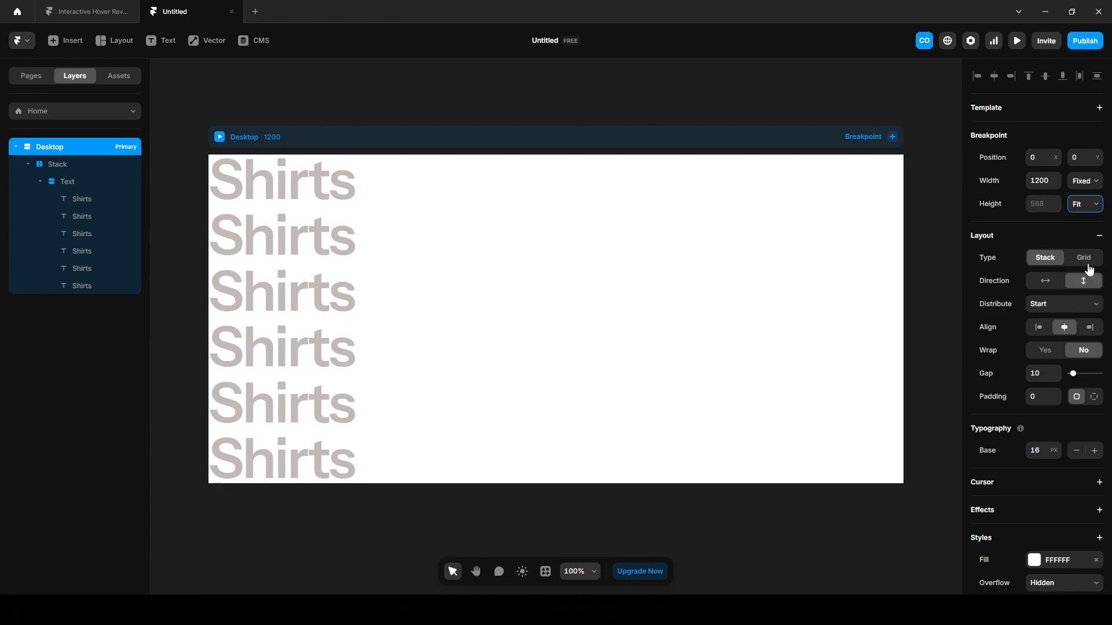
Step: Change the second, third and fourth text lines to "Jeans", "Hoodies" and "Sneakers"
{"action": "left_click", "coordinate": [284, 243]}
{"action": "left_click", "coordinate": [1082, 545]}
{"action": "type", "text": "Jeans"}
{"action": "left_click", "coordinate": [834, 297]}
{"action": "left_click", "coordinate": [1053, 546]}
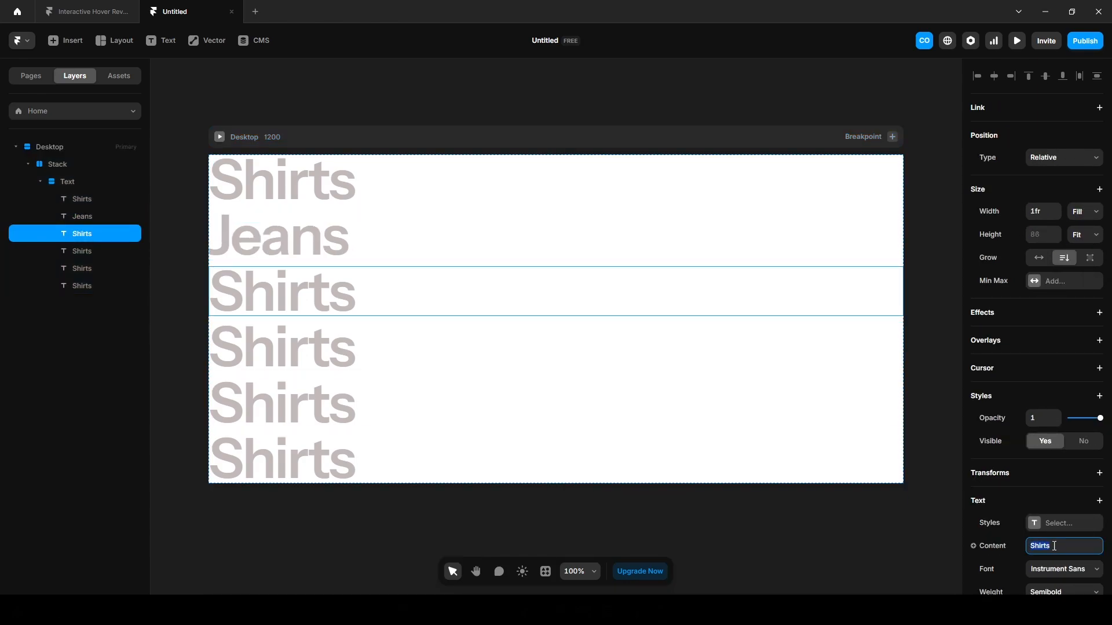
{"action": "type", "text": "Hoodies"}
{"action": "left_click", "coordinate": [834, 351]}
{"action": "left_click", "coordinate": [1056, 546]}
{"action": "type", "text": "Sneakers"}
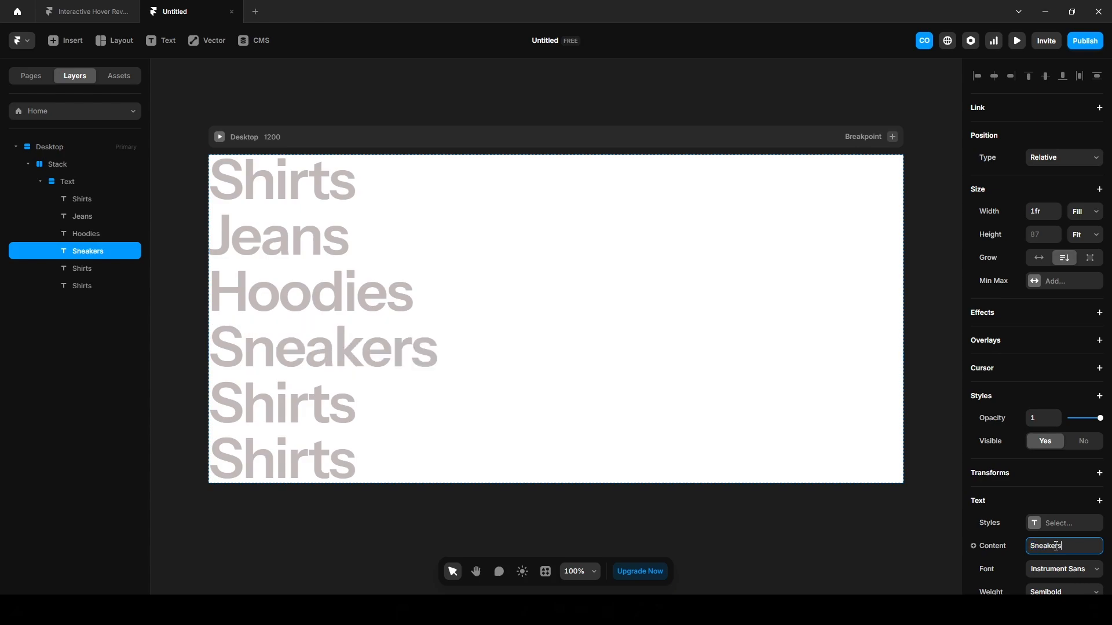
Step: Change the fifth and sixth text lines to "Outerwear" and "Accessories"
{"action": "left_click", "coordinate": [834, 403]}
{"action": "left_click", "coordinate": [1051, 546]}
{"action": "type", "text": "Outerwear"}
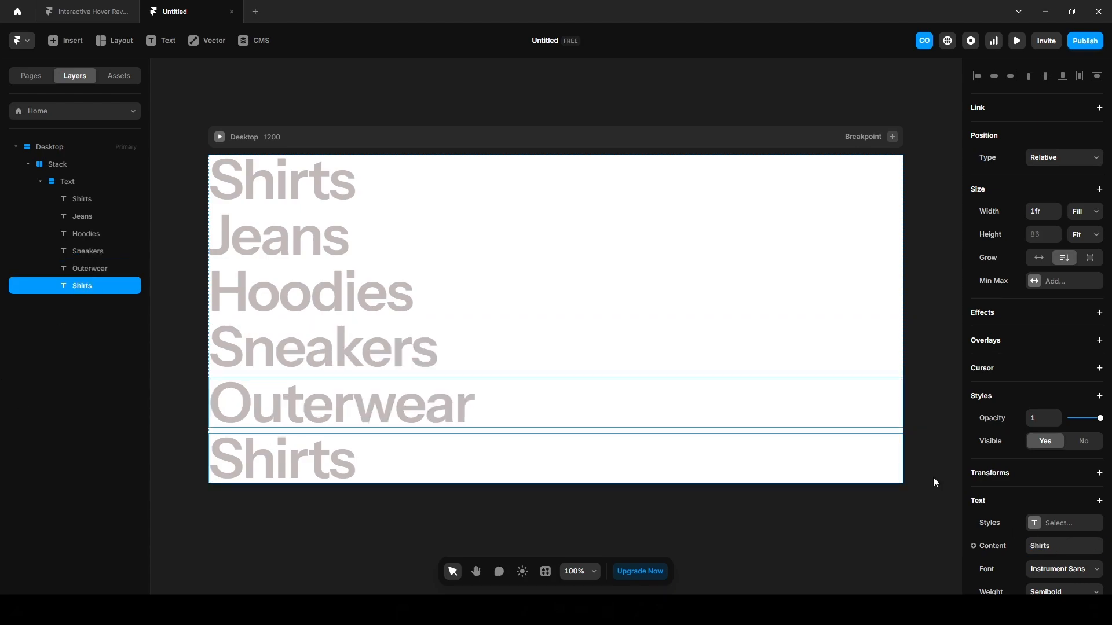
{"action": "left_click", "coordinate": [834, 458]}
{"action": "left_click", "coordinate": [1051, 546]}
{"action": "type", "text": "Accessories"}
{"action": "left_click", "coordinate": [850, 523]}
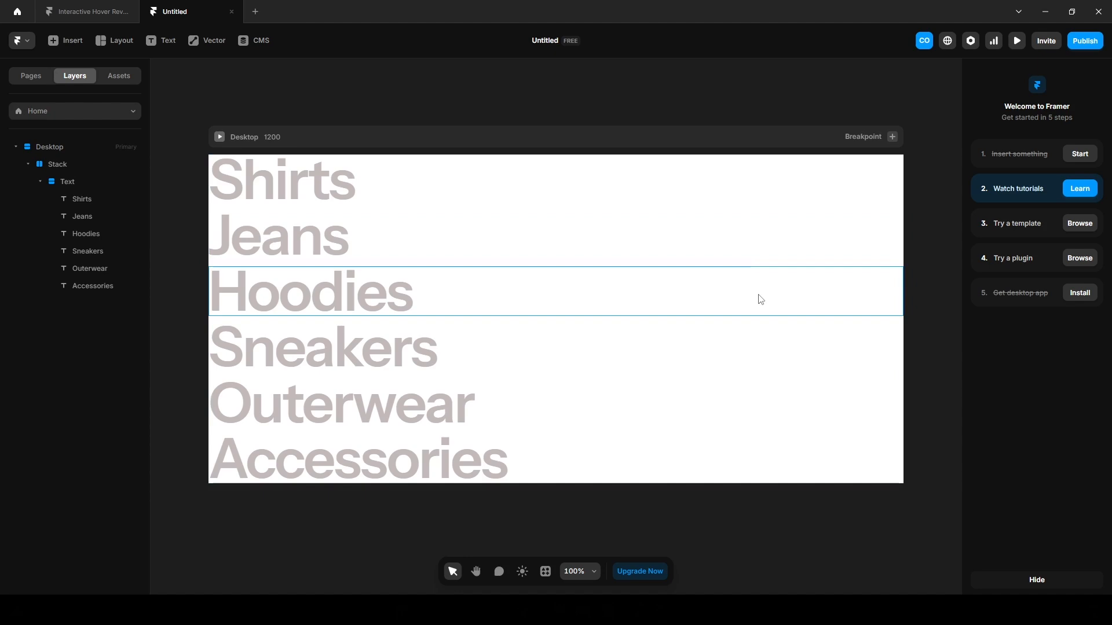
Step: Insert a Video element into the outer Stack and place it after the Text stack
{"action": "left_click", "coordinate": [83, 41]}
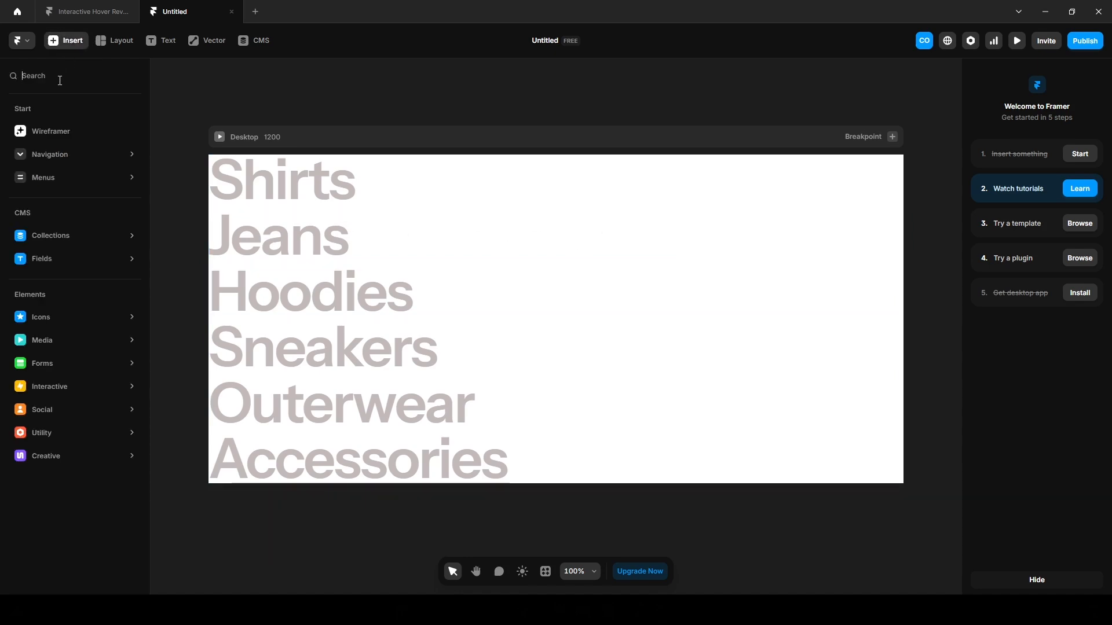
{"action": "type", "text": "video"}
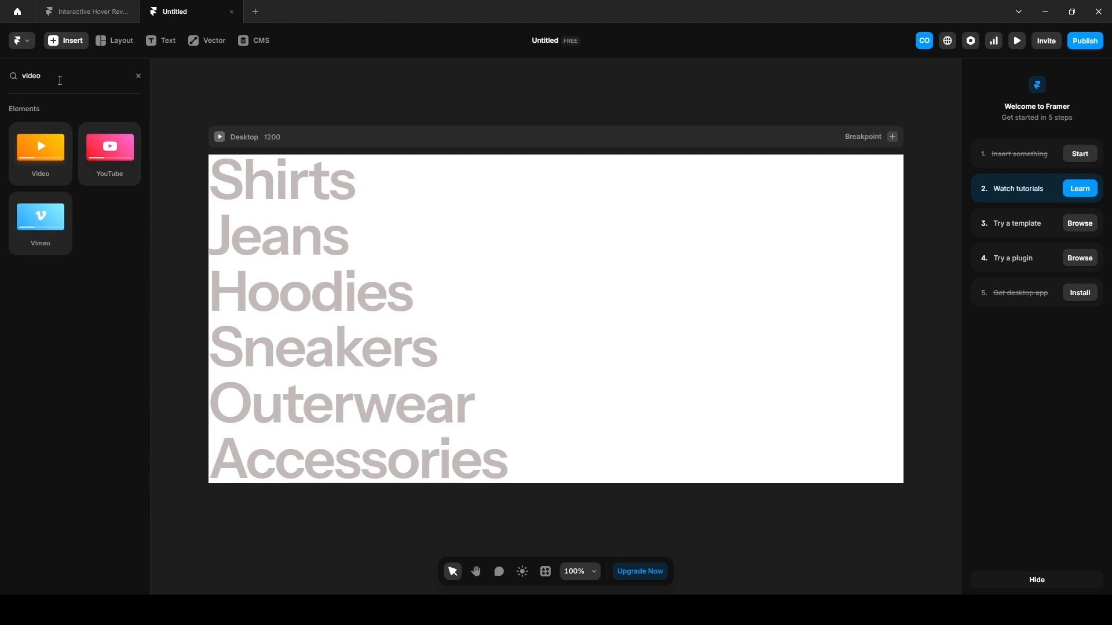
{"action": "left_click_drag", "start_coordinate": [36, 150], "coordinate": [790, 297]}
{"action": "left_click_drag", "start_coordinate": [78, 253], "coordinate": [62, 175]}
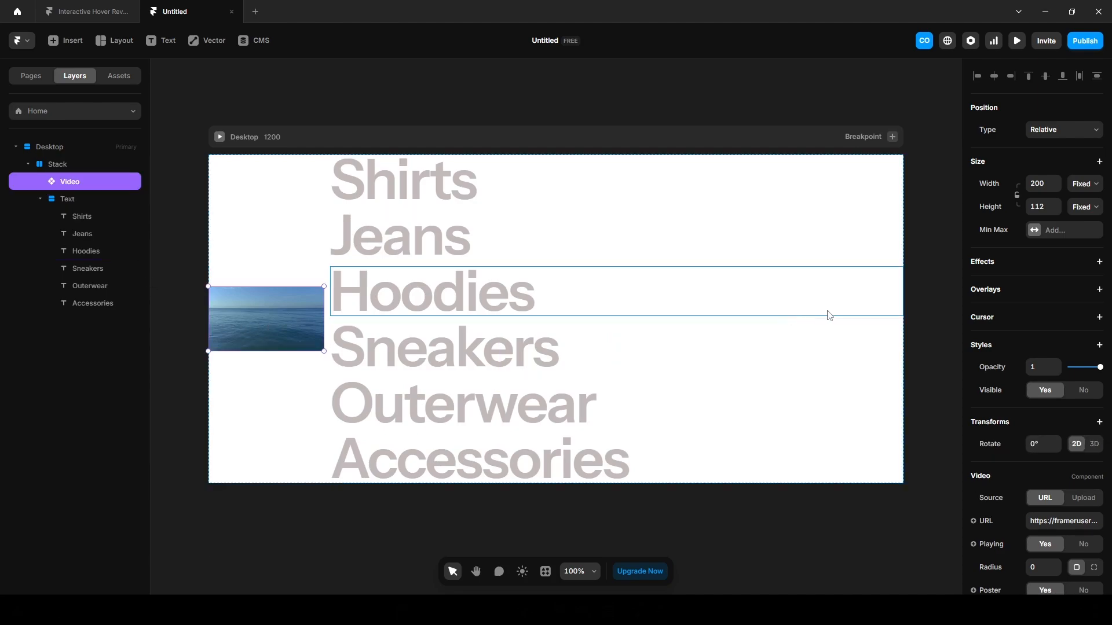
{"action": "left_click", "coordinate": [67, 199]}
{"action": "left_click_drag", "start_coordinate": [67, 199], "coordinate": [68, 174]}
{"action": "left_click", "coordinate": [113, 303]}
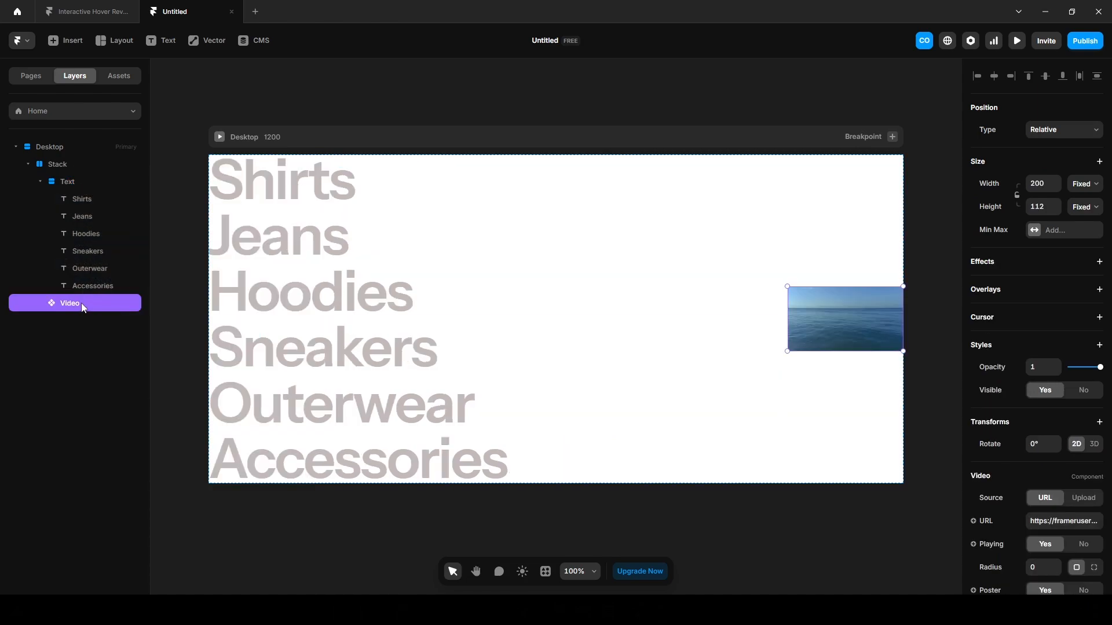
Step: Set the video's width to 540 and its height to 670
{"action": "left_click", "coordinate": [1029, 196]}
{"action": "type", "text": "54"}
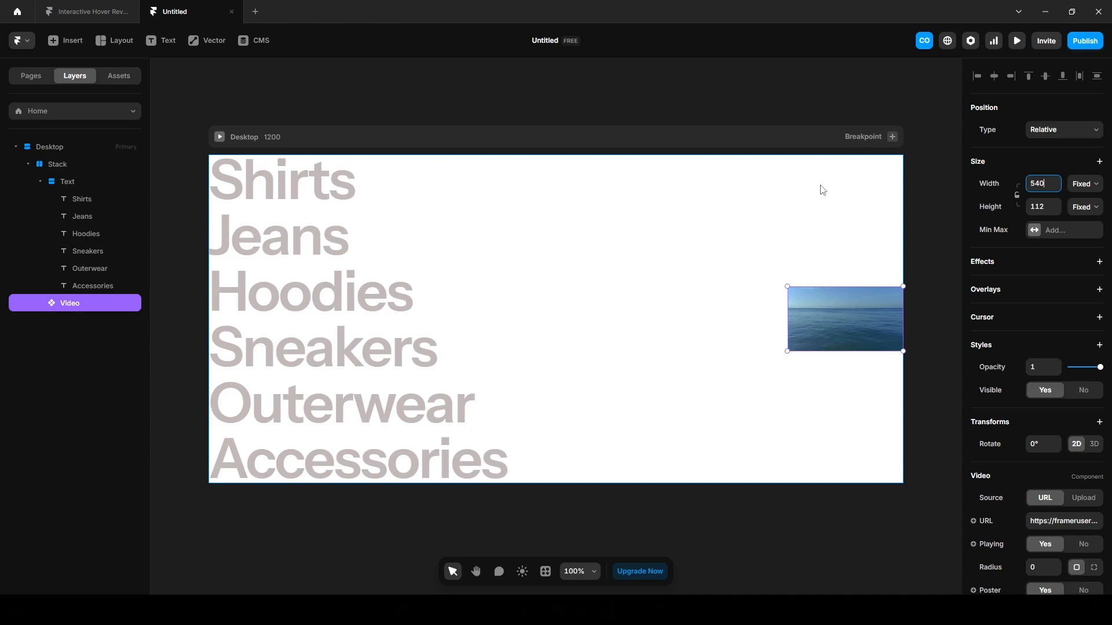
{"action": "type", "text": "0"}
{"action": "key", "text": "Return"}
{"action": "key", "text": "Tab"}
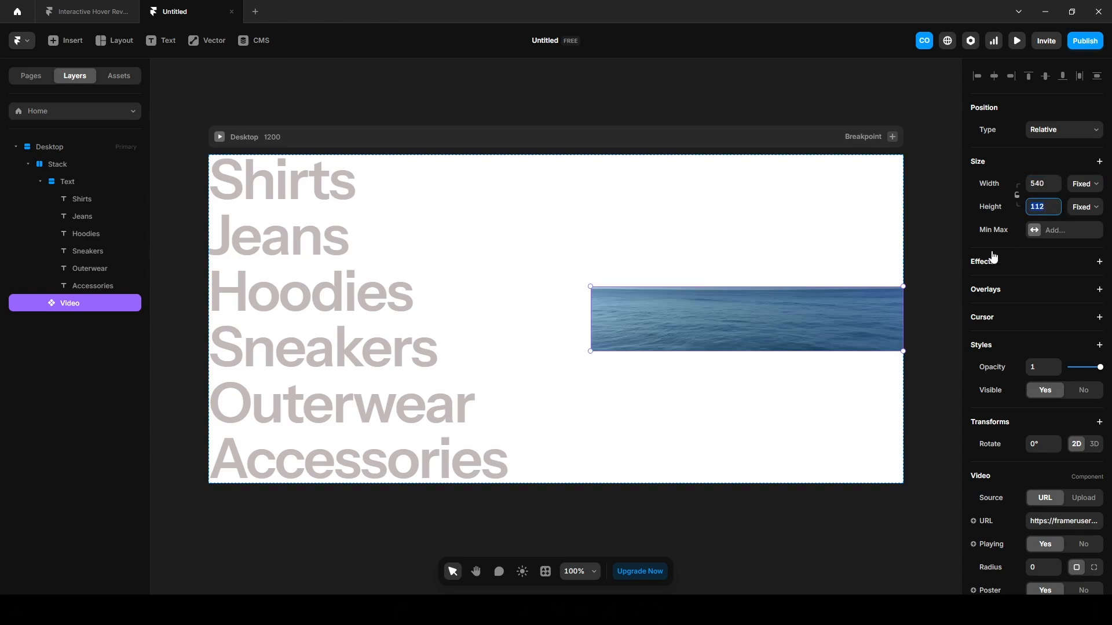
{"action": "type", "text": "6"}
{"action": "key", "text": "Return"}
{"action": "left_click", "coordinate": [933, 301]}
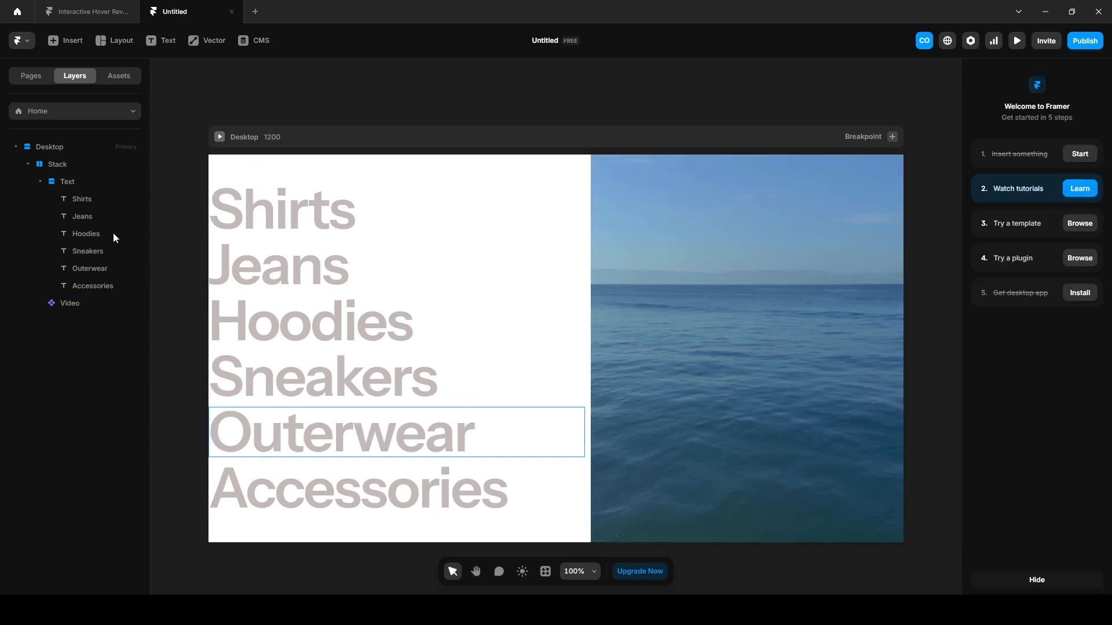
Step: Create a component named "Container" from the outer Stack
{"action": "left_click", "coordinate": [62, 165]}
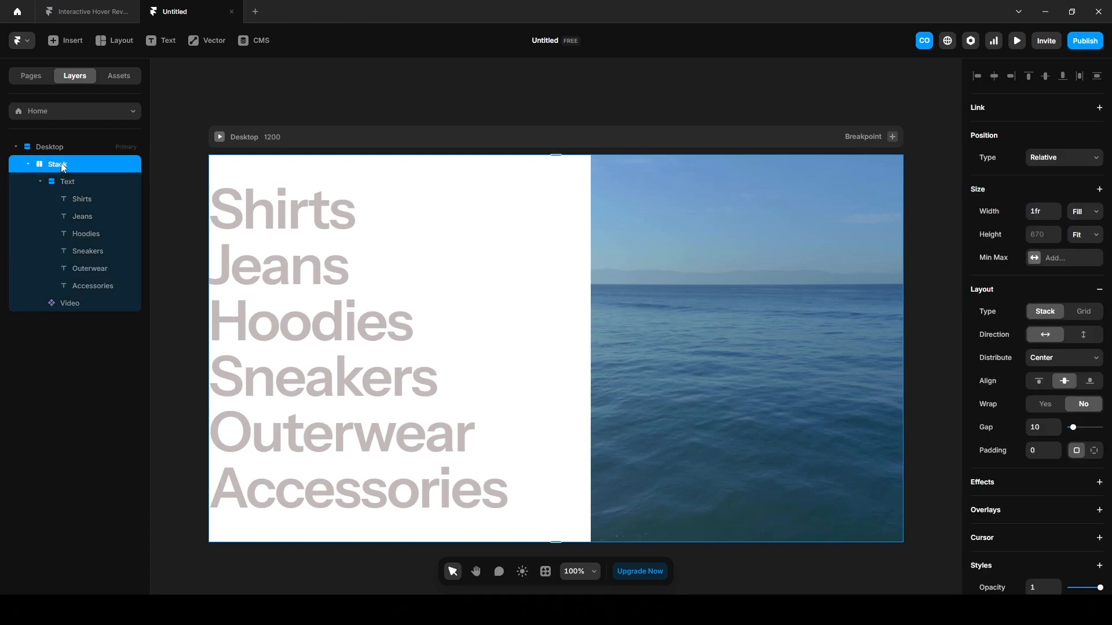
{"action": "right_click", "coordinate": [63, 168]}
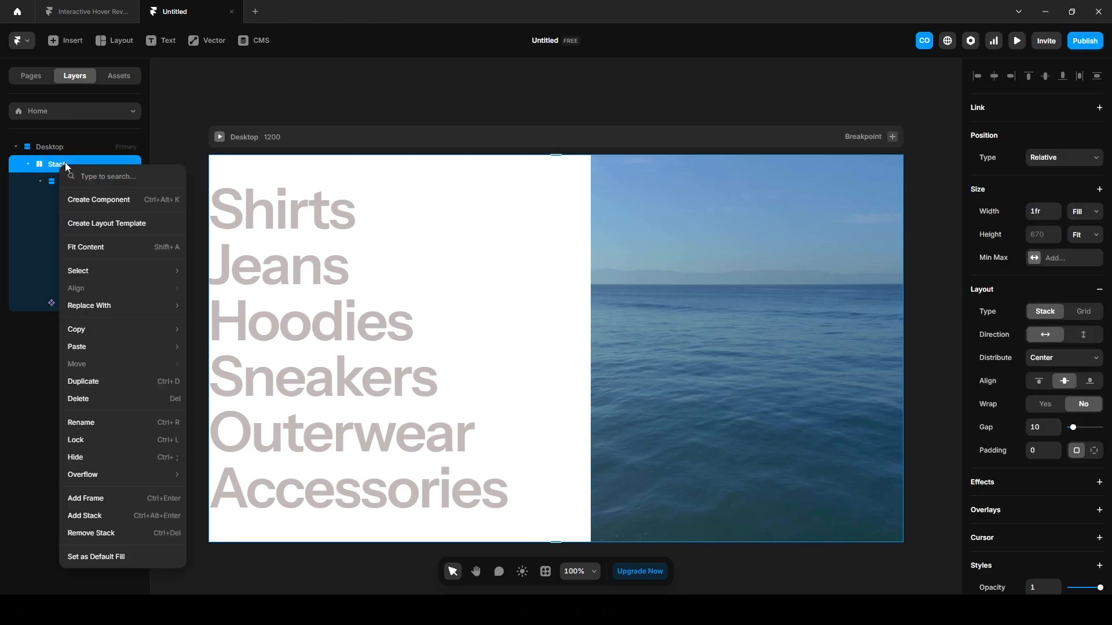
{"action": "left_click", "coordinate": [126, 200]}
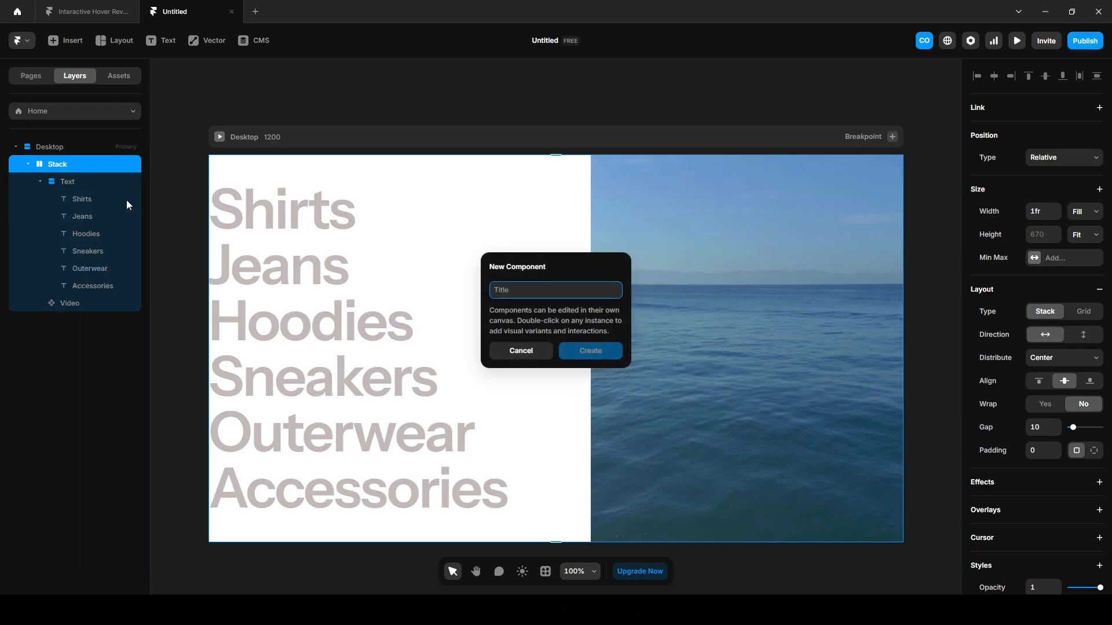
{"action": "type", "text": "Container"}
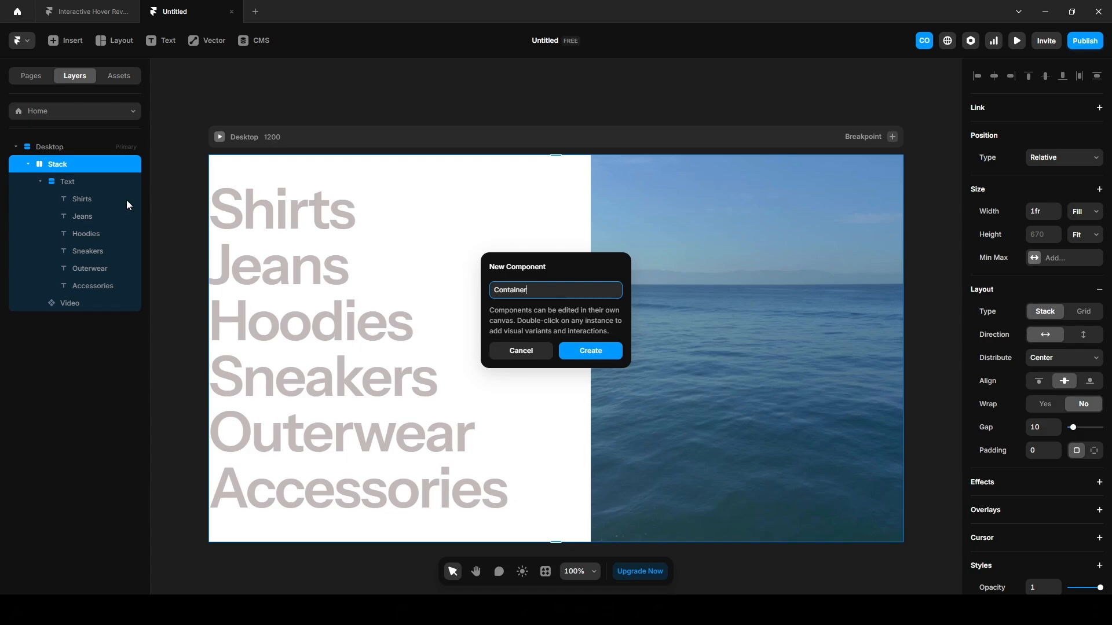
{"action": "key", "text": "Return"}
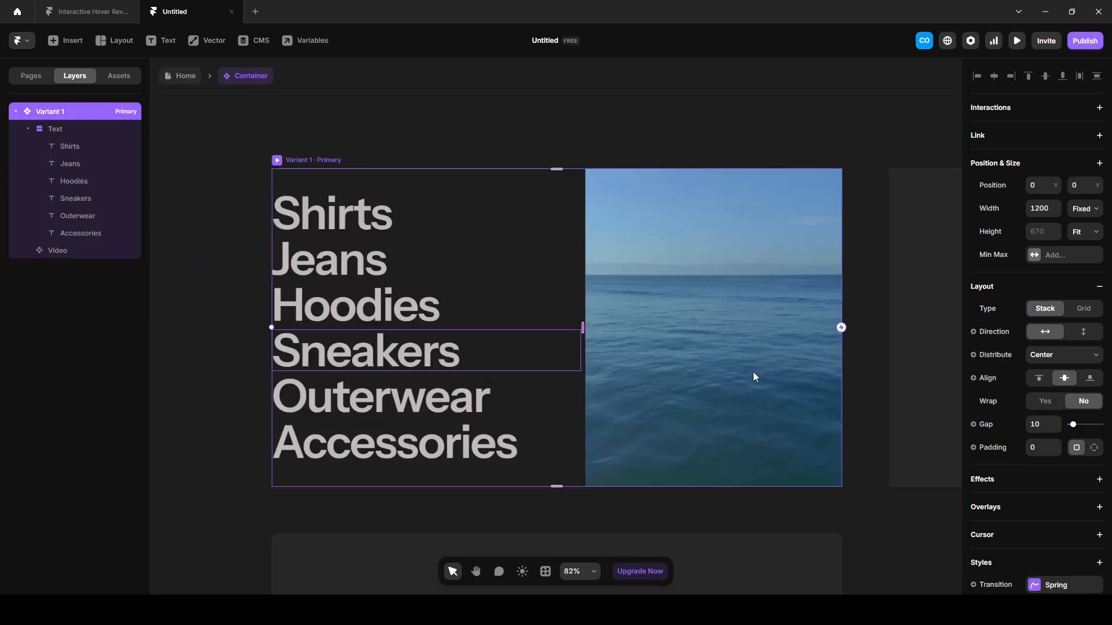
Step: Give the component's primary variant a solid white FFFFFF fill
{"action": "scroll", "coordinate": [1033, 450], "scroll_direction": "down", "scroll_amount": 5}
{"action": "left_click", "coordinate": [1034, 424]}
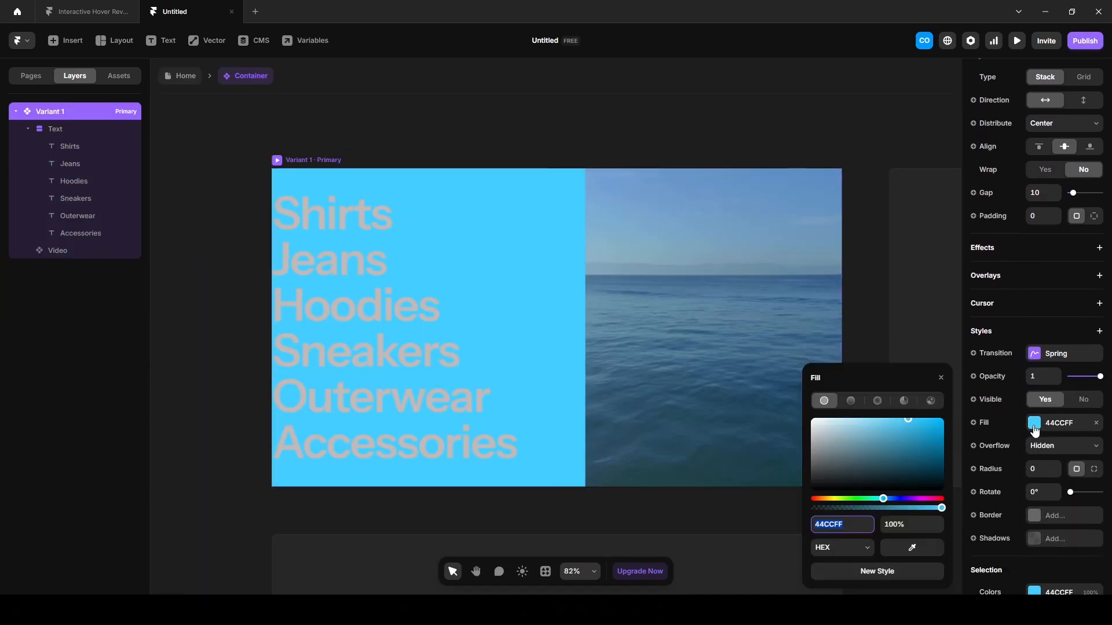
{"action": "left_click_drag", "start_coordinate": [835, 436], "coordinate": [799, 397]}
{"action": "left_click", "coordinate": [799, 397]}
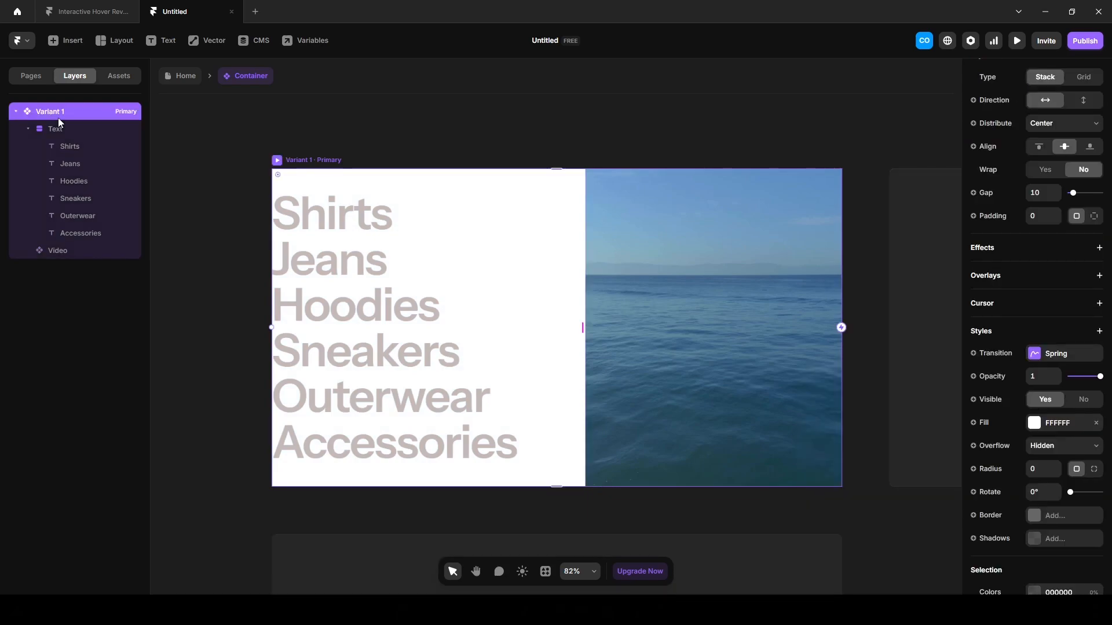
Step: Set the height of the primary variant to a fixed 1200
{"action": "scroll", "coordinate": [1023, 480], "scroll_direction": "up", "scroll_amount": 4}
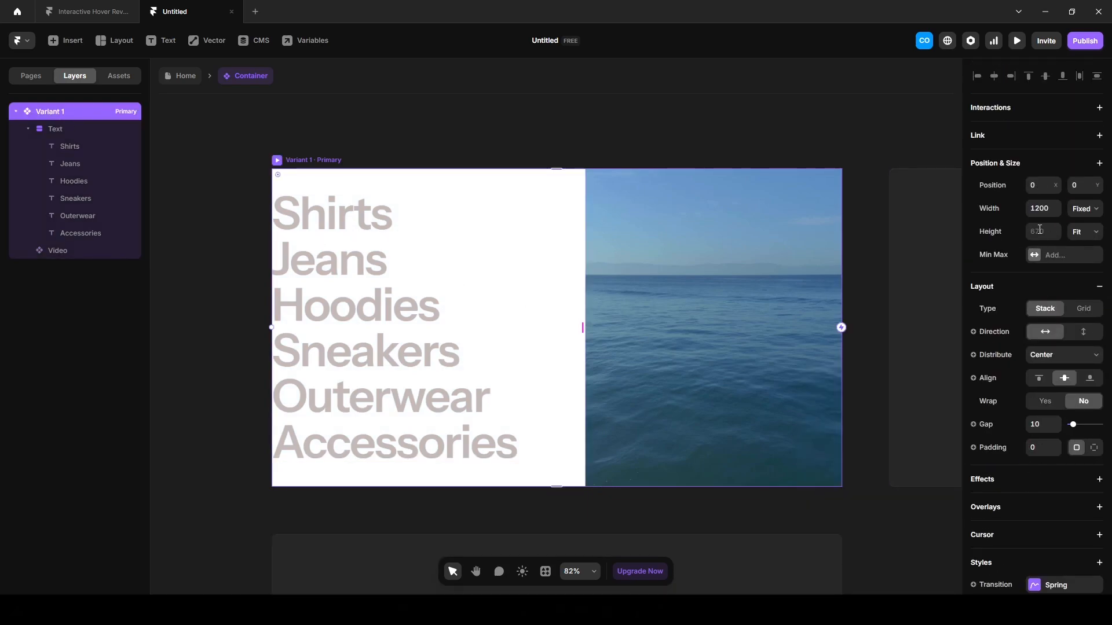
{"action": "left_click", "coordinate": [1039, 229]}
{"action": "type", "text": "1200"}
{"action": "key", "text": "Return"}
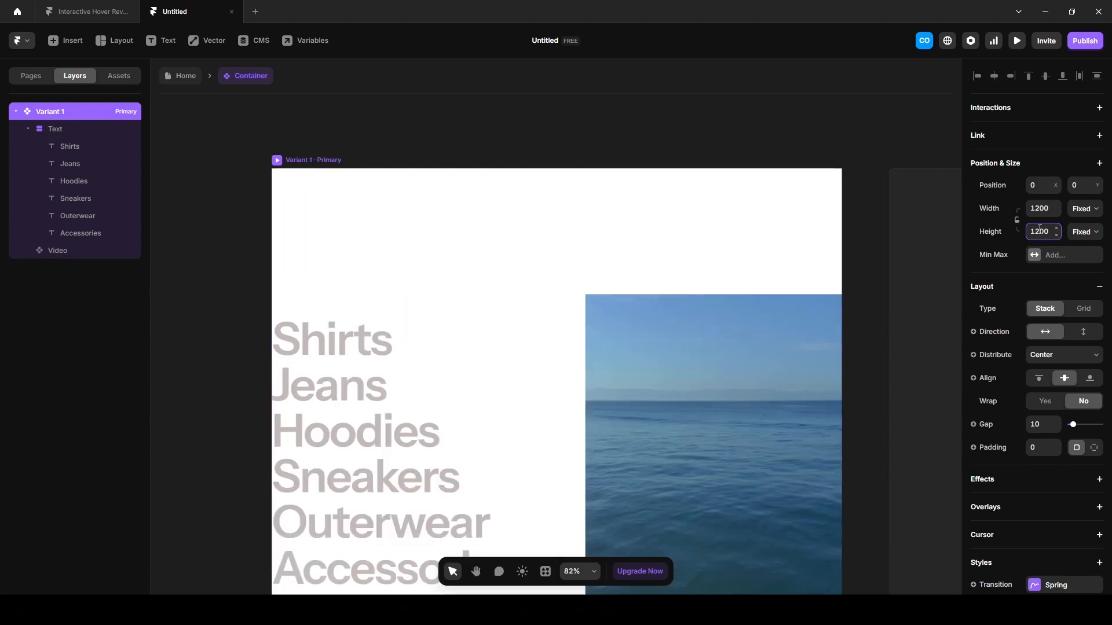
Step: Align the primary variant's contents to the top and set its padding to 20
{"action": "left_click", "coordinate": [1038, 378]}
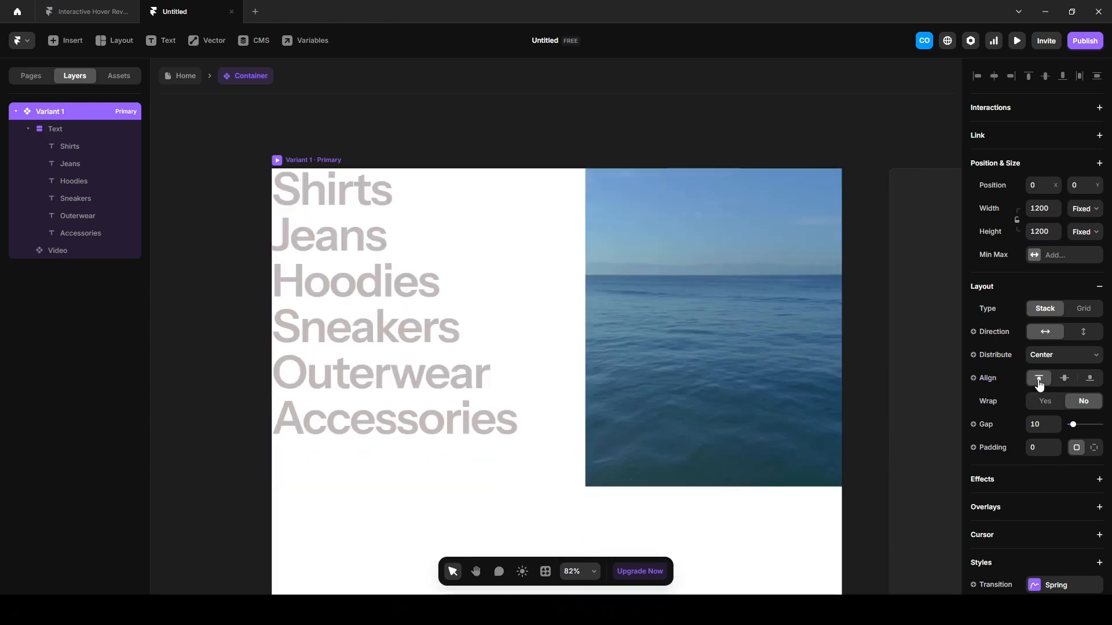
{"action": "left_click", "coordinate": [1038, 449]}
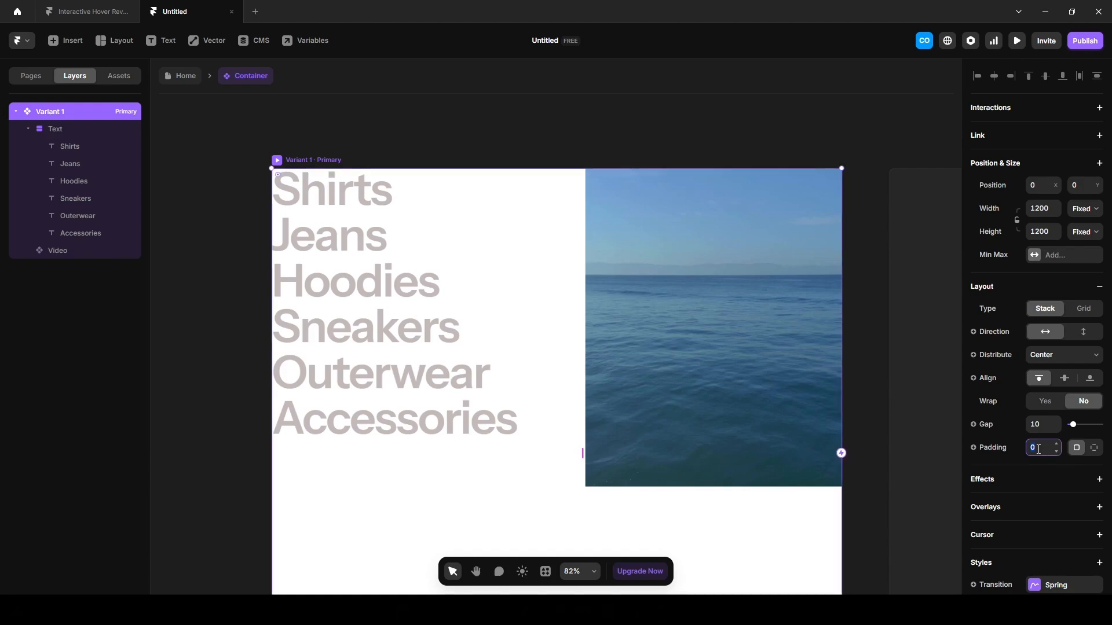
{"action": "type", "text": "20"}
{"action": "key", "text": "Return"}
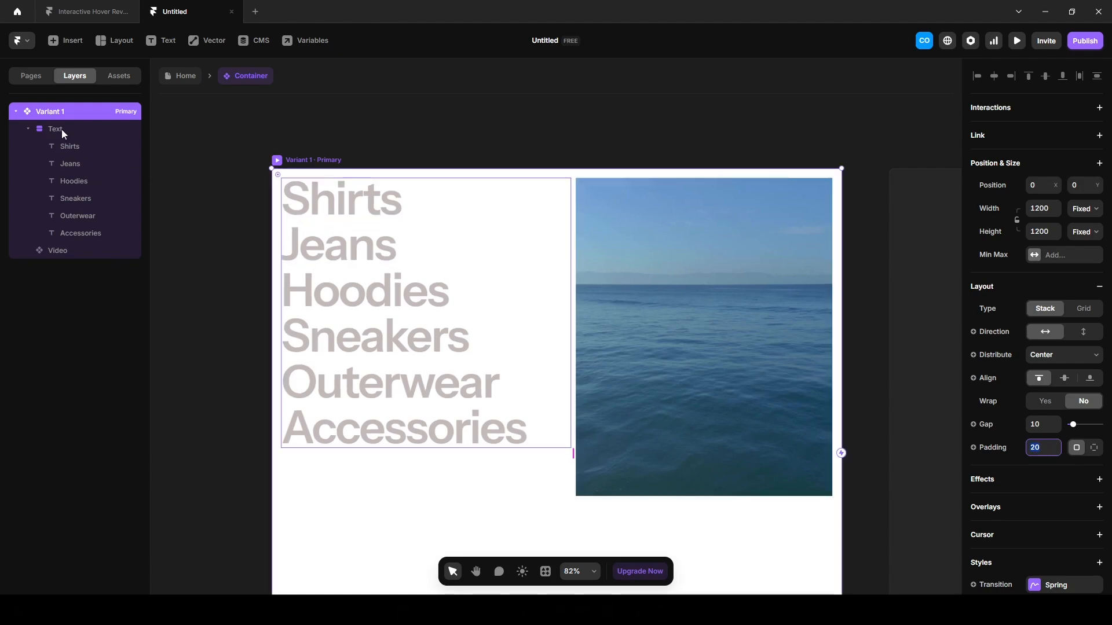
Step: Set the gap between the category texts in the Text stack to 30
{"action": "left_click", "coordinate": [62, 129]}
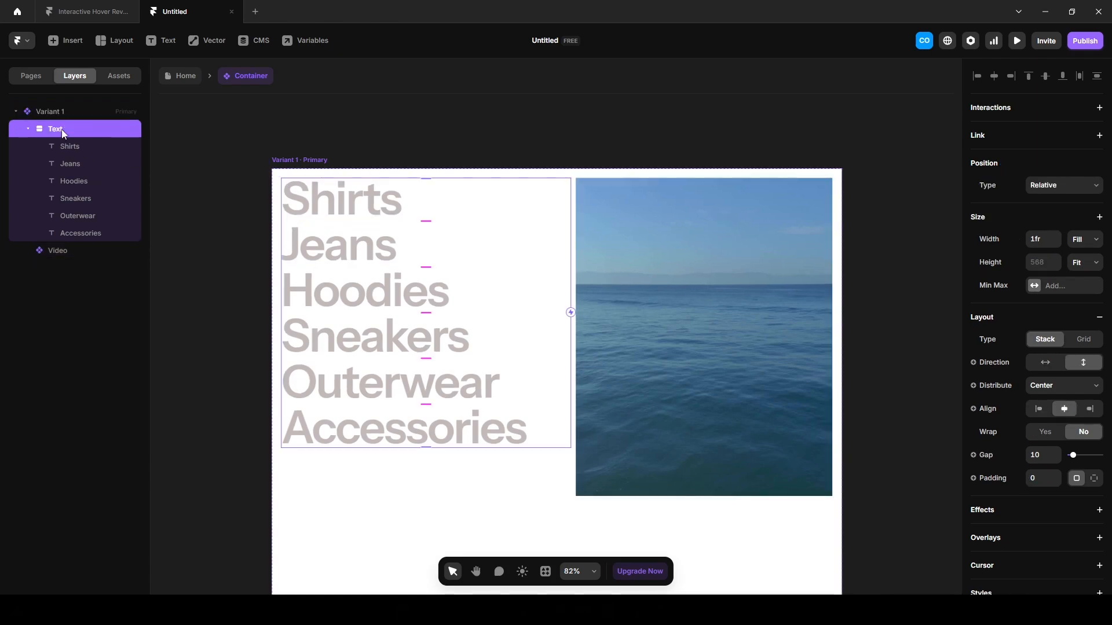
{"action": "left_click", "coordinate": [1042, 455]}
{"action": "type", "text": "30"}
{"action": "key", "text": "Return"}
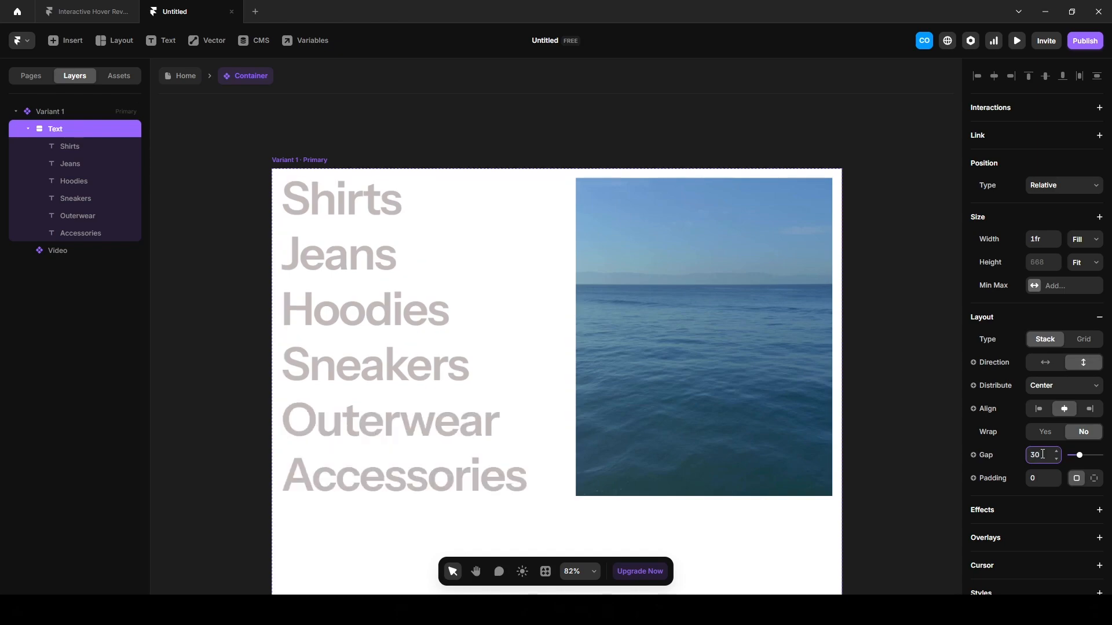
{"action": "left_click", "coordinate": [208, 351]}
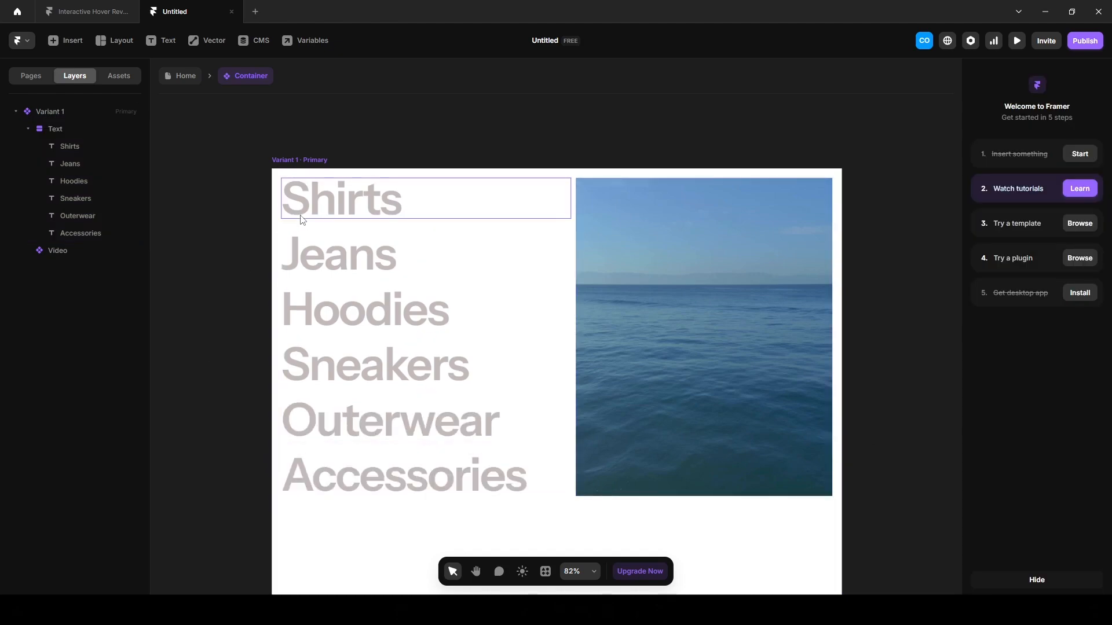
Step: Add six more variants of the Container component, Variant 2 through Variant 7
{"action": "left_click", "coordinate": [292, 161]}
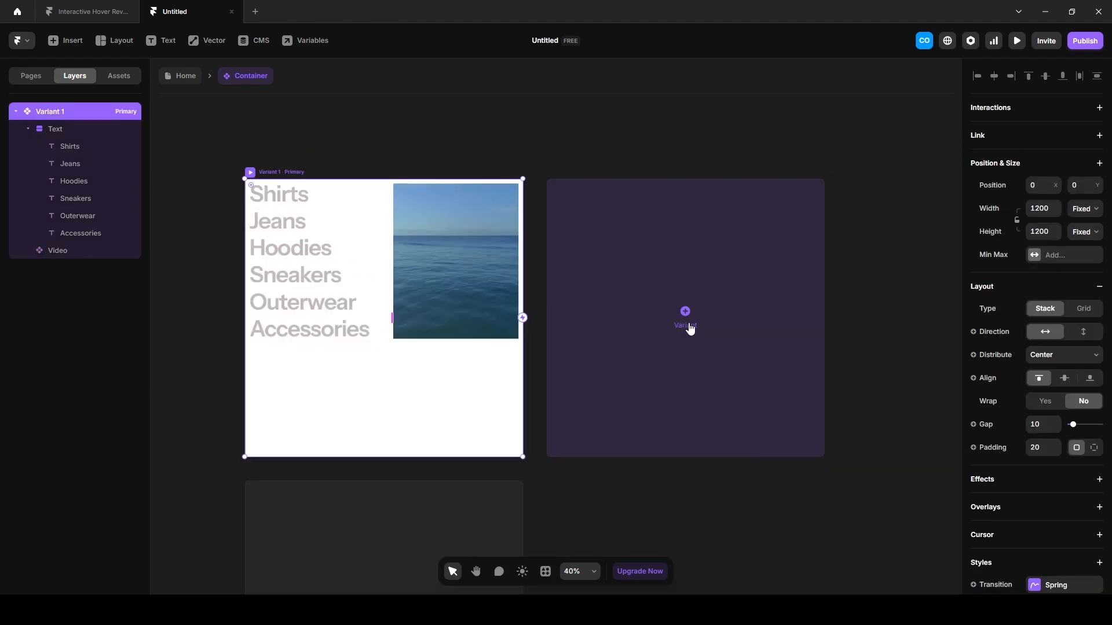
{"action": "left_click", "coordinate": [689, 328]}
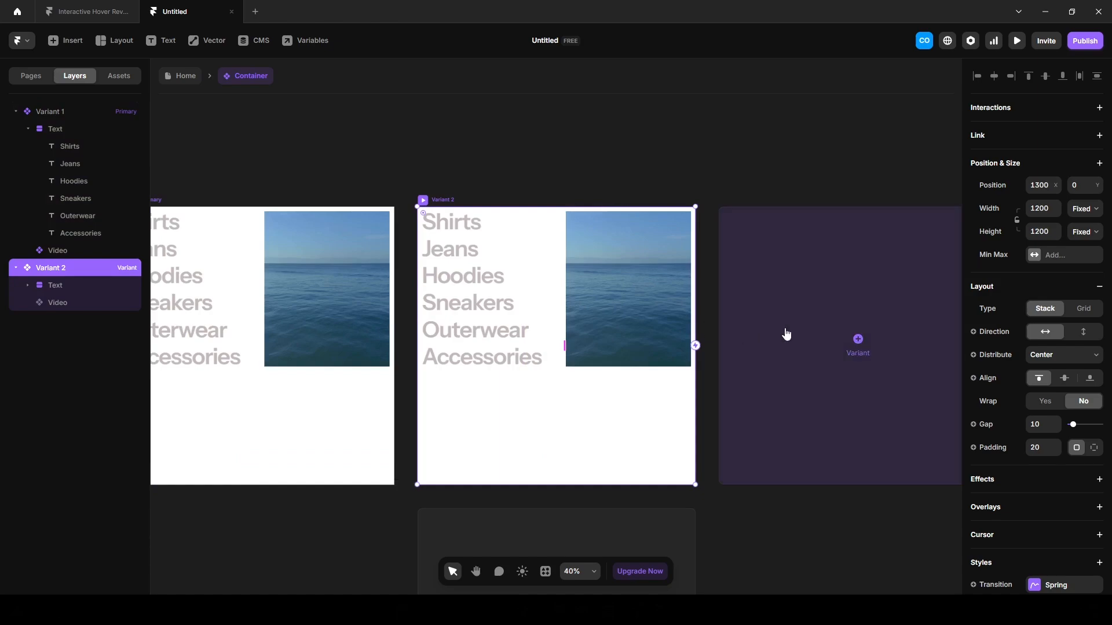
{"action": "left_click", "coordinate": [859, 341]}
{"action": "left_click", "coordinate": [858, 341]}
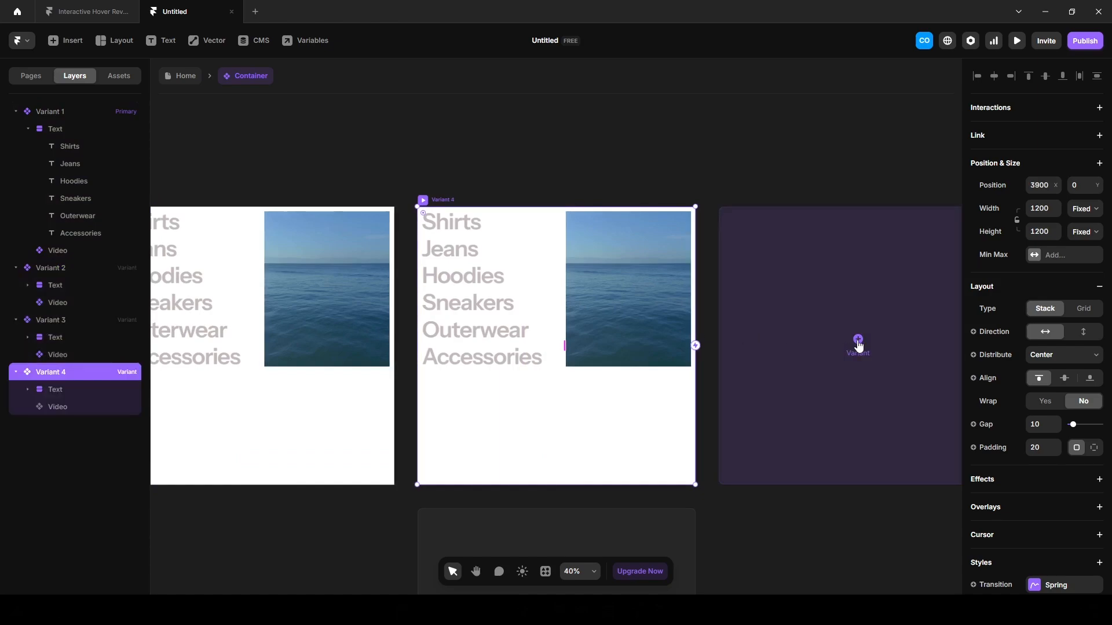
{"action": "left_click", "coordinate": [858, 342]}
{"action": "left_click", "coordinate": [858, 342]}
{"action": "left_click", "coordinate": [859, 342]}
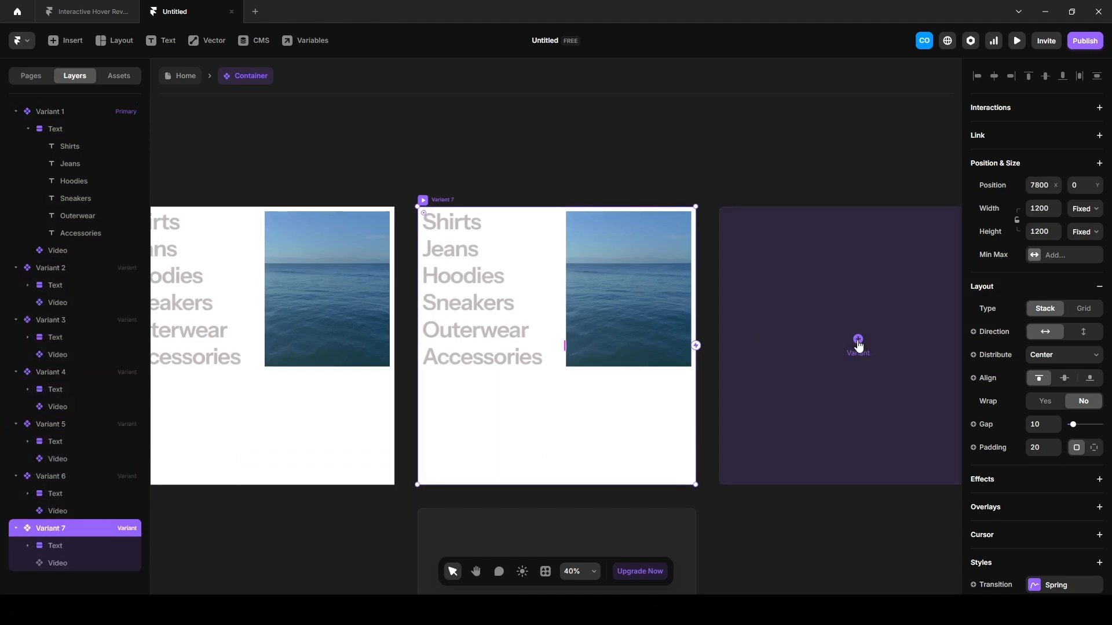
Step: Change the color of the Shirts text in Variant 2 to black
{"action": "left_click", "coordinate": [230, 168]}
{"action": "key", "text": "space"}
{"action": "left_click_drag", "start_coordinate": [204, 174], "coordinate": [1013, 207]}
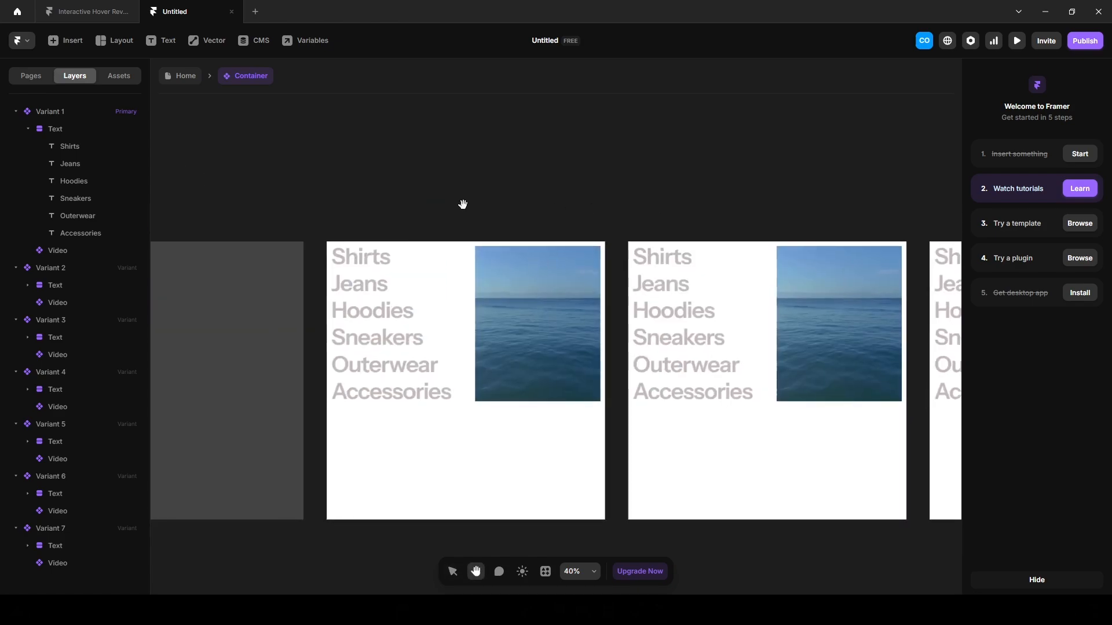
{"action": "left_click_drag", "start_coordinate": [317, 197], "coordinate": [949, 190]}
{"action": "left_click_drag", "start_coordinate": [397, 199], "coordinate": [504, 143]}
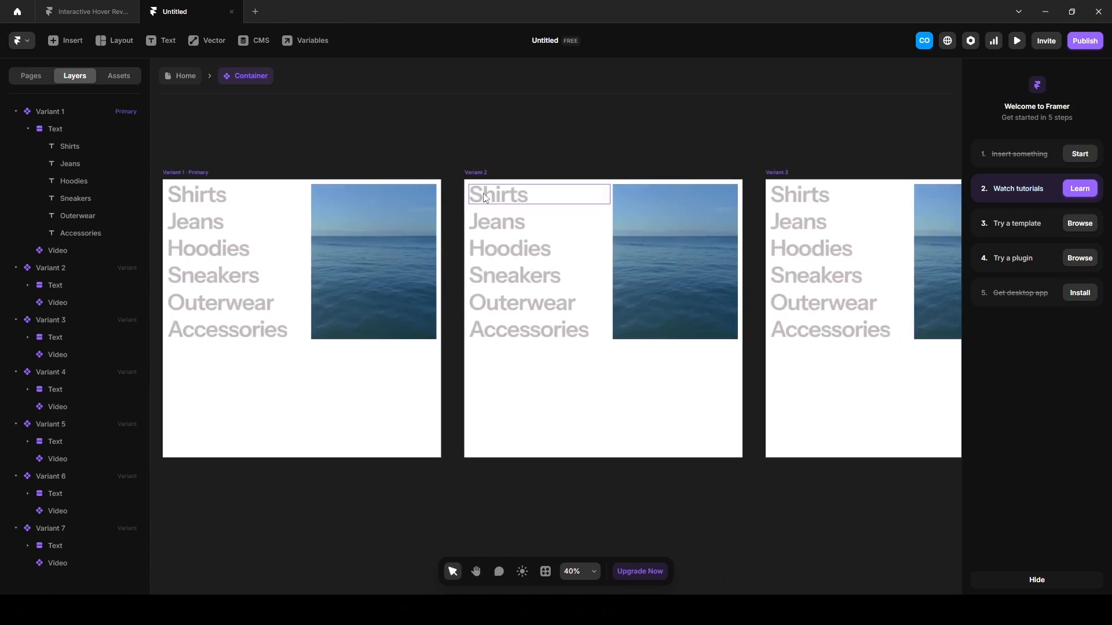
{"action": "left_click", "coordinate": [491, 198]}
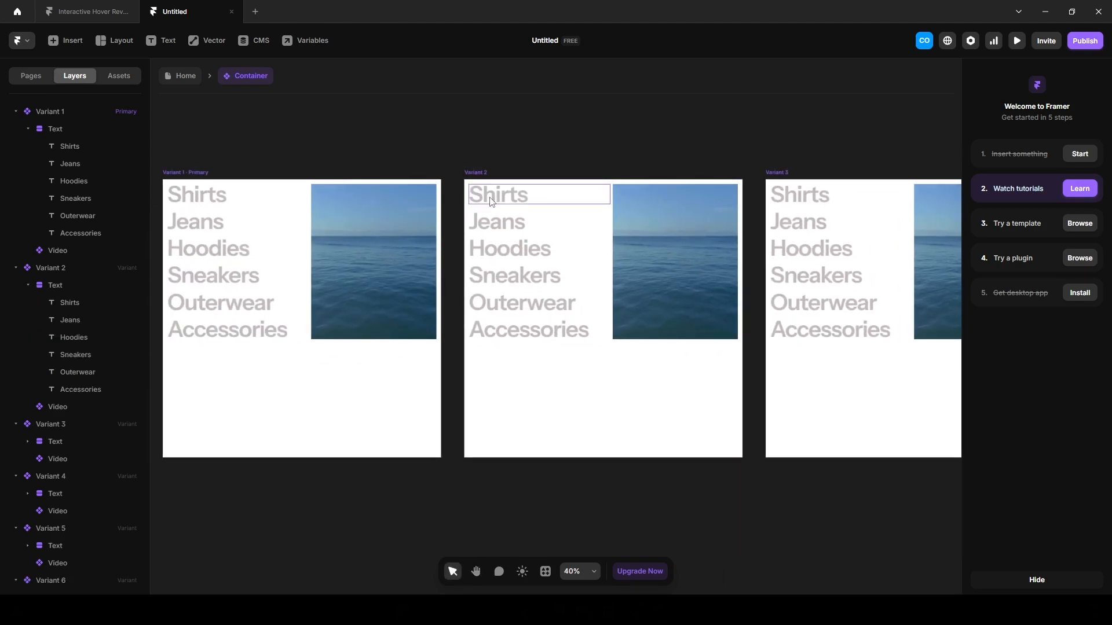
{"action": "left_click", "coordinate": [490, 201]}
{"action": "scroll", "coordinate": [1037, 440], "scroll_direction": "down", "scroll_amount": 4}
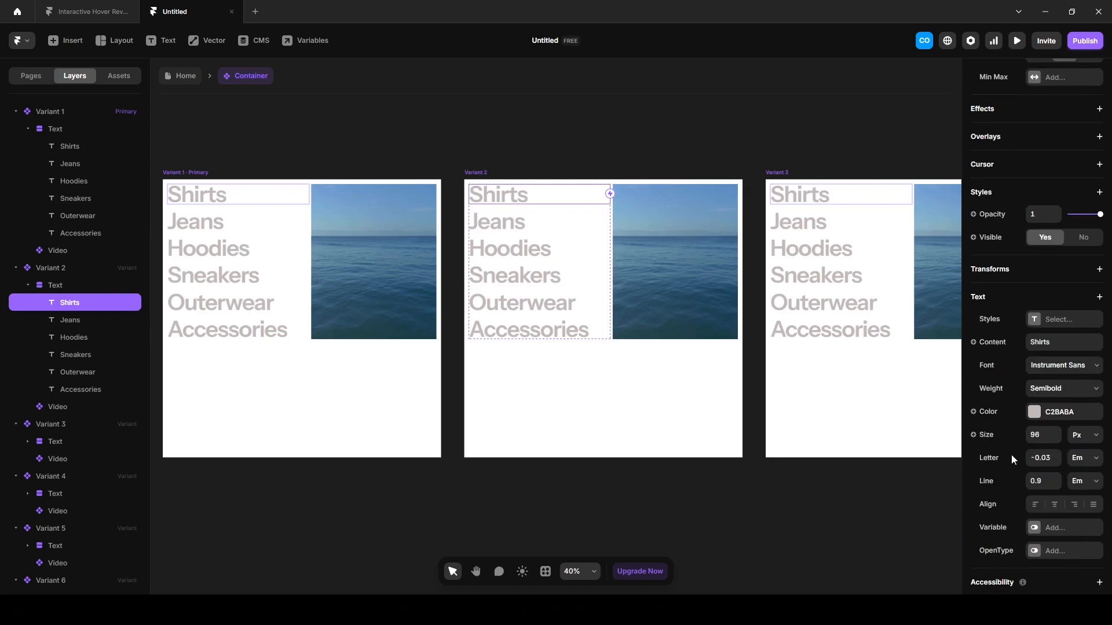
{"action": "left_click", "coordinate": [1033, 412]}
{"action": "left_click_drag", "start_coordinate": [908, 458], "coordinate": [811, 489]}
{"action": "left_click", "coordinate": [734, 499]}
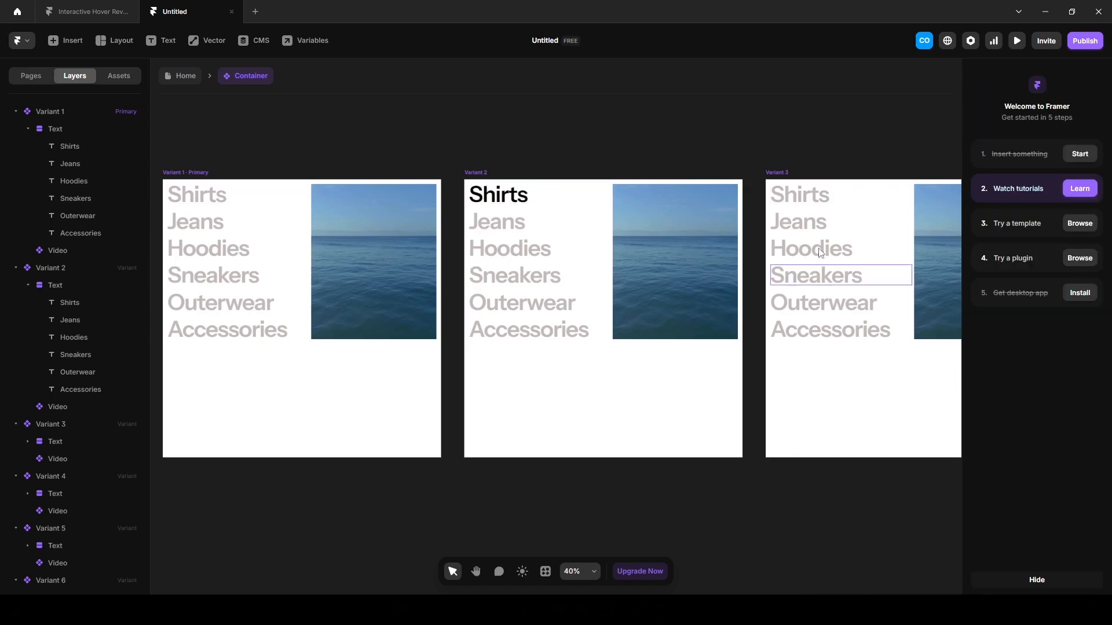
Step: Change the color of the Jeans text in Variant 3 to black
{"action": "left_click", "coordinate": [812, 227]}
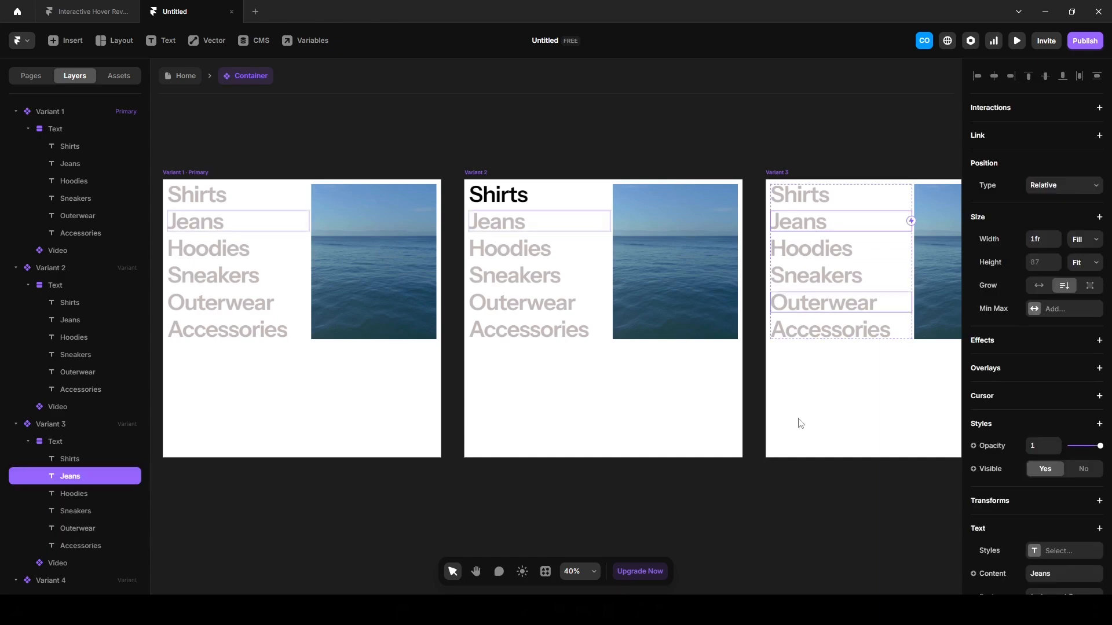
{"action": "scroll", "coordinate": [993, 533], "scroll_direction": "down", "scroll_amount": 4}
{"action": "left_click", "coordinate": [1033, 412]}
{"action": "left_click_drag", "start_coordinate": [876, 482], "coordinate": [309, 494]}
{"action": "left_click", "coordinate": [772, 512]}
Step: Change the color of the Hoodies text in Variant 4 to black
{"action": "left_click", "coordinate": [641, 154]}
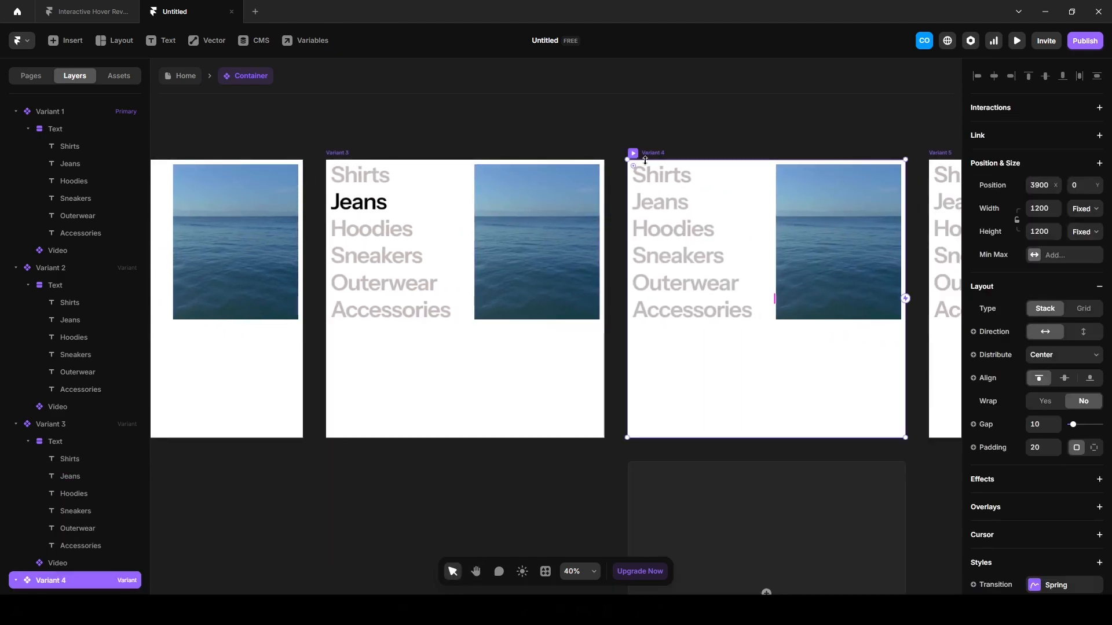
{"action": "left_click", "coordinate": [672, 229]}
{"action": "scroll", "coordinate": [1031, 463], "scroll_direction": "down", "scroll_amount": 3}
{"action": "left_click", "coordinate": [1034, 412]}
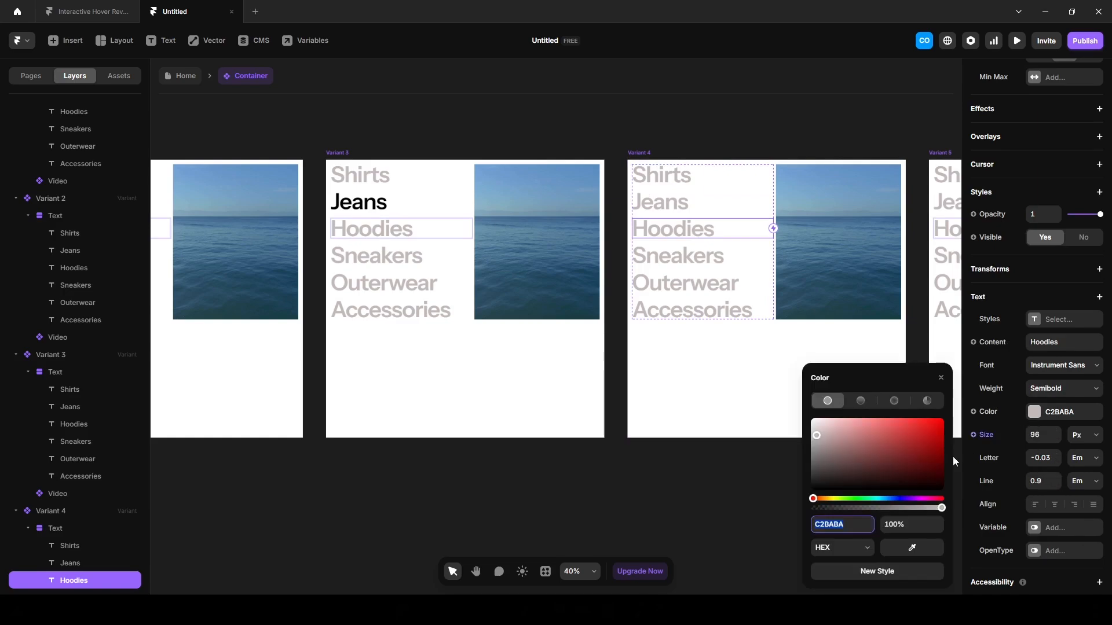
{"action": "left_click_drag", "start_coordinate": [869, 474], "coordinate": [783, 504]}
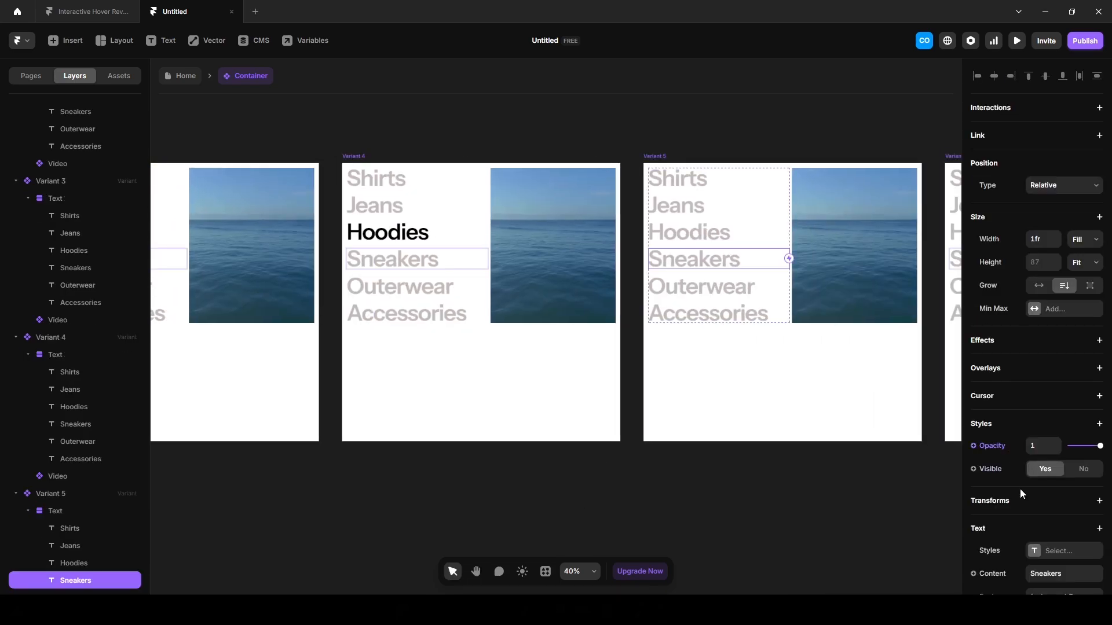
Step: Change the color of the Sneakers text in Variant 5 to black
{"action": "scroll", "coordinate": [1020, 488], "scroll_direction": "down", "scroll_amount": 5}
{"action": "left_click", "coordinate": [1035, 362]}
{"action": "left_click_drag", "start_coordinate": [938, 393], "coordinate": [770, 485]}
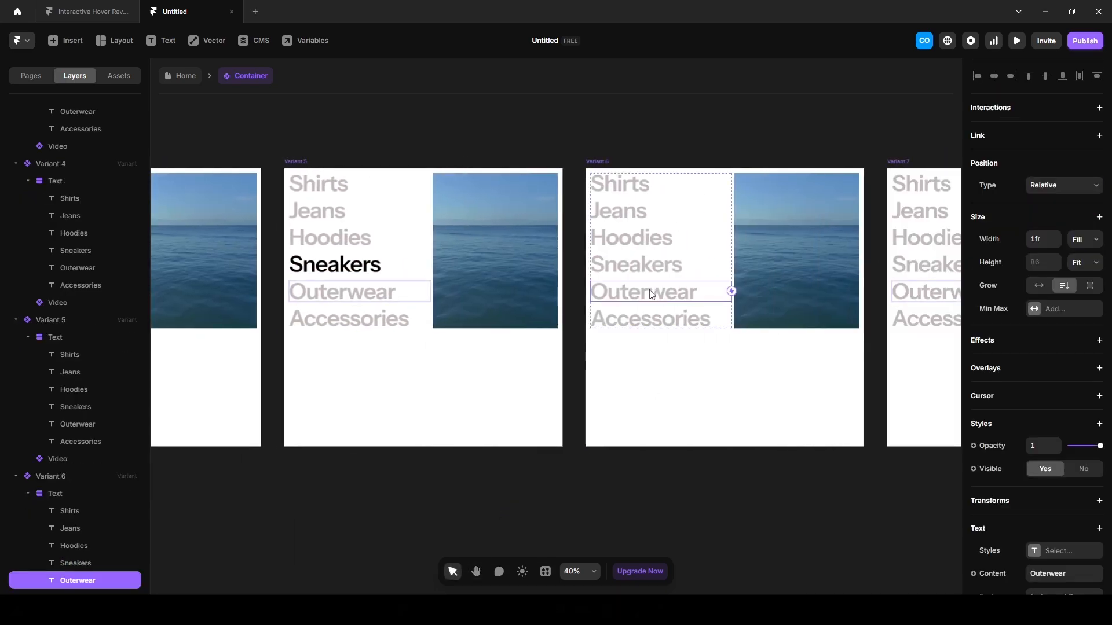
Step: Change the color of the Outerwear text in Variant 6 to black
{"action": "scroll", "coordinate": [1031, 405], "scroll_direction": "down", "scroll_amount": 5}
{"action": "left_click", "coordinate": [1030, 352]}
{"action": "left_click_drag", "start_coordinate": [938, 399], "coordinate": [710, 500]}
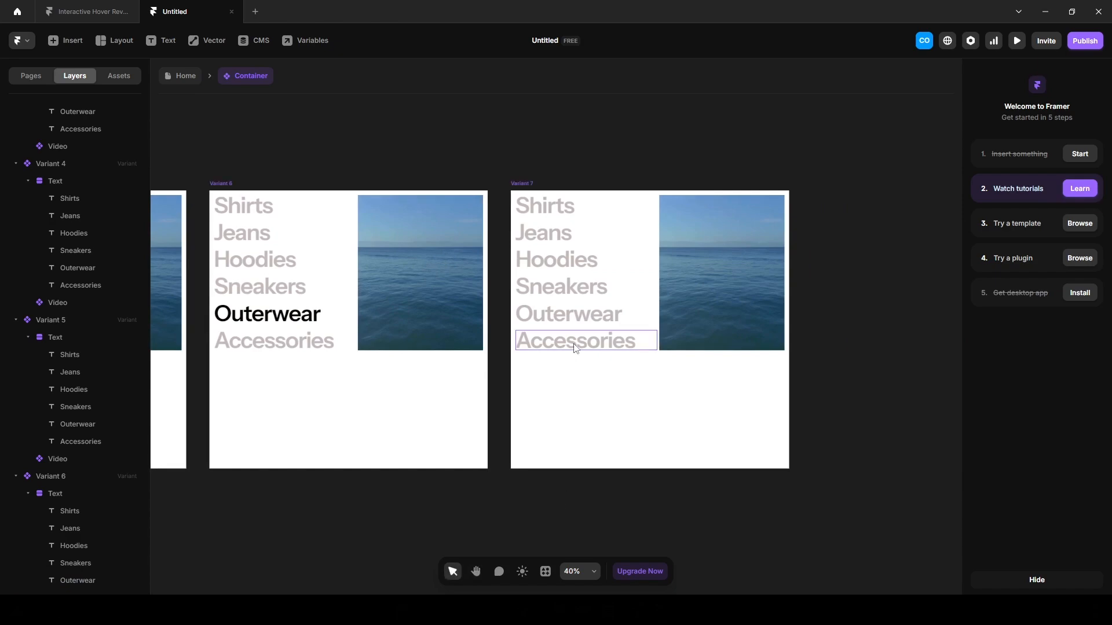
Step: Change the color of the Accessories text in Variant 7 to black
{"action": "left_click", "coordinate": [573, 346]}
{"action": "scroll", "coordinate": [1041, 430], "scroll_direction": "down", "scroll_amount": 5}
{"action": "left_click", "coordinate": [1036, 413]}
{"action": "left_click_drag", "start_coordinate": [926, 449], "coordinate": [798, 497]}
{"action": "left_click", "coordinate": [574, 496]}
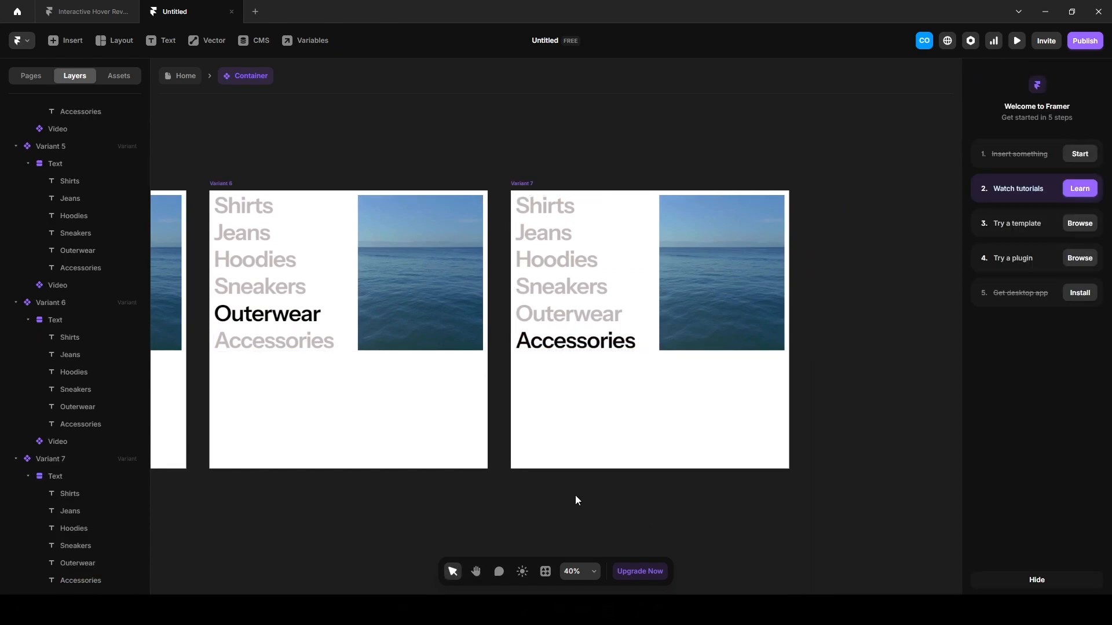
Step: Set the source of Variant 2's video to Upload and choose the file Shirt.mp4
{"action": "scroll", "coordinate": [680, 530], "scroll_direction": "down", "scroll_amount": 3}
{"action": "left_click_drag", "start_coordinate": [340, 308], "coordinate": [873, 228]}
{"action": "scroll", "coordinate": [500, 319], "scroll_direction": "up", "scroll_amount": 2}
{"action": "left_click", "coordinate": [504, 327]}
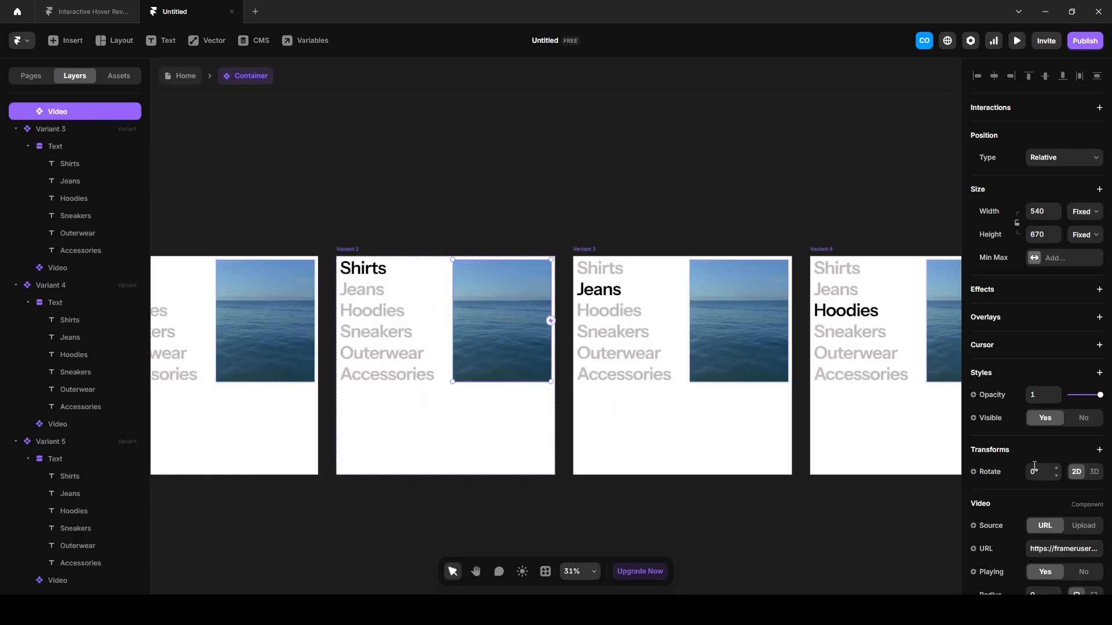
{"action": "scroll", "coordinate": [1035, 466], "scroll_direction": "down", "scroll_amount": 3}
{"action": "left_click", "coordinate": [1085, 412]}
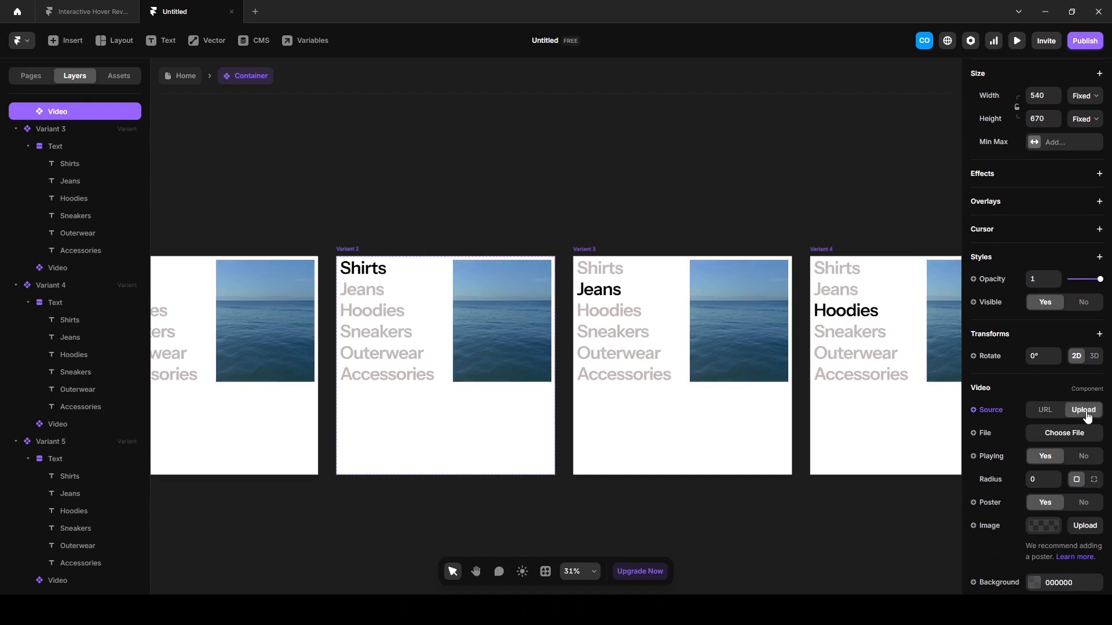
{"action": "left_click", "coordinate": [1074, 435]}
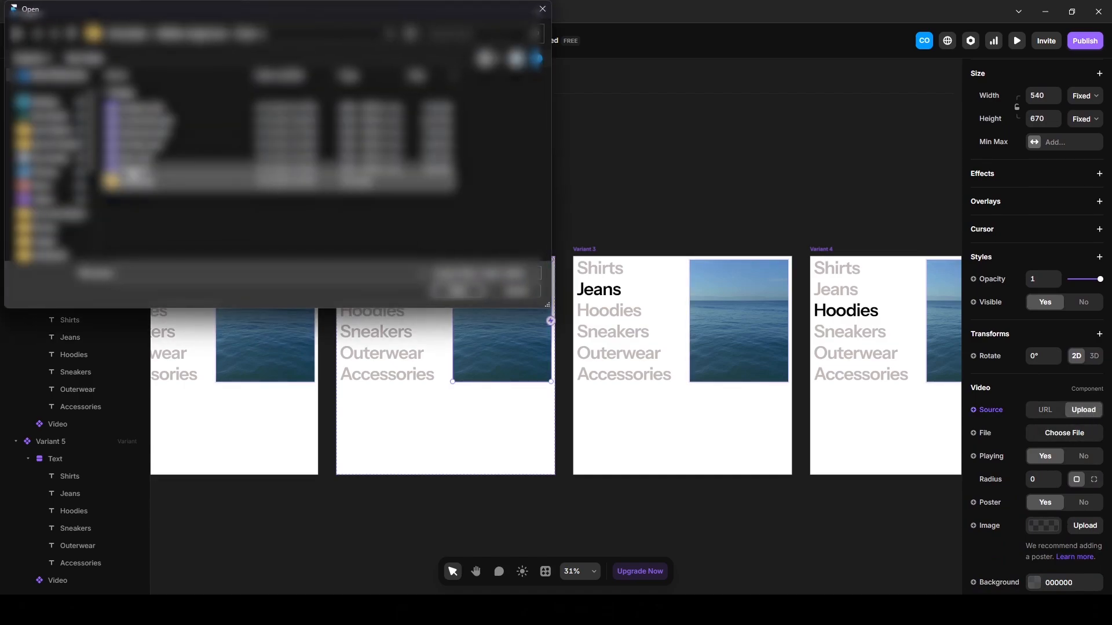
{"action": "left_click", "coordinate": [454, 290]}
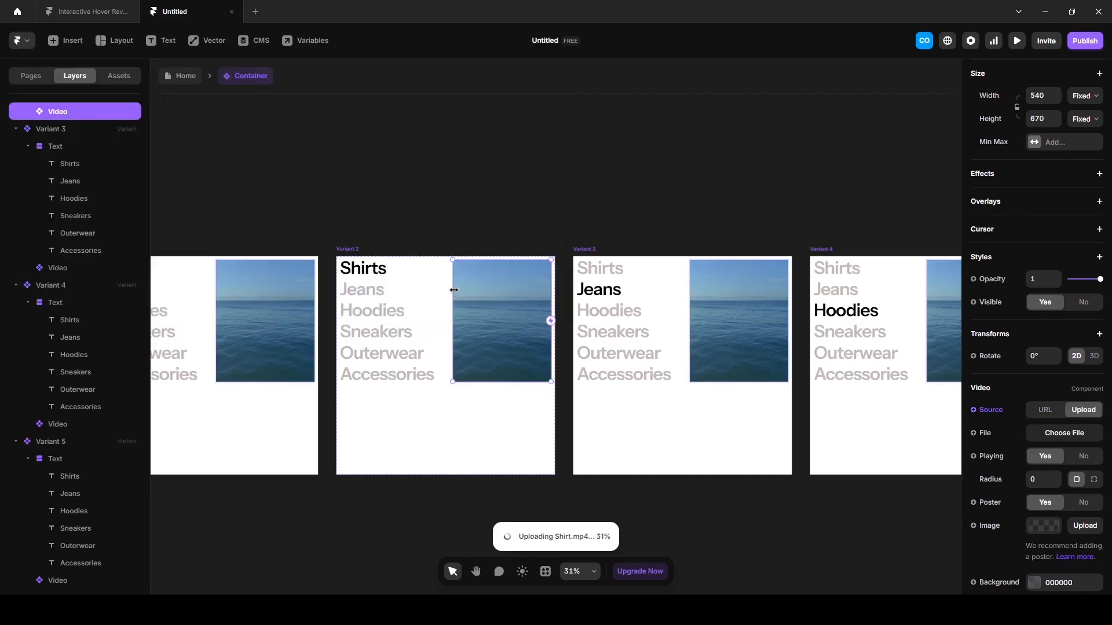
Step: Set the source of Variant 3's video to Upload and choose the video file for the Jeans category
{"action": "left_click", "coordinate": [736, 325]}
{"action": "left_click", "coordinate": [1087, 526]}
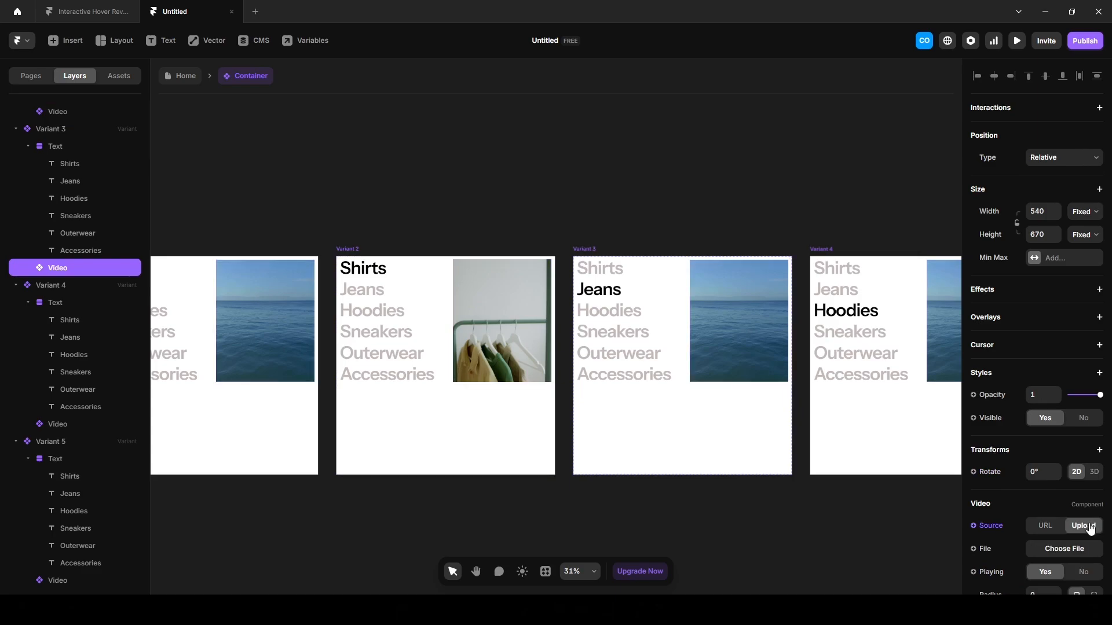
{"action": "left_click", "coordinate": [1082, 549]}
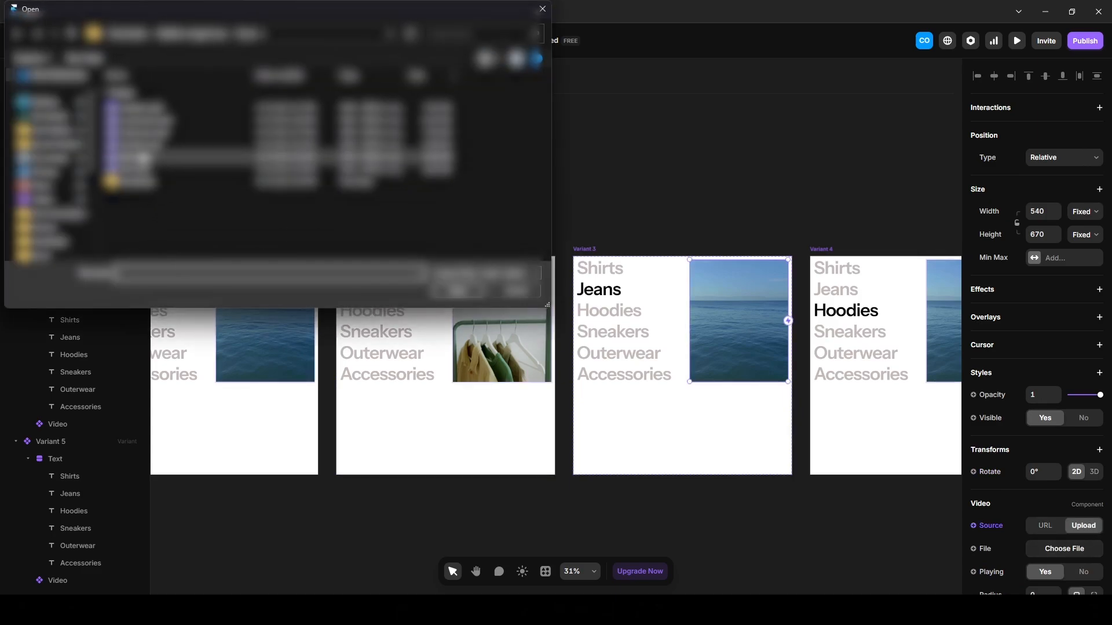
{"action": "left_click", "coordinate": [143, 158]}
{"action": "left_click", "coordinate": [459, 292]}
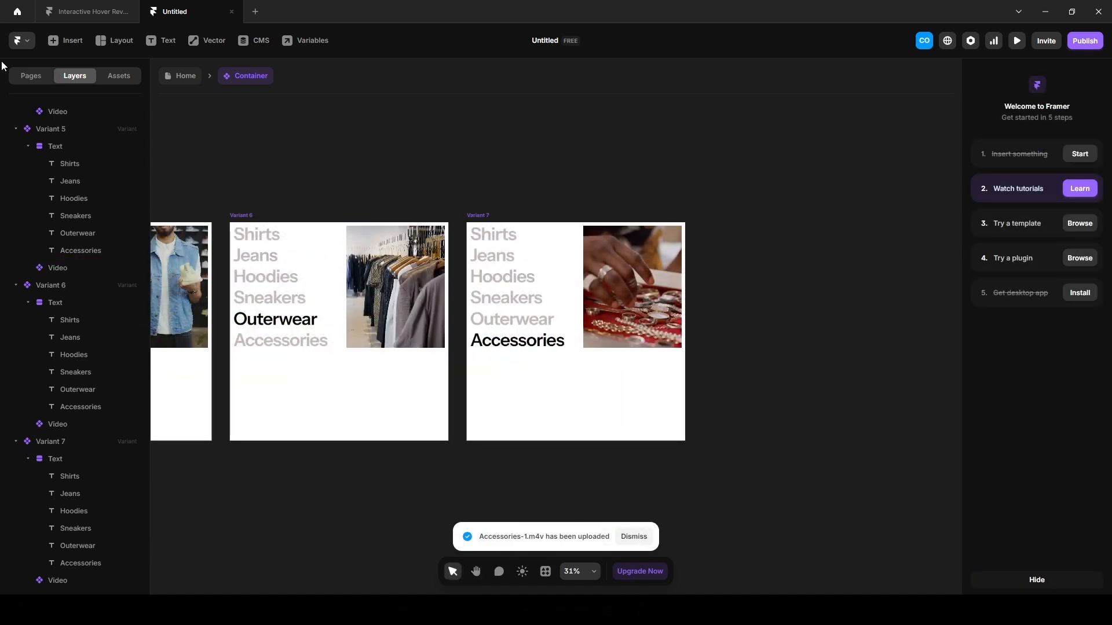
Step: Switch to the Interactive Hover Reveal project and look through the category videos on its /assets page
{"action": "left_click", "coordinate": [61, 13]}
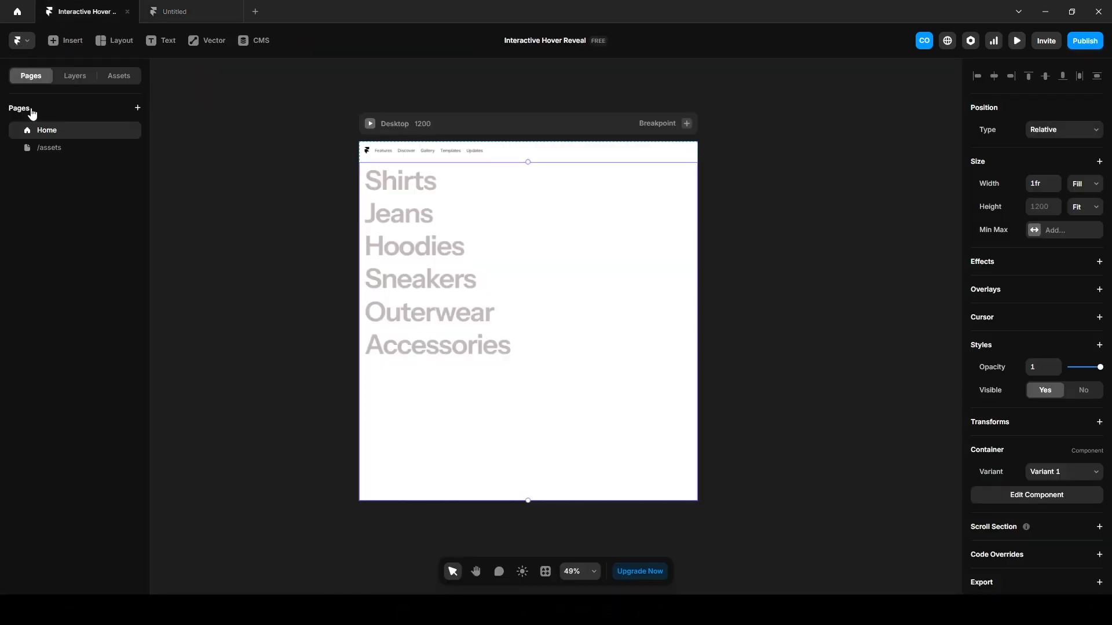
{"action": "left_click", "coordinate": [51, 148]}
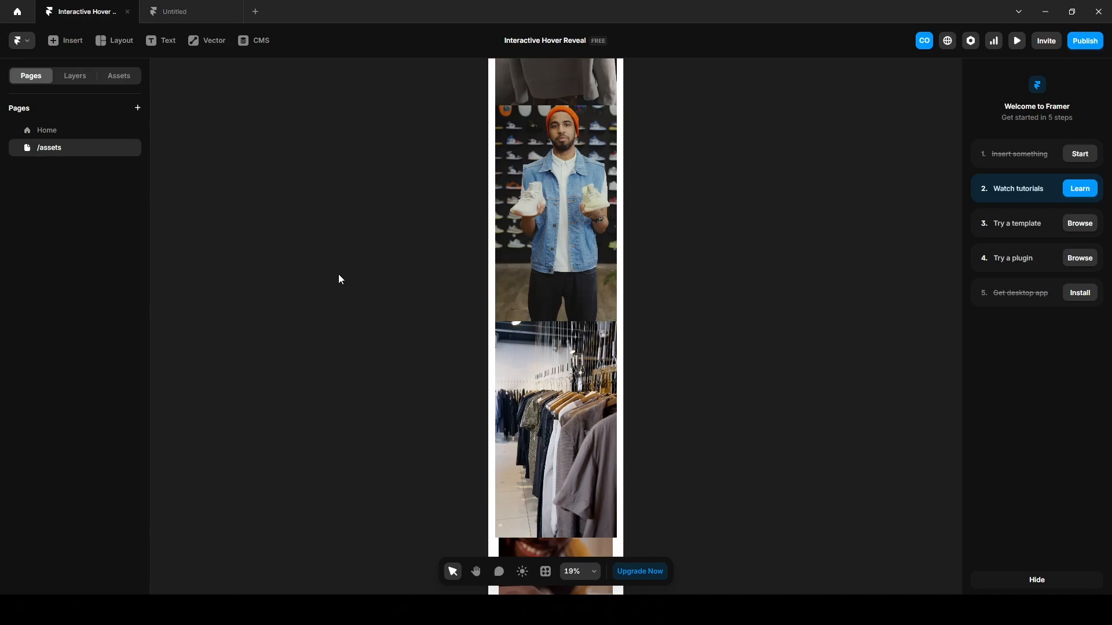
{"action": "scroll", "coordinate": [338, 273], "scroll_direction": "down", "scroll_amount": 3}
{"action": "key", "text": "space"}
{"action": "left_click_drag", "start_coordinate": [298, 126], "coordinate": [395, 374]}
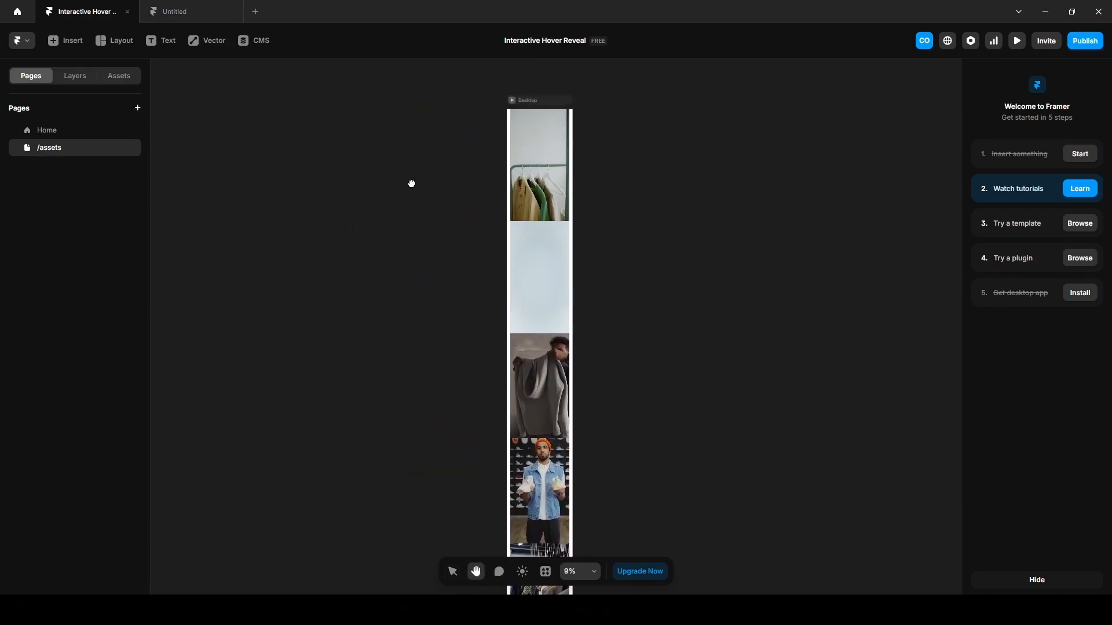
{"action": "left_click_drag", "start_coordinate": [412, 184], "coordinate": [428, 222]}
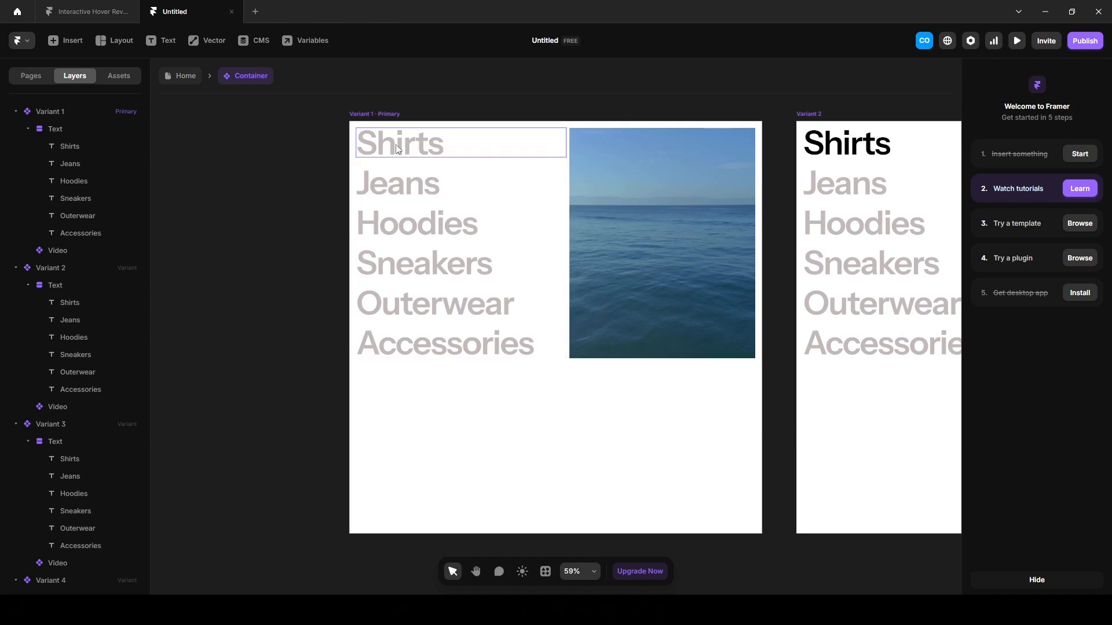
Step: Connect the Shirts text in Variant 1 to Variant 2 with a Mouse Enter interaction
{"action": "left_click", "coordinate": [538, 150]}
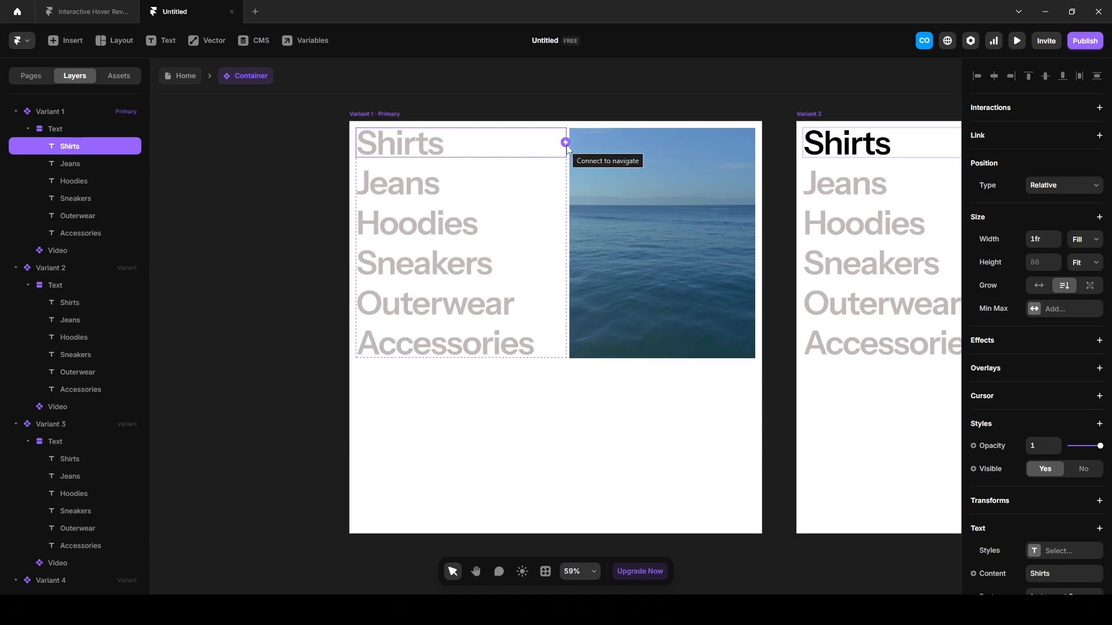
{"action": "left_click_drag", "start_coordinate": [565, 142], "coordinate": [854, 257]}
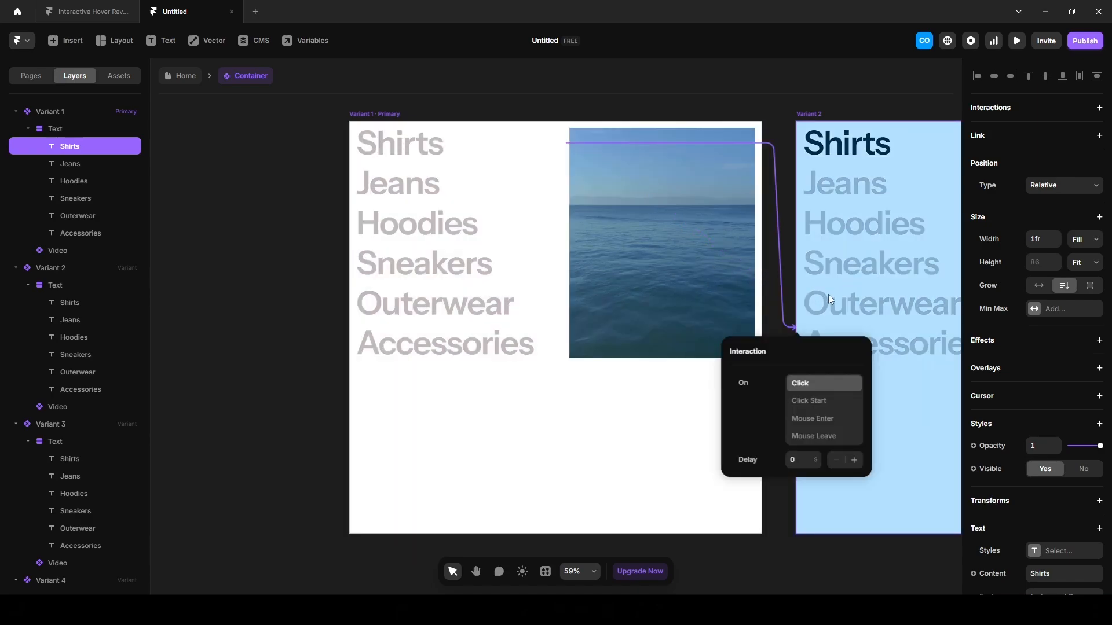
{"action": "left_click", "coordinate": [816, 424]}
{"action": "scroll", "coordinate": [468, 340], "scroll_direction": "down", "scroll_amount": 2}
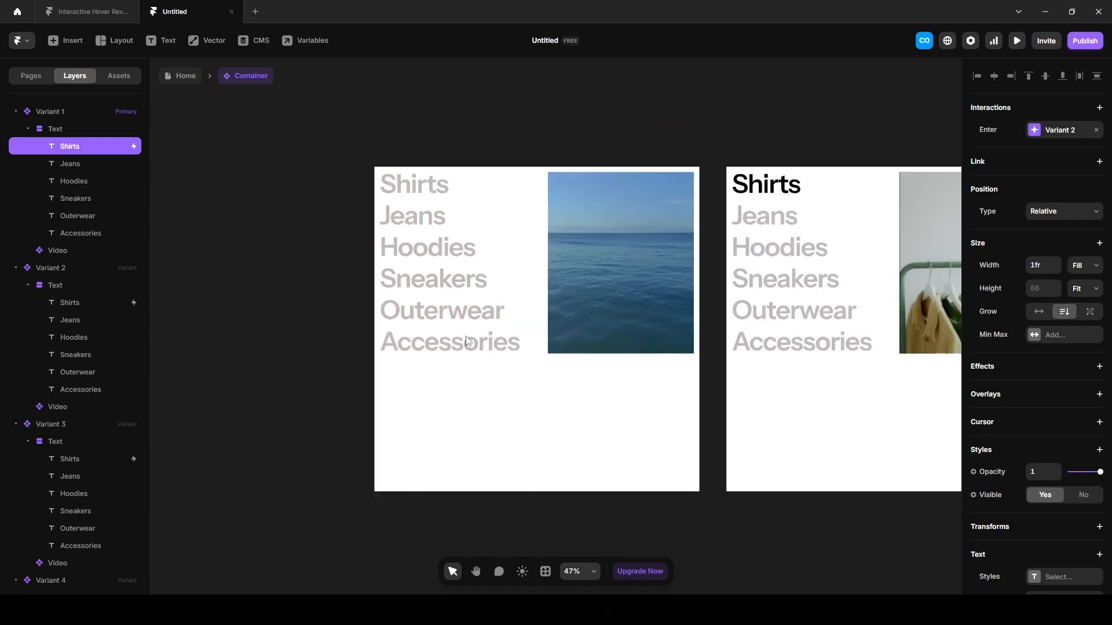
Step: Connect Variant 2 back to Variant 1 with a Mouse Leave interaction
{"action": "left_click", "coordinate": [797, 131]}
{"action": "left_click_drag", "start_coordinate": [797, 131], "coordinate": [641, 114]}
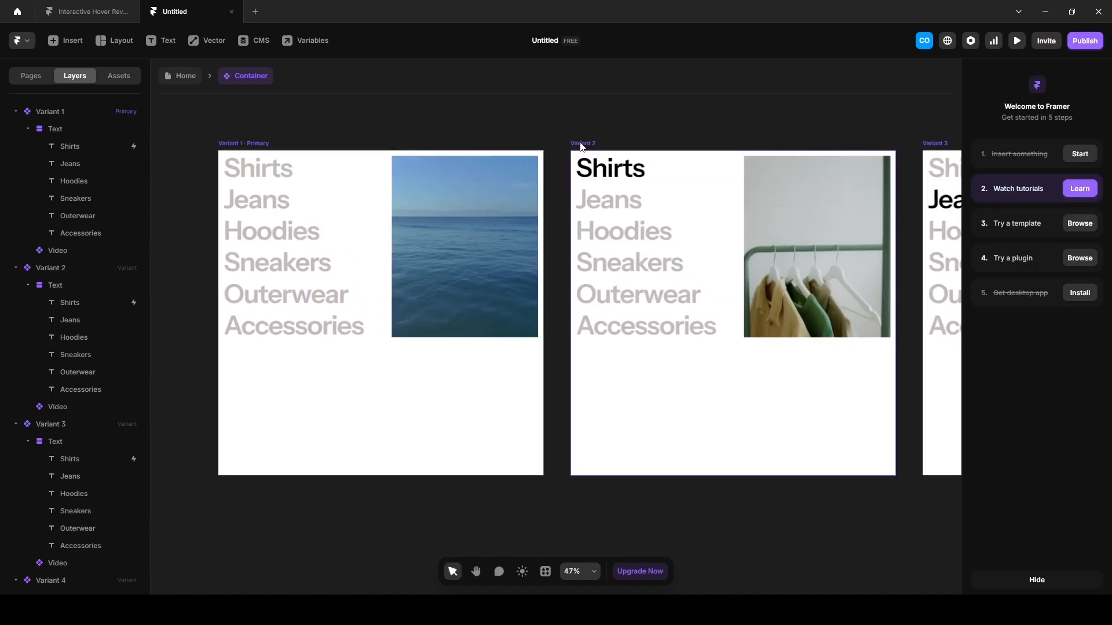
{"action": "left_click", "coordinate": [581, 144]}
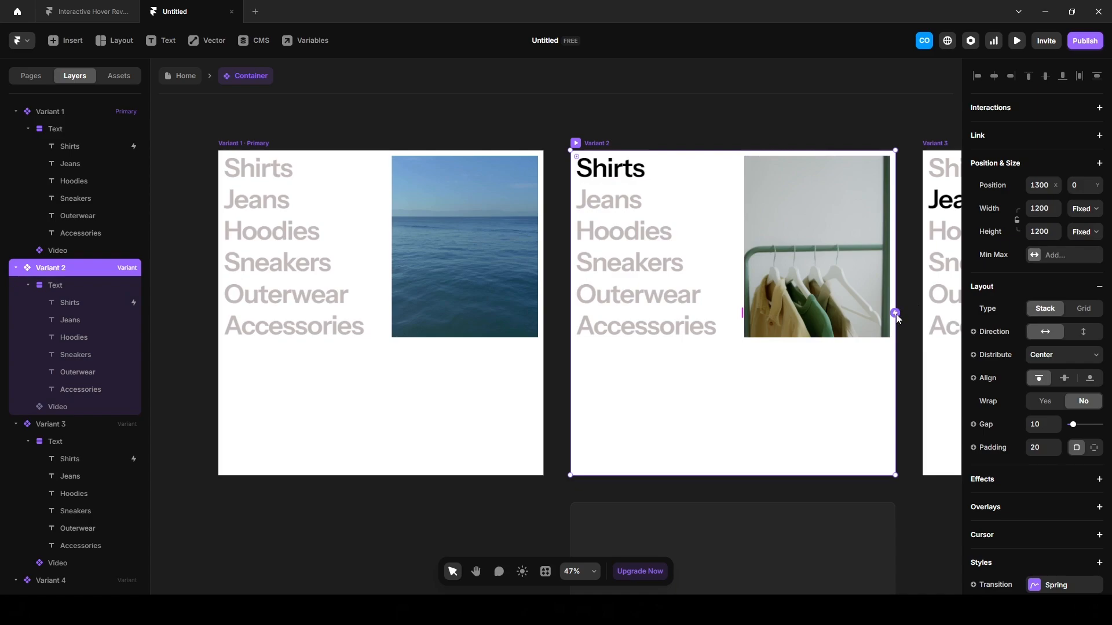
{"action": "left_click_drag", "start_coordinate": [896, 315], "coordinate": [895, 314]}
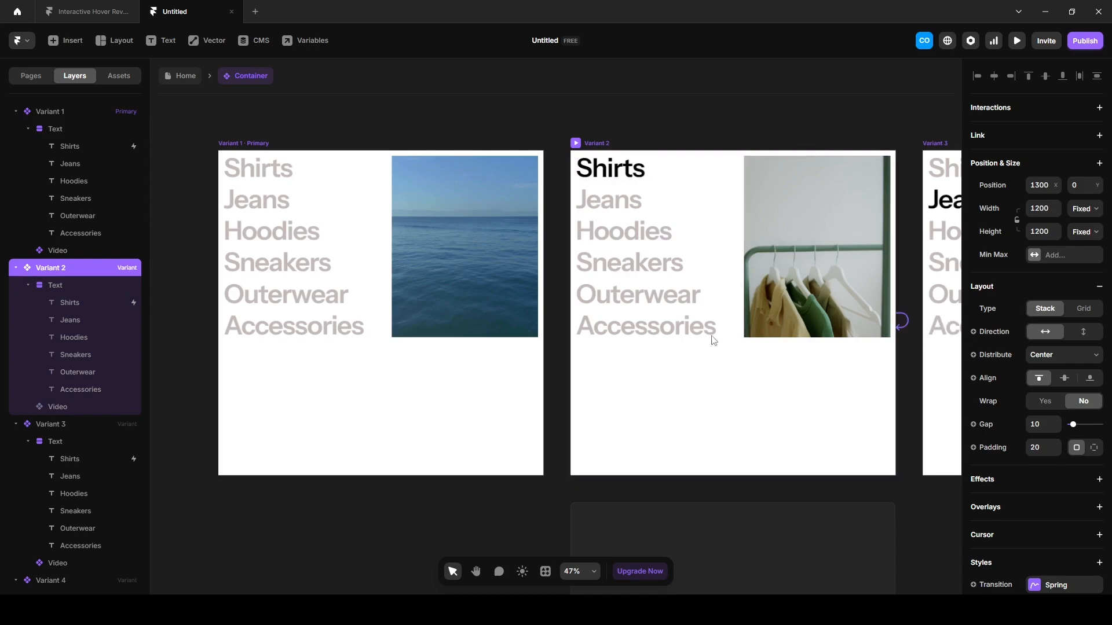
{"action": "left_click_drag", "start_coordinate": [713, 341], "coordinate": [471, 336]}
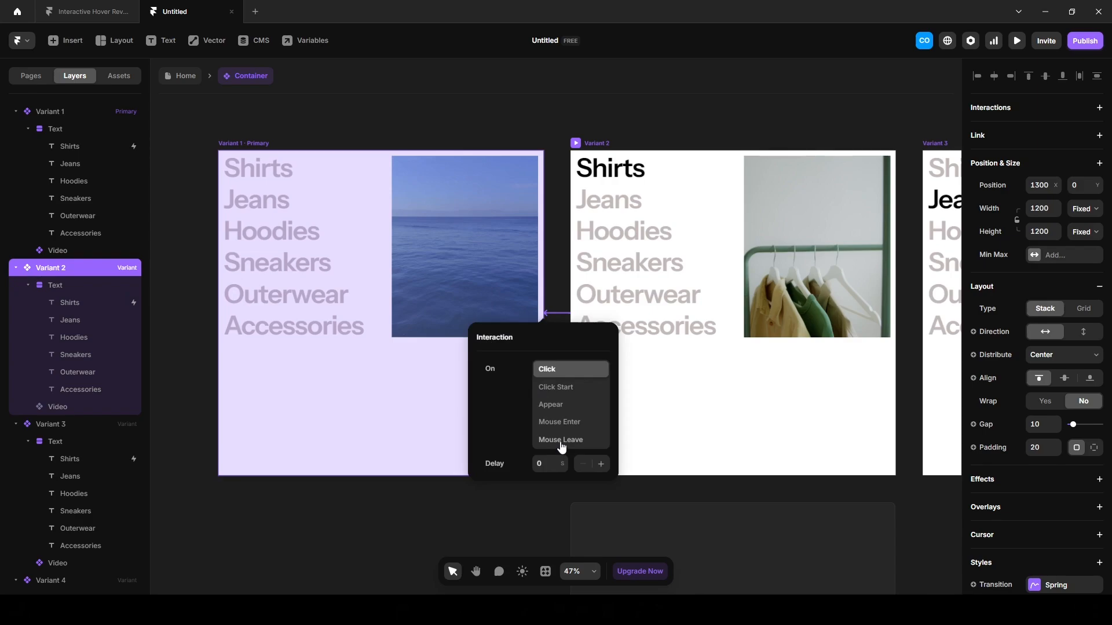
{"action": "left_click", "coordinate": [466, 508]}
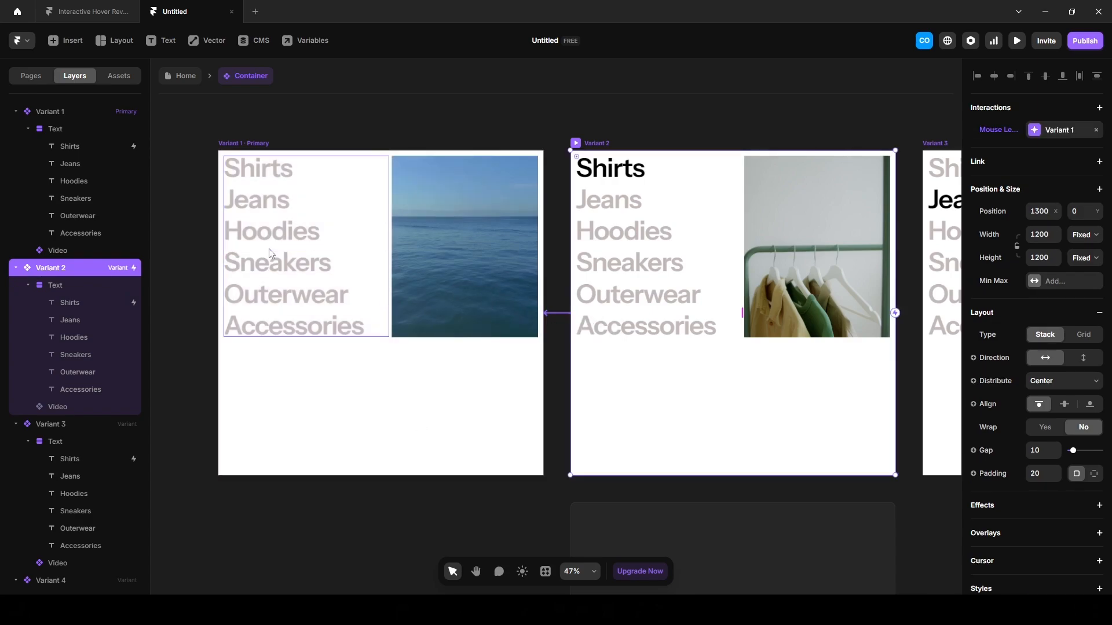
Step: Preview the Home page, test the hover effect on Shirts, and return to the editor
{"action": "left_click", "coordinate": [183, 76]}
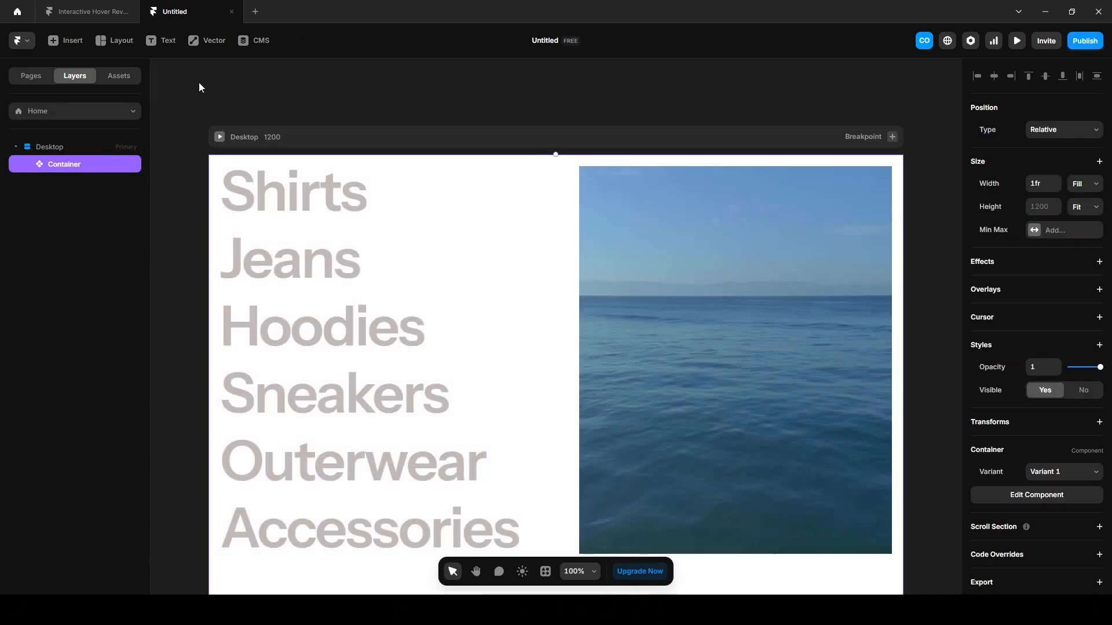
{"action": "left_click", "coordinate": [1017, 40]}
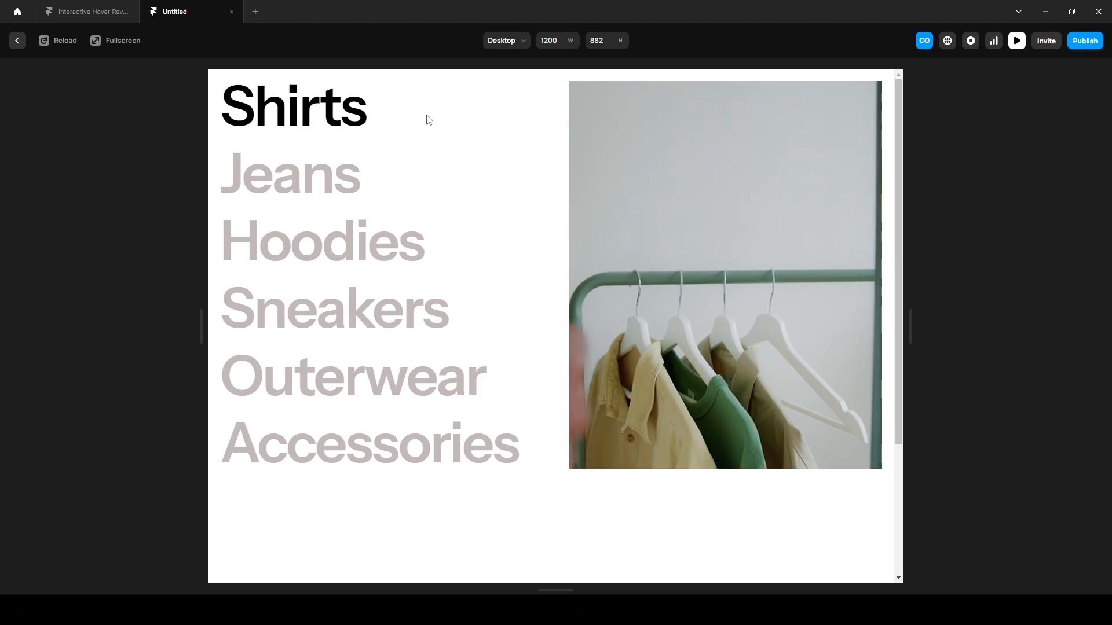
{"action": "left_click", "coordinate": [17, 42]}
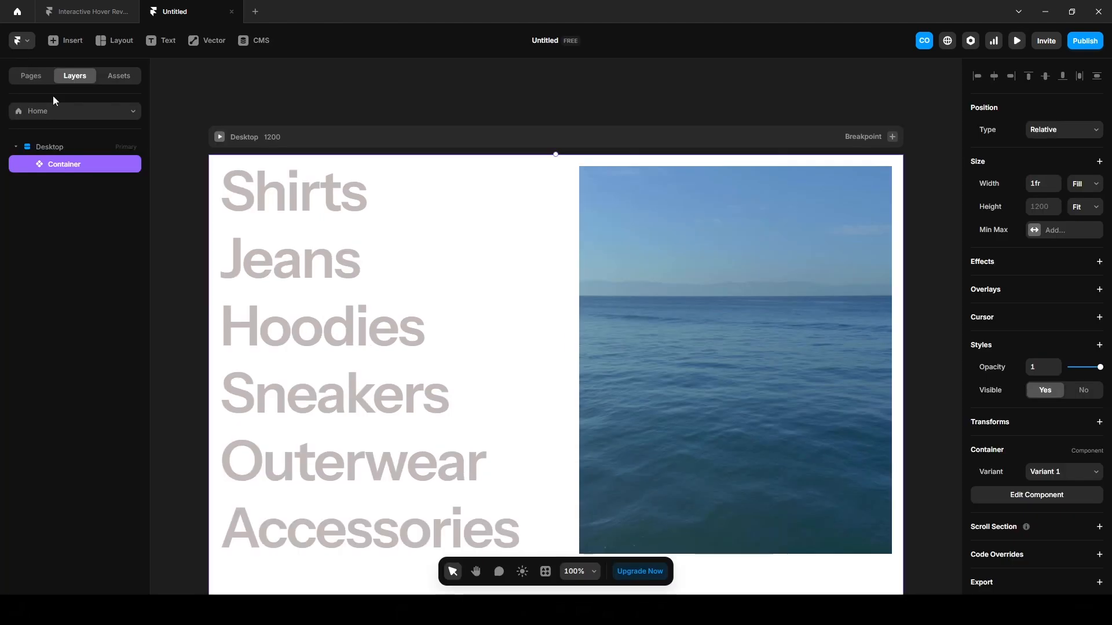
Step: Reopen the Container component and connect the Jeans text in Variant 1 to Variant 3 with a Mouse Enter interaction
{"action": "double_click", "coordinate": [371, 259]}
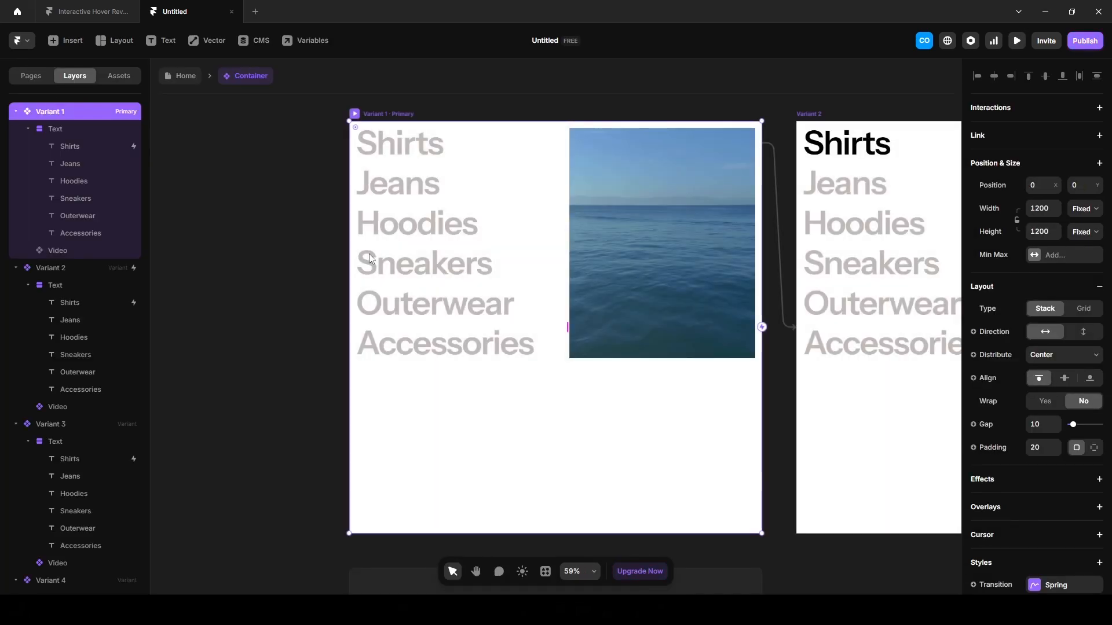
{"action": "left_click", "coordinate": [259, 263]}
{"action": "scroll", "coordinate": [259, 262], "scroll_direction": "down", "scroll_amount": 2}
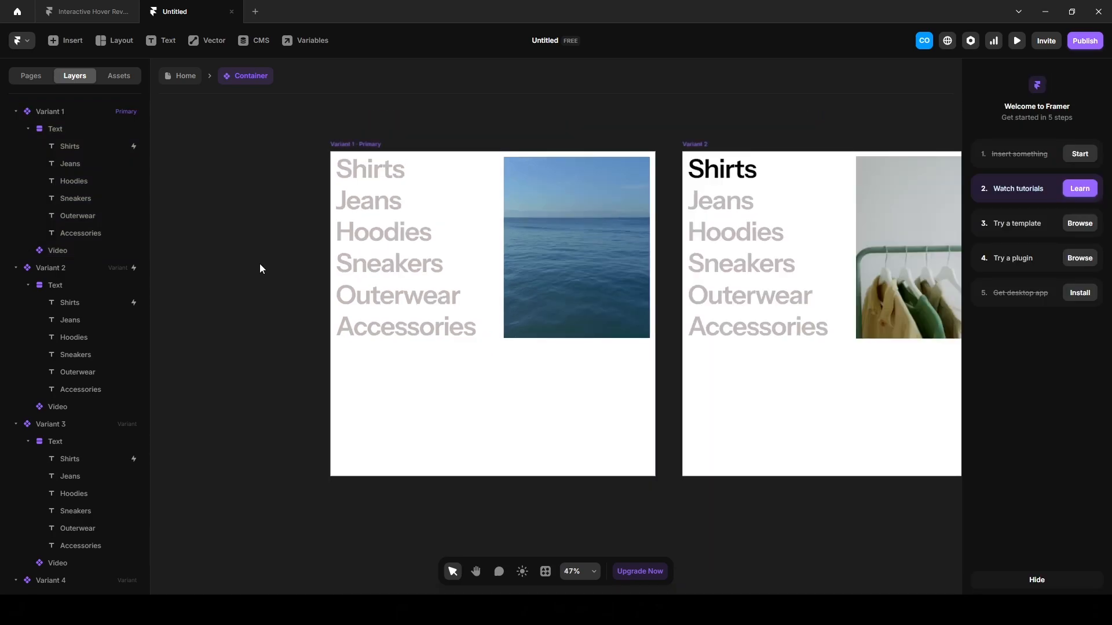
{"action": "scroll", "coordinate": [259, 263], "scroll_direction": "down", "scroll_amount": 1}
{"action": "key", "text": "space"}
{"action": "left_click_drag", "start_coordinate": [856, 510], "coordinate": [702, 521]}
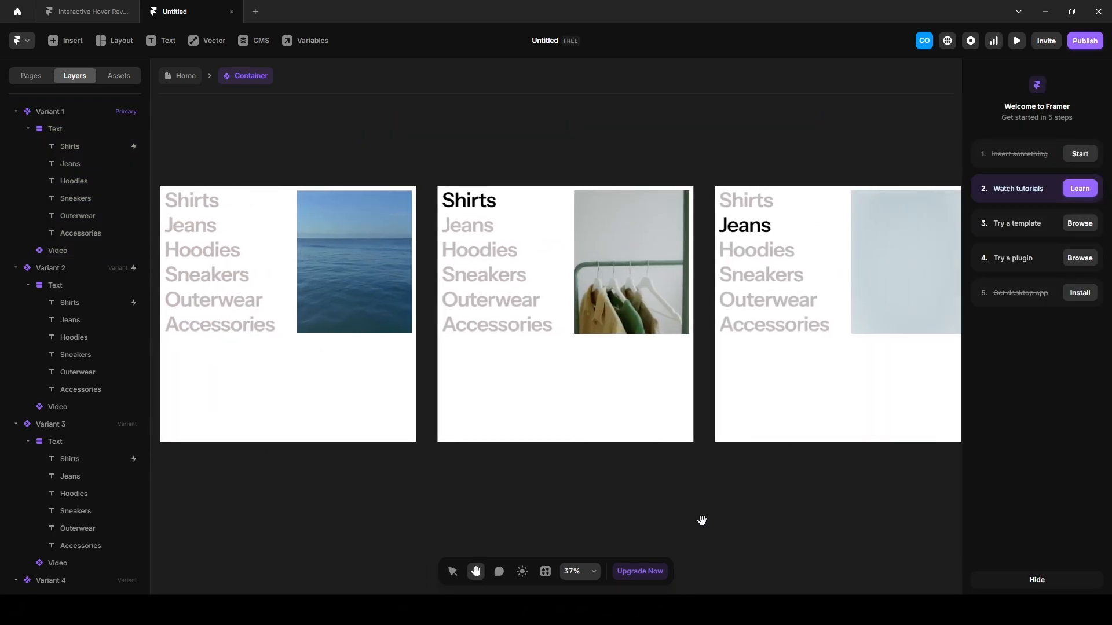
{"action": "left_click", "coordinate": [190, 227]}
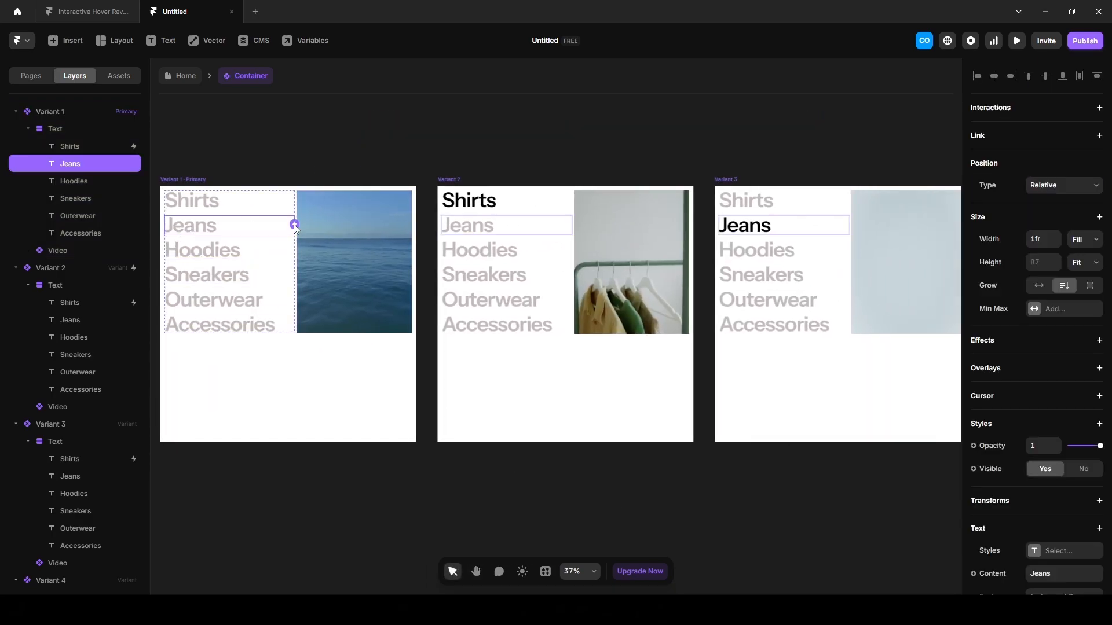
{"action": "left_click_drag", "start_coordinate": [294, 225], "coordinate": [742, 252]}
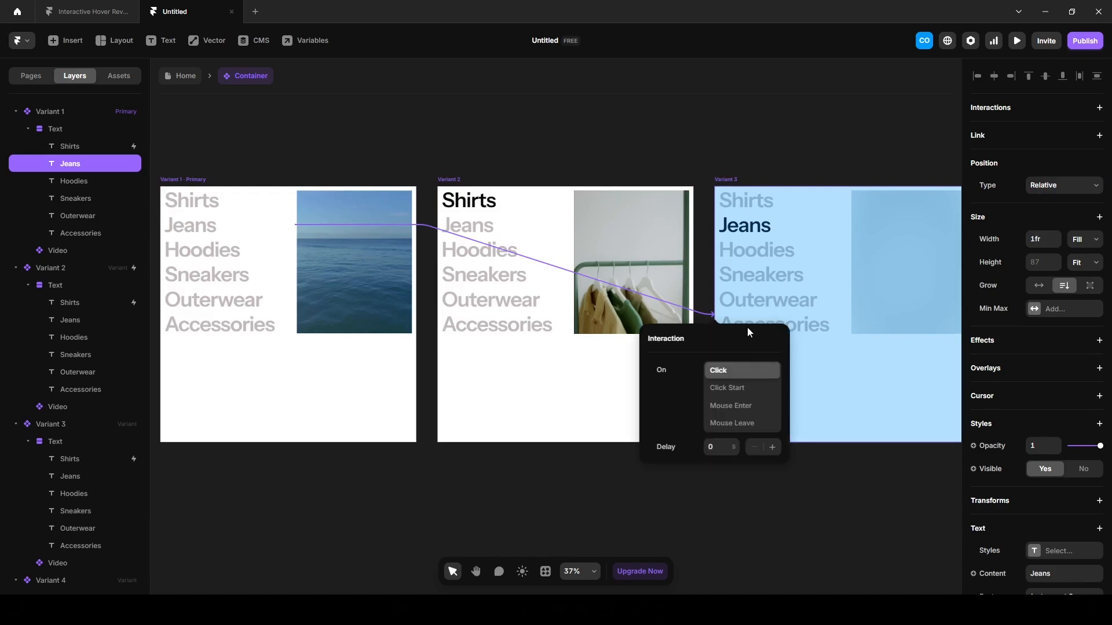
{"action": "left_click", "coordinate": [746, 408]}
{"action": "left_click", "coordinate": [717, 164]}
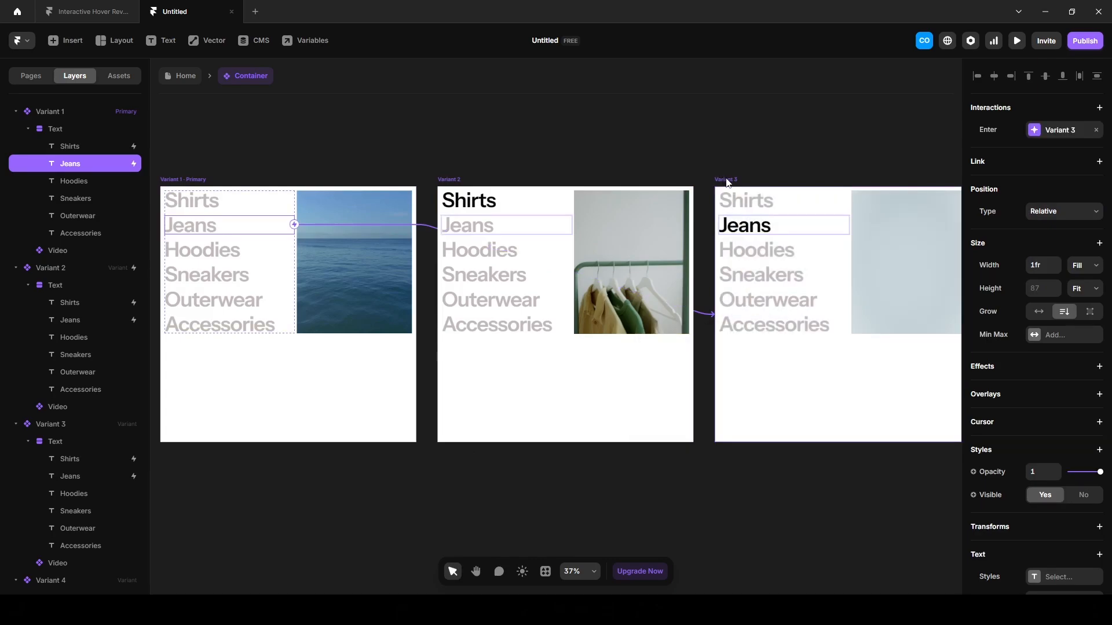
Step: Connect Variant 3 back to Variant 1 with a Mouse Leave interaction
{"action": "left_click", "coordinate": [726, 179]}
{"action": "scroll", "coordinate": [696, 218], "scroll_direction": "down", "scroll_amount": 2}
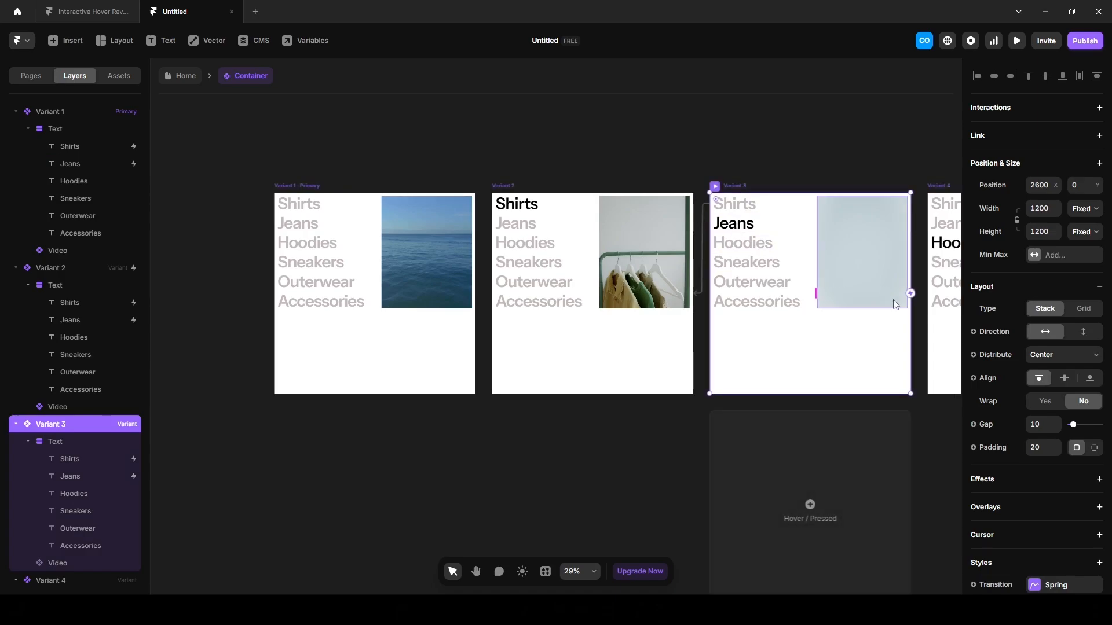
{"action": "left_click_drag", "start_coordinate": [912, 297], "coordinate": [412, 325]}
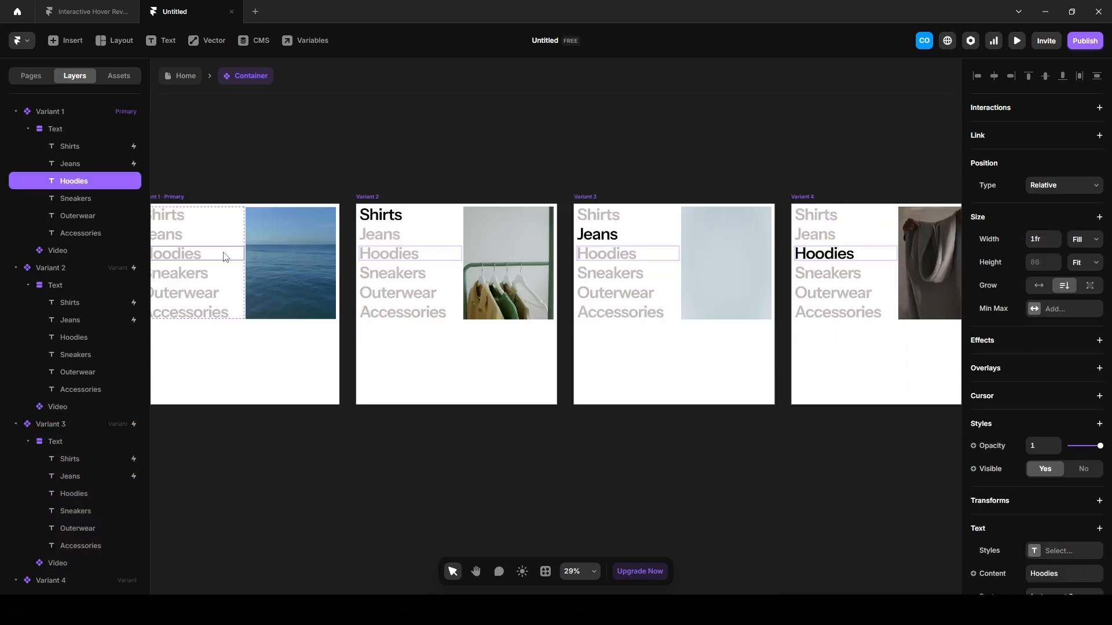
Step: Connect the Hoodies text in Variant 1 to Variant 4 with a Mouse Enter interaction
{"action": "scroll", "coordinate": [249, 254], "scroll_direction": "up", "scroll_amount": 2}
{"action": "left_click_drag", "start_coordinate": [249, 255], "coordinate": [952, 279]}
{"action": "left_click", "coordinate": [779, 457]}
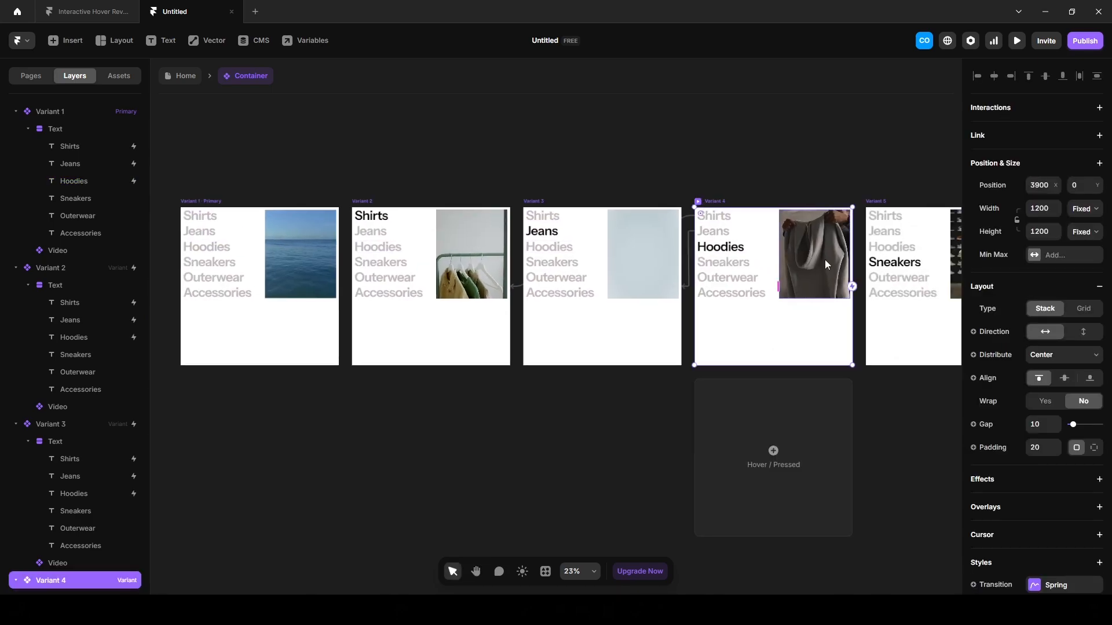
Step: Connect Variant 4 back to Variant 1 with a Mouse Leave interaction
{"action": "left_click_drag", "start_coordinate": [852, 286], "coordinate": [259, 304]}
{"action": "left_click", "coordinate": [347, 340]}
{"action": "left_click", "coordinate": [365, 415]}
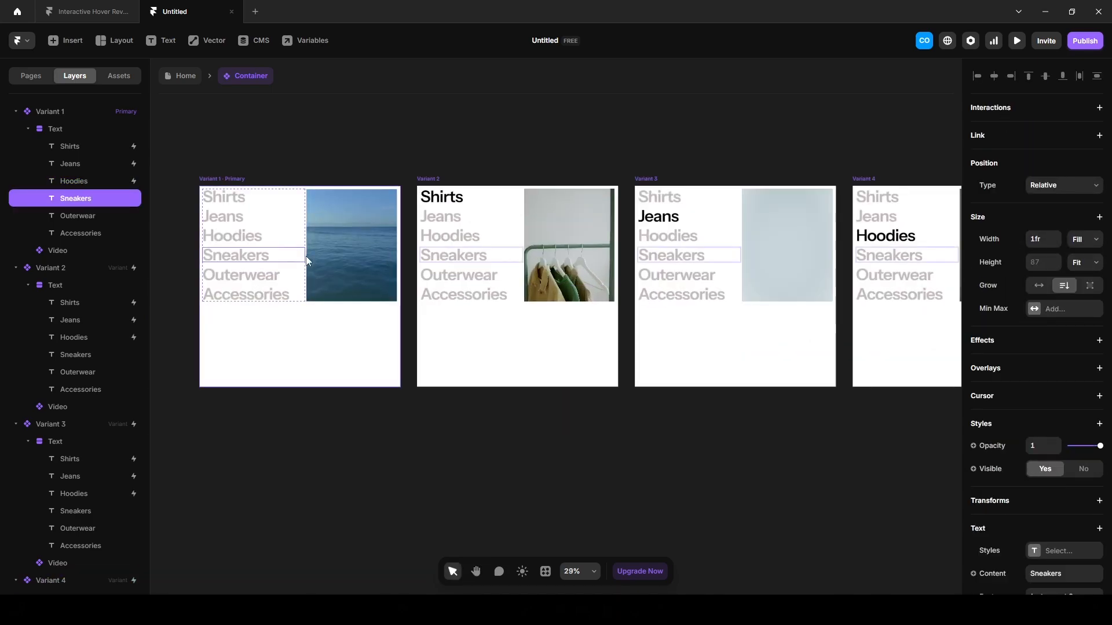
Step: Connect Sneakers to Variant 5 and Outerwear to Variant 6 on Mouse Enter, and both variants back to Variant 1 on Mouse Leave
{"action": "left_click_drag", "start_coordinate": [306, 260], "coordinate": [371, 330]}
{"action": "scroll", "coordinate": [690, 318], "scroll_direction": "down", "scroll_amount": 3}
{"action": "scroll", "coordinate": [647, 305], "scroll_direction": "down", "scroll_amount": 1}
{"action": "left_click", "coordinate": [926, 399]}
{"action": "left_click", "coordinate": [744, 443]}
{"action": "left_click", "coordinate": [780, 298]}
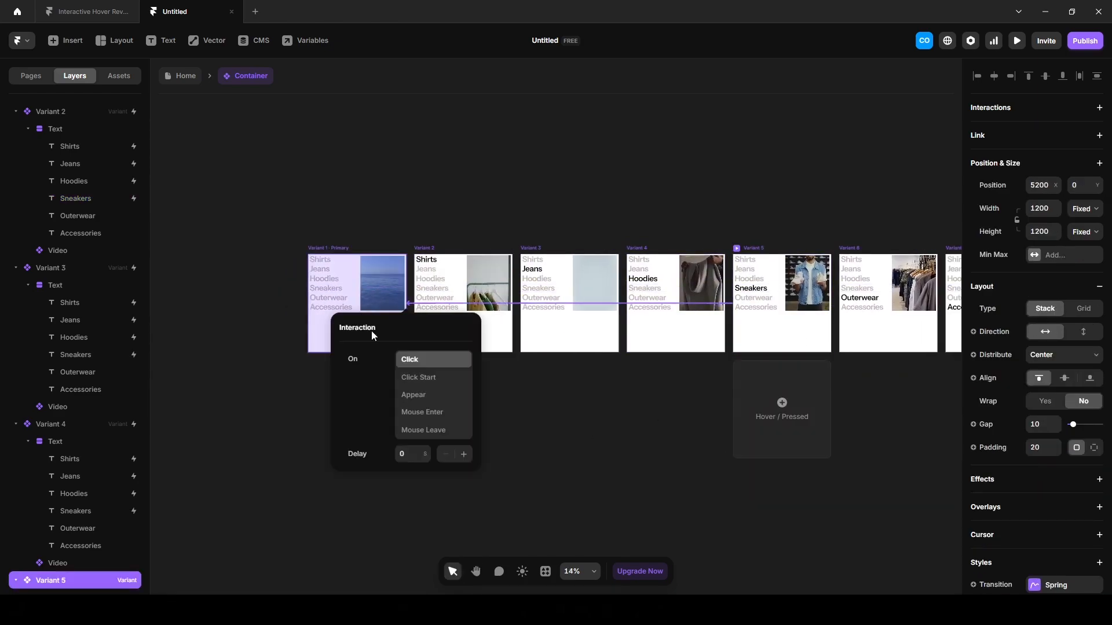
{"action": "left_click", "coordinate": [618, 414]}
Step: Connect the Accessories text in Variant 1 to Variant 7 with Mouse Enter, and Variant 7 back to Variant 1 with Mouse Leave
{"action": "left_click", "coordinate": [404, 263]}
{"action": "scroll", "coordinate": [403, 264], "scroll_direction": "down", "scroll_amount": 8}
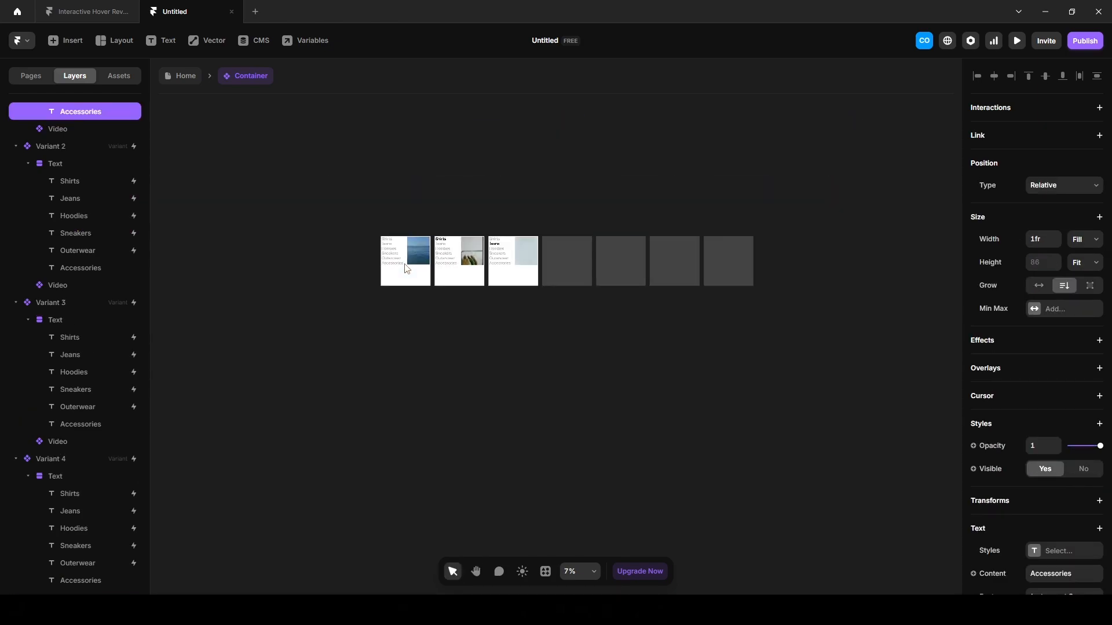
{"action": "left_click_drag", "start_coordinate": [410, 263], "coordinate": [209, 278]}
{"action": "left_click", "coordinate": [712, 354]}
{"action": "left_click", "coordinate": [667, 259]}
{"action": "left_click", "coordinate": [711, 230]}
{"action": "scroll", "coordinate": [725, 230], "scroll_direction": "up", "scroll_amount": 5}
{"action": "left_click", "coordinate": [267, 404]}
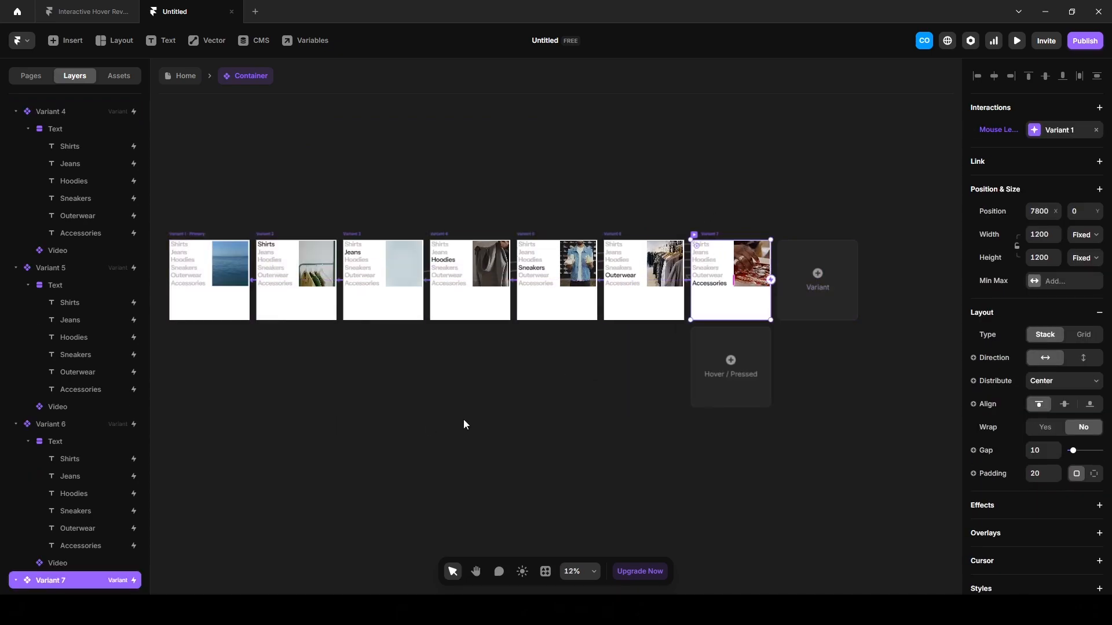
Step: Return to the Home page and preview the hover interactions on the category names
{"action": "left_click", "coordinate": [464, 421]}
{"action": "left_click_drag", "start_coordinate": [350, 402], "coordinate": [515, 399]}
{"action": "left_click", "coordinate": [181, 79]}
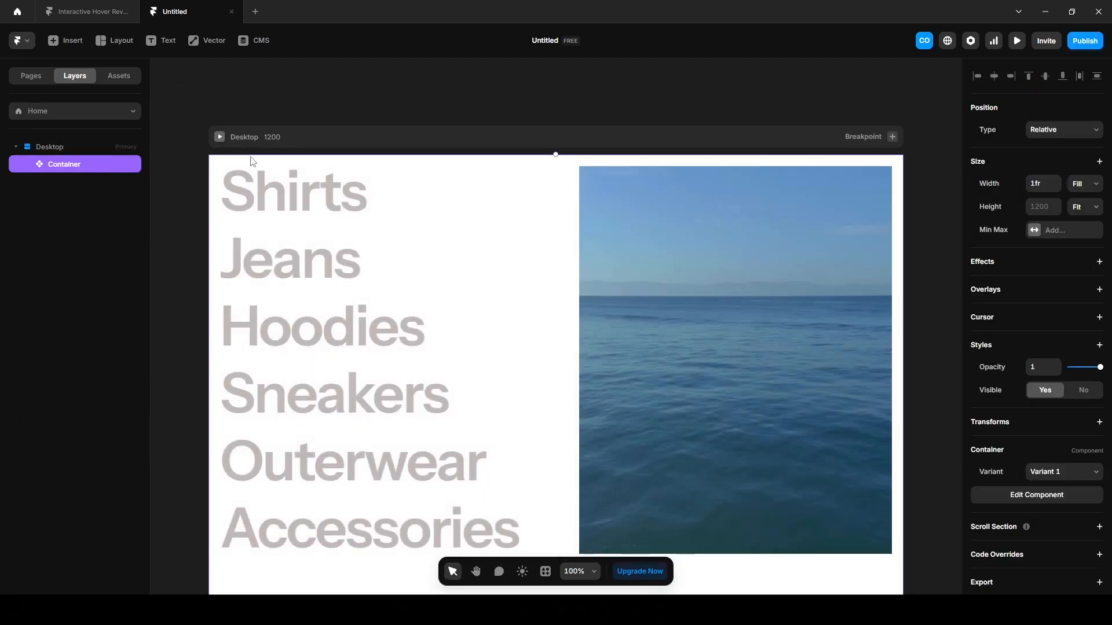
{"action": "left_click", "coordinate": [1017, 40]}
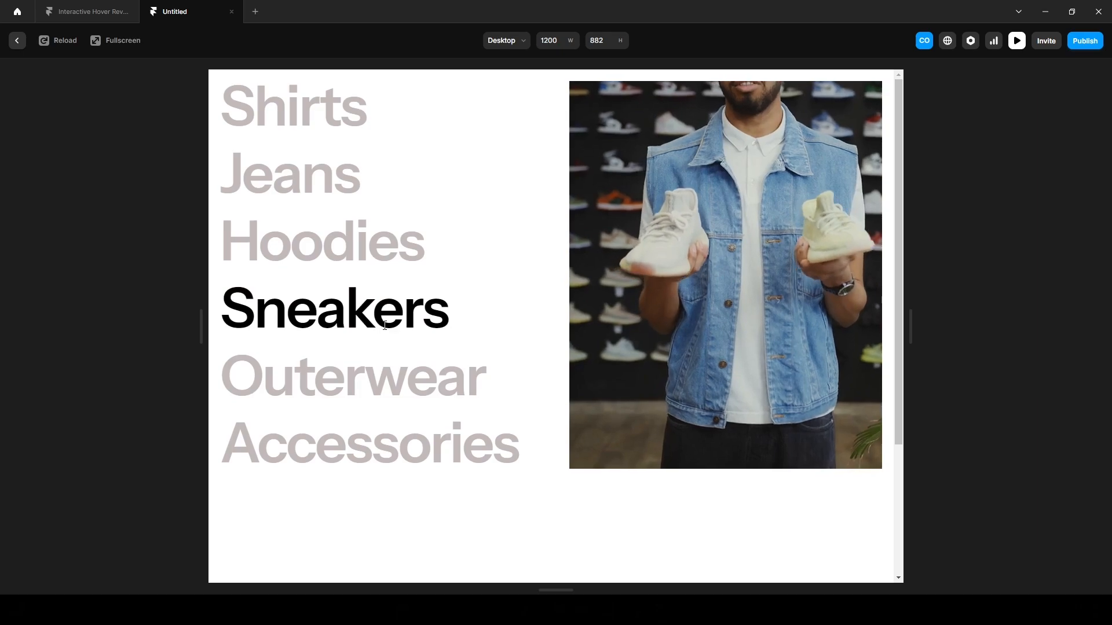
{"action": "key", "text": "Escape"}
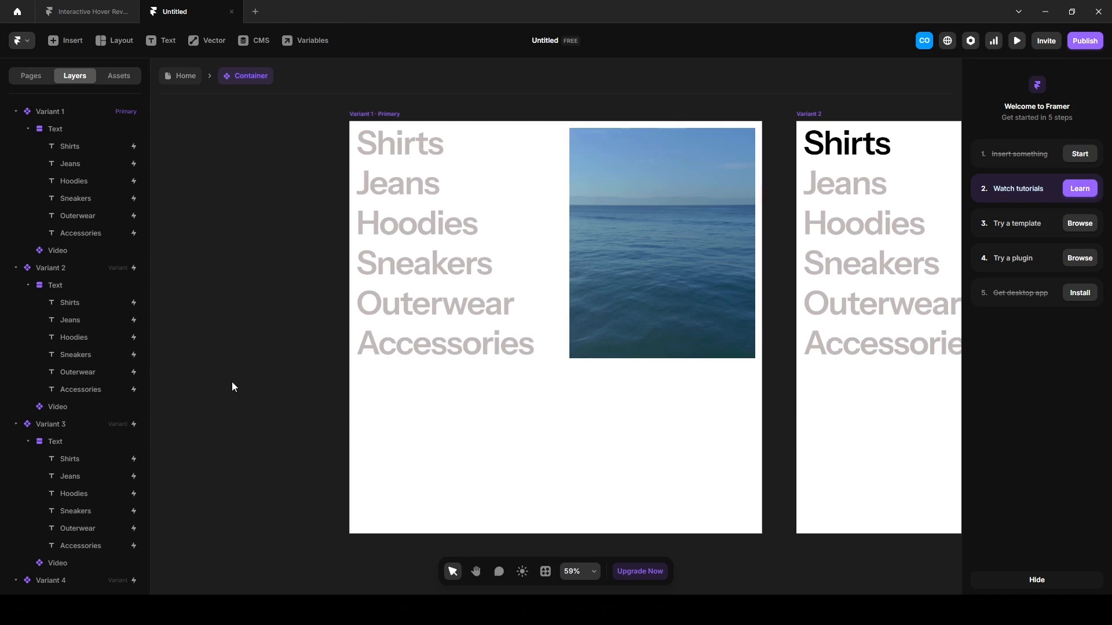
Step: Give the Shirts text in the Container component's Variant 1 a Hover effect with scale 1 and X offset 30
{"action": "left_click", "coordinate": [400, 148]}
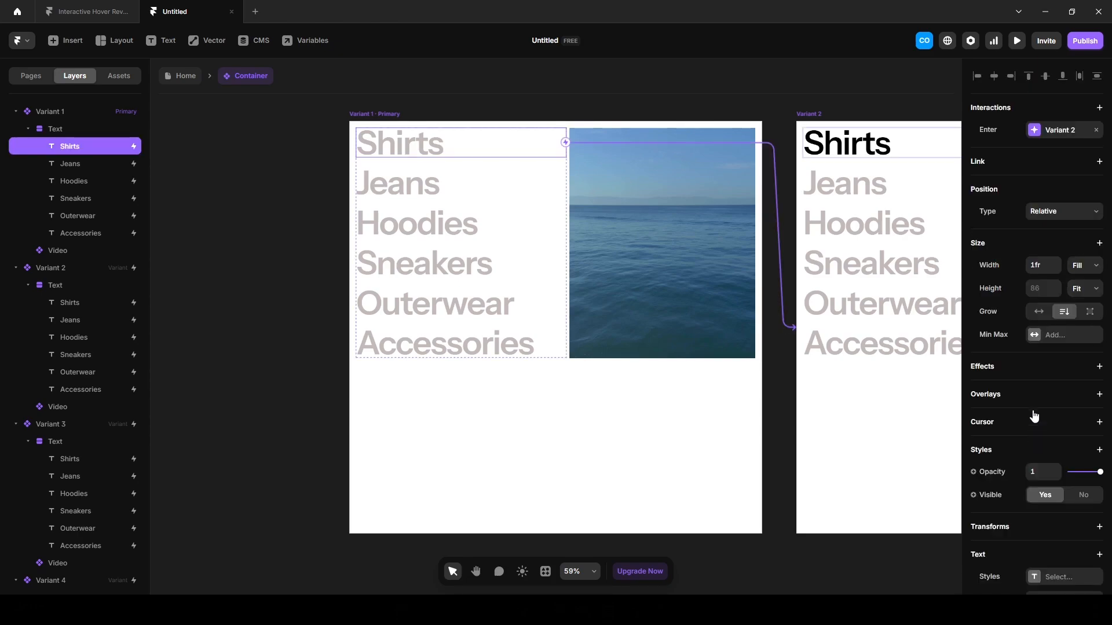
{"action": "left_click", "coordinate": [1000, 369]}
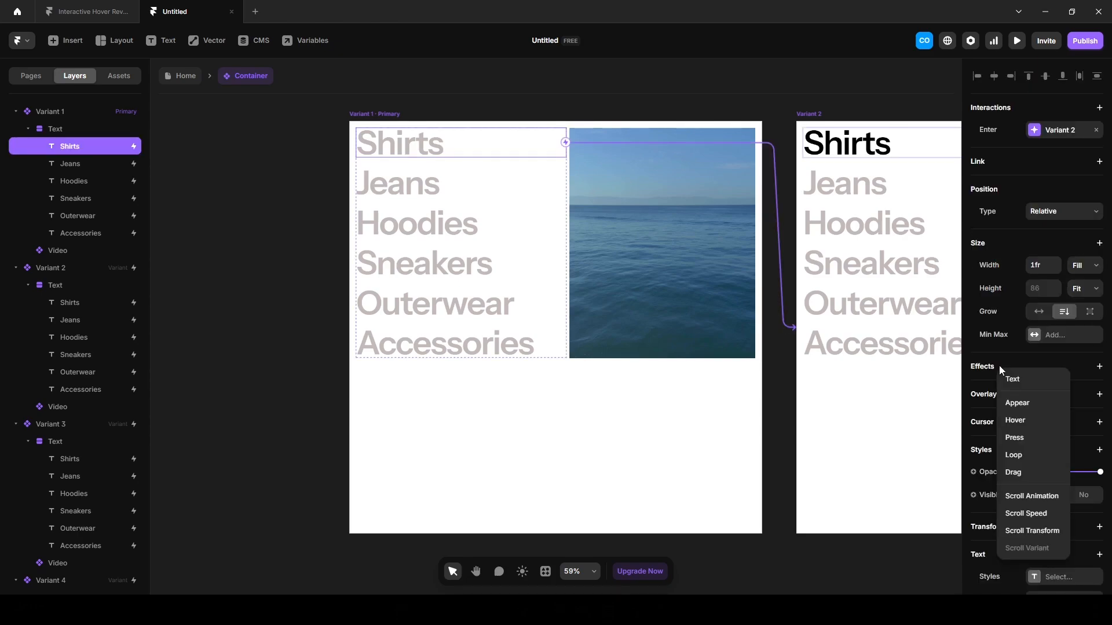
{"action": "left_click", "coordinate": [1023, 420]}
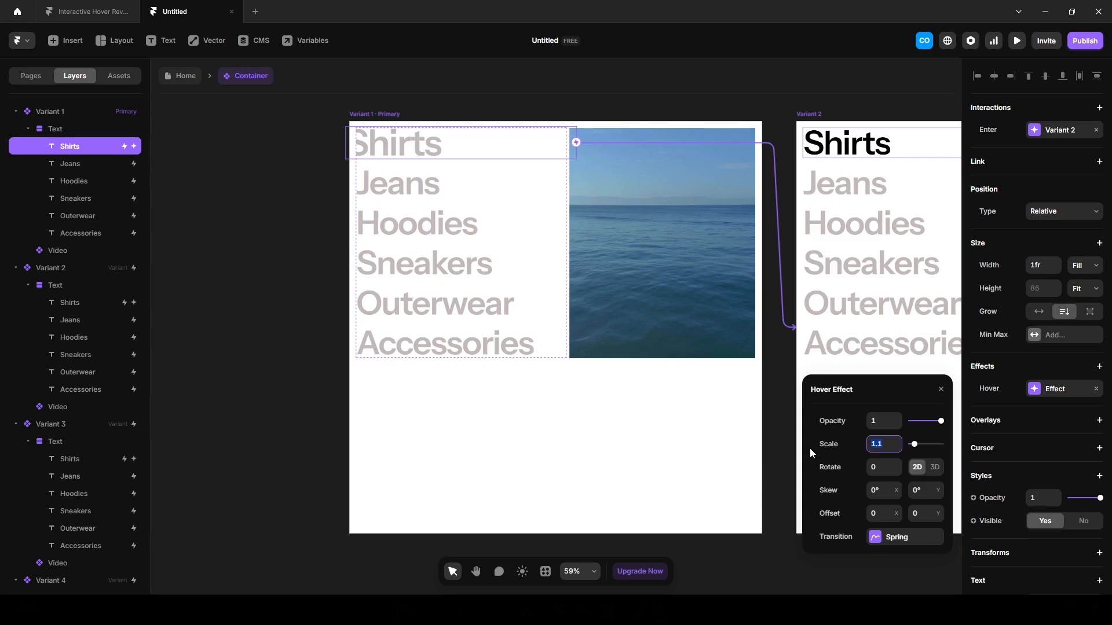
{"action": "type", "text": "1"}
{"action": "left_click", "coordinate": [882, 513]}
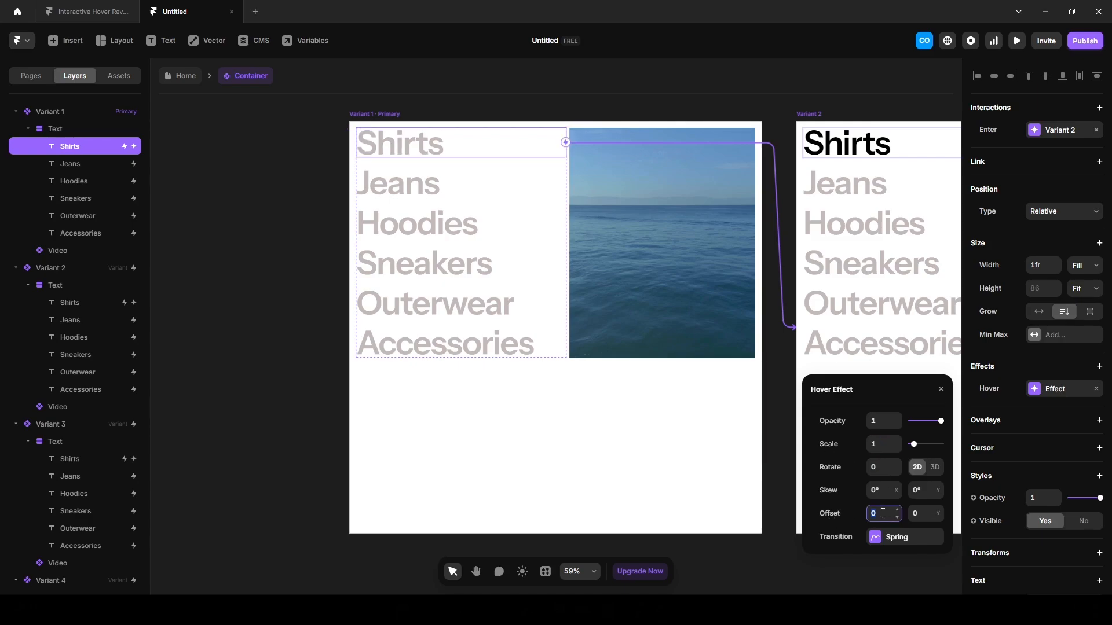
{"action": "type", "text": "30"}
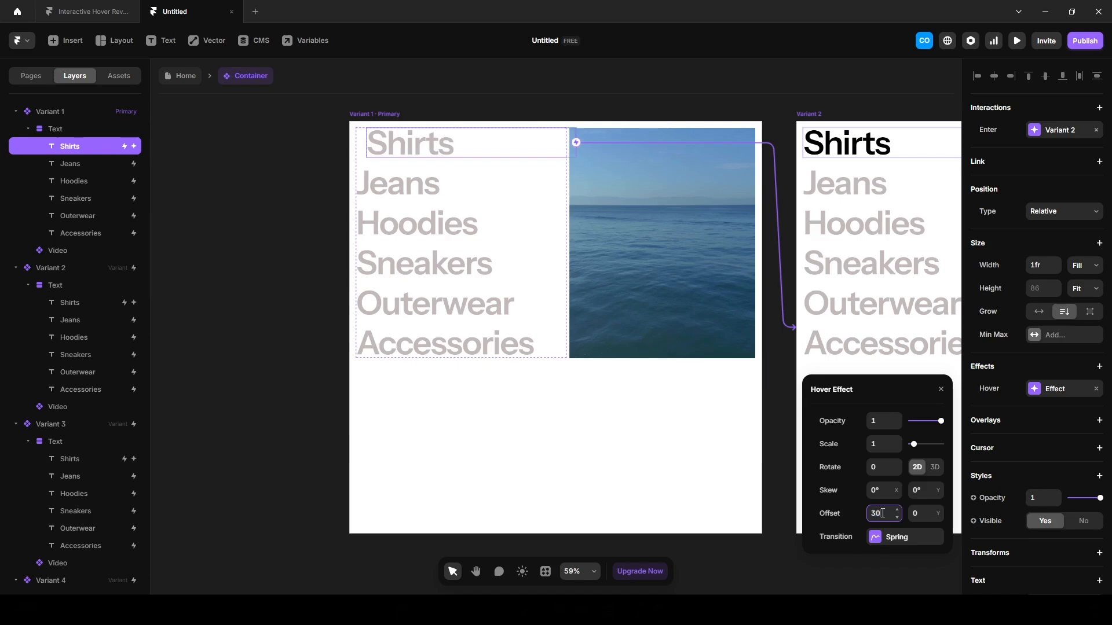
{"action": "left_click", "coordinate": [941, 390]}
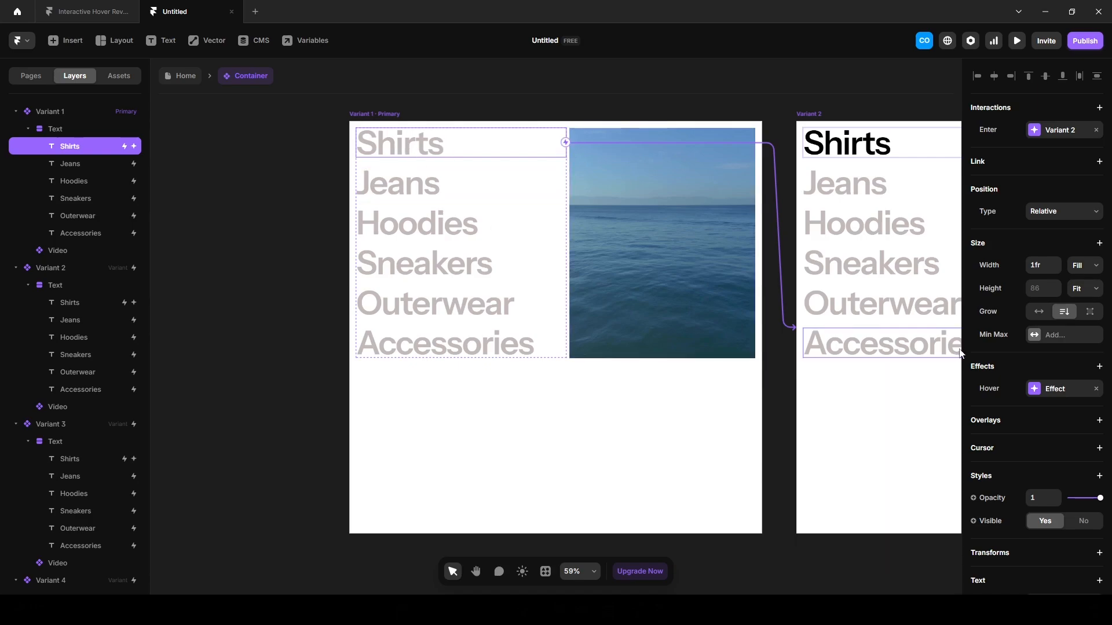
Step: Copy the Shirts hover effect and paste it onto the Jeans, Hoodies, Sneakers, Outerwear and Accessories texts in Variant 1
{"action": "right_click", "coordinate": [1047, 391]}
{"action": "left_click", "coordinate": [1054, 401]}
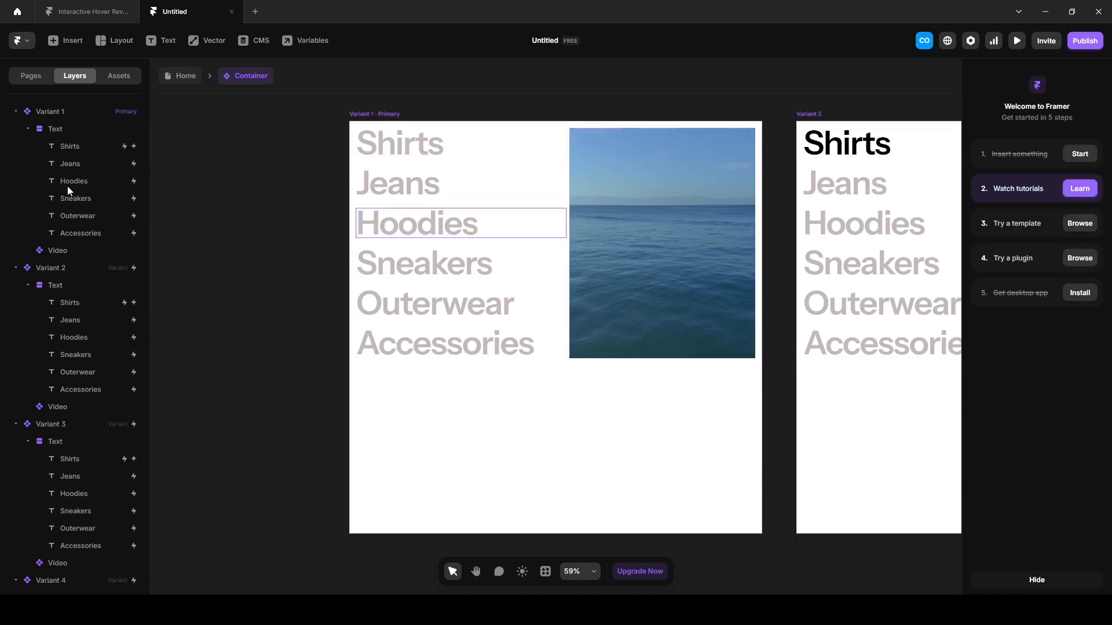
{"action": "left_click", "coordinate": [82, 161]}
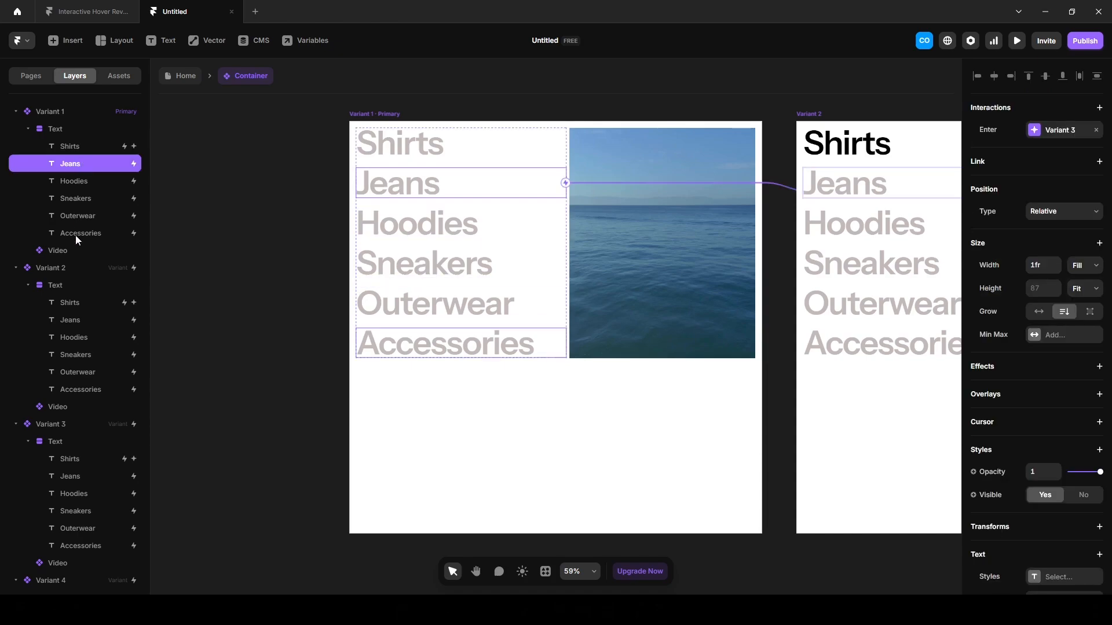
{"action": "left_click", "coordinate": [78, 231], "text": "shift"}
{"action": "right_click", "coordinate": [80, 201]}
{"action": "mouse_move", "coordinate": [117, 279]}
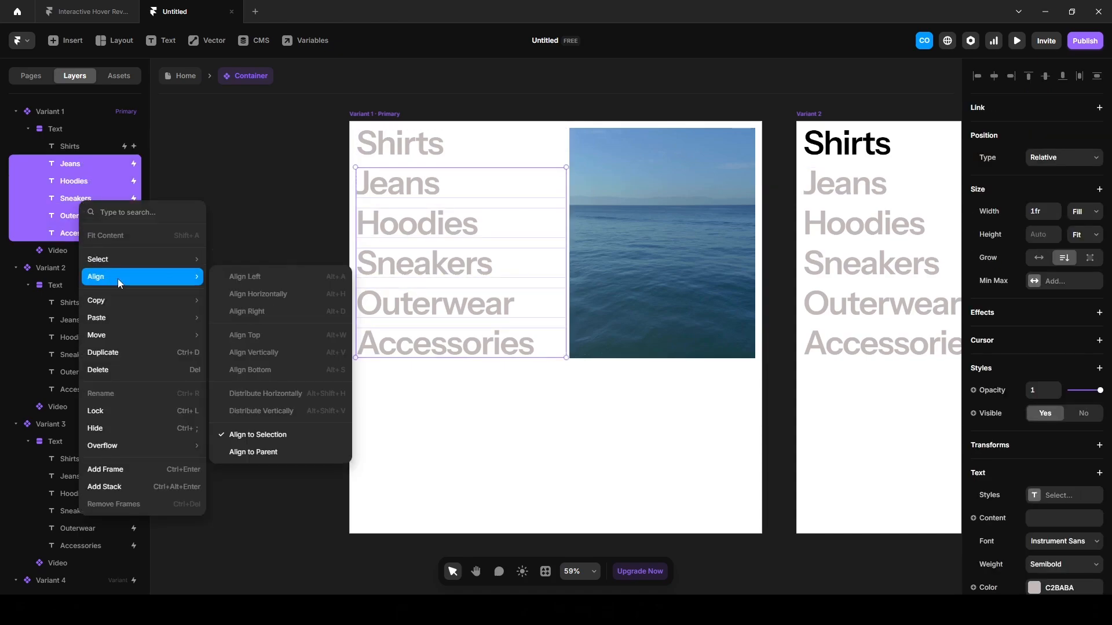
{"action": "mouse_move", "coordinate": [120, 316]}
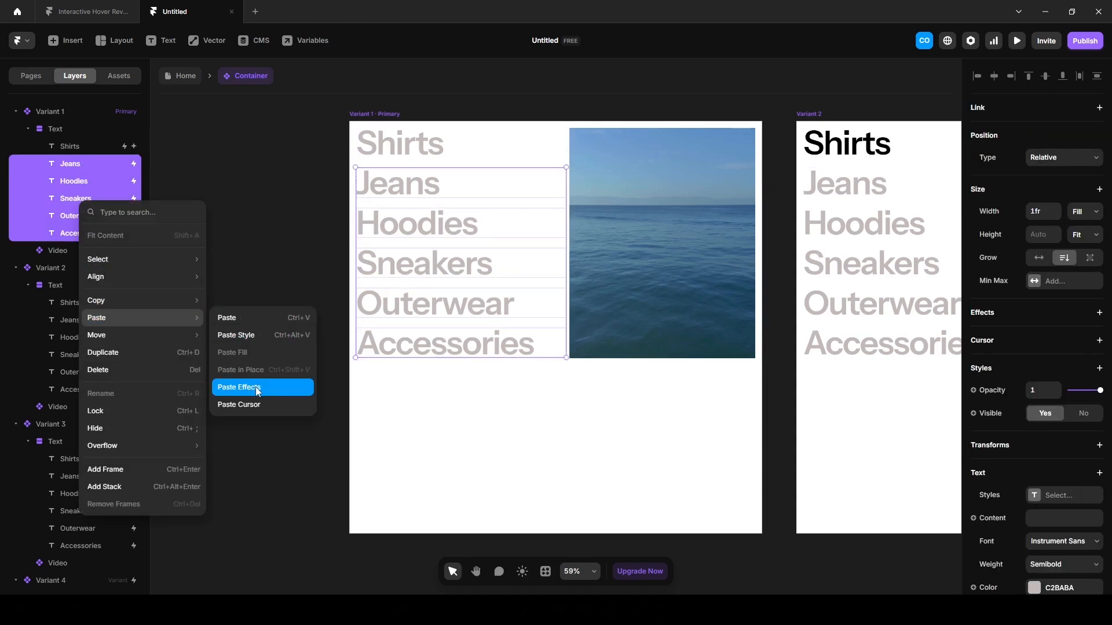
{"action": "left_click", "coordinate": [259, 389]}
{"action": "left_click", "coordinate": [196, 169]}
Step: Preview the hover effects on the Home page and compare them with the preview of the Interactive Hover Reveal project
{"action": "left_click", "coordinate": [184, 80]}
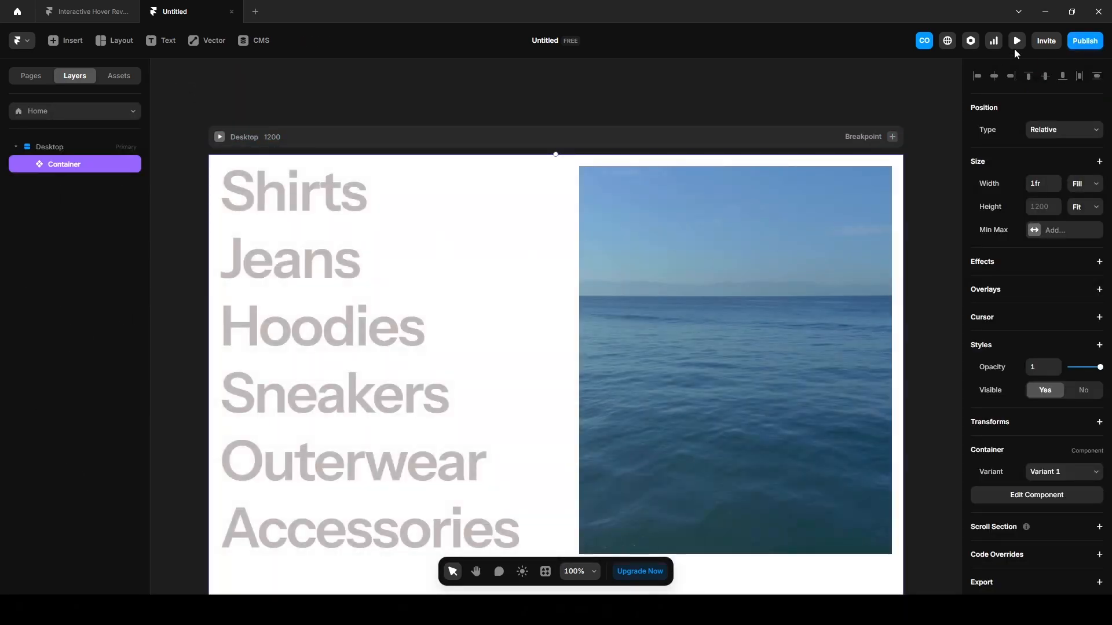
{"action": "left_click", "coordinate": [1017, 41]}
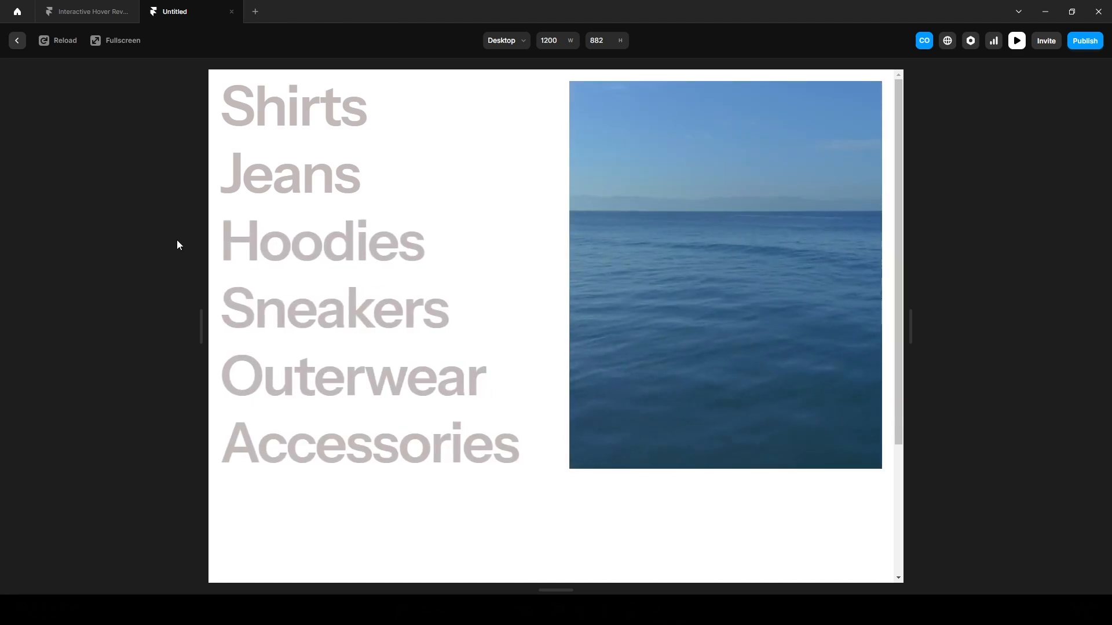
{"action": "left_click", "coordinate": [95, 13]}
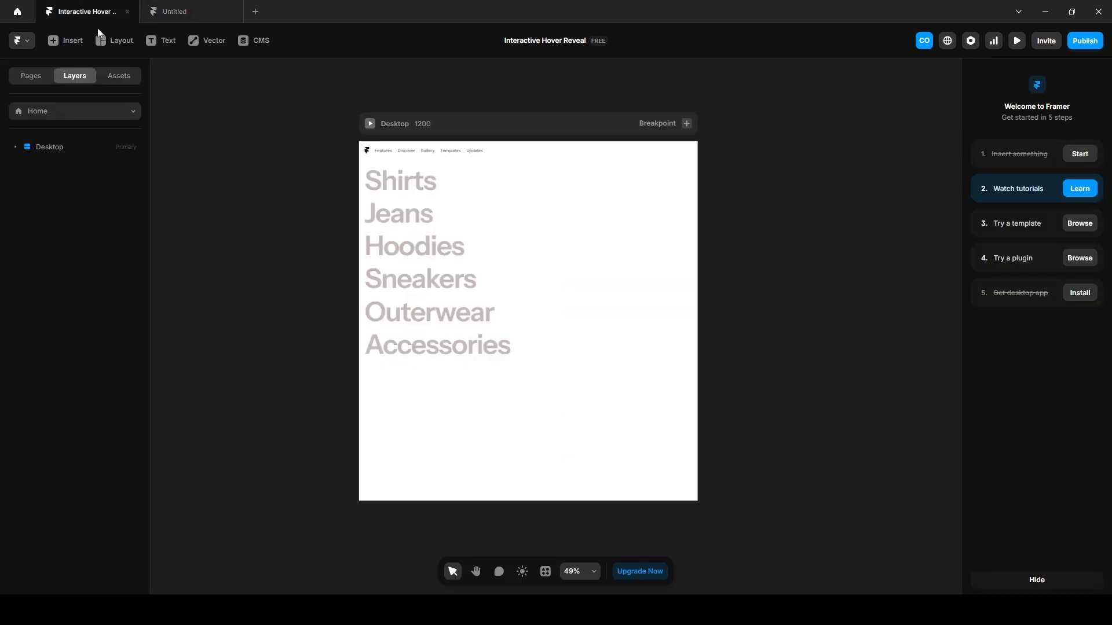
{"action": "left_click", "coordinate": [1016, 41]}
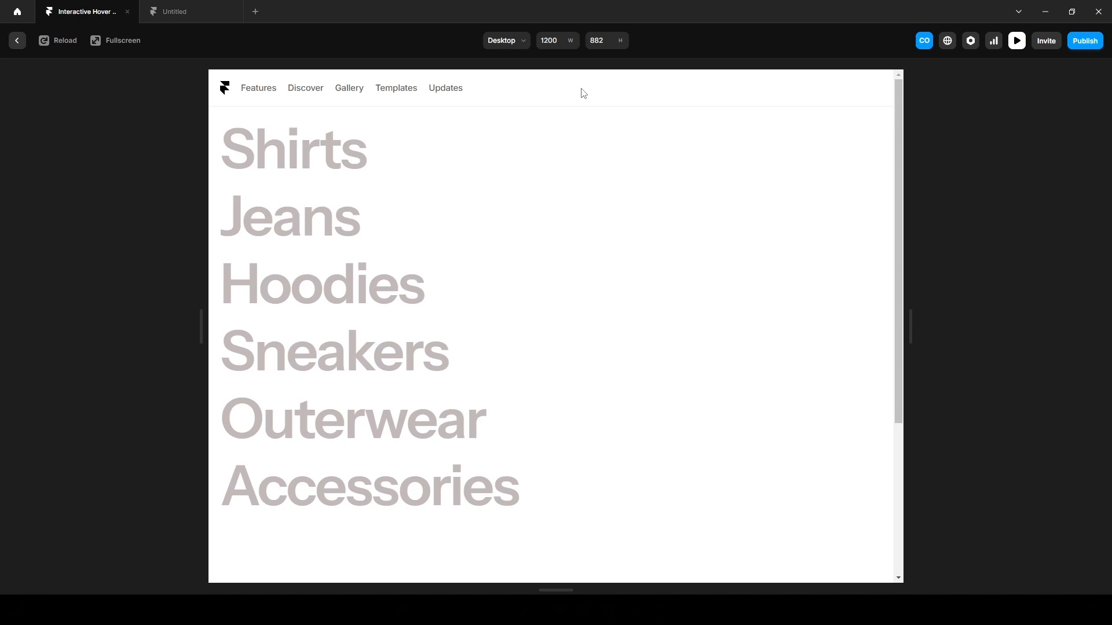
{"action": "left_click", "coordinate": [179, 15]}
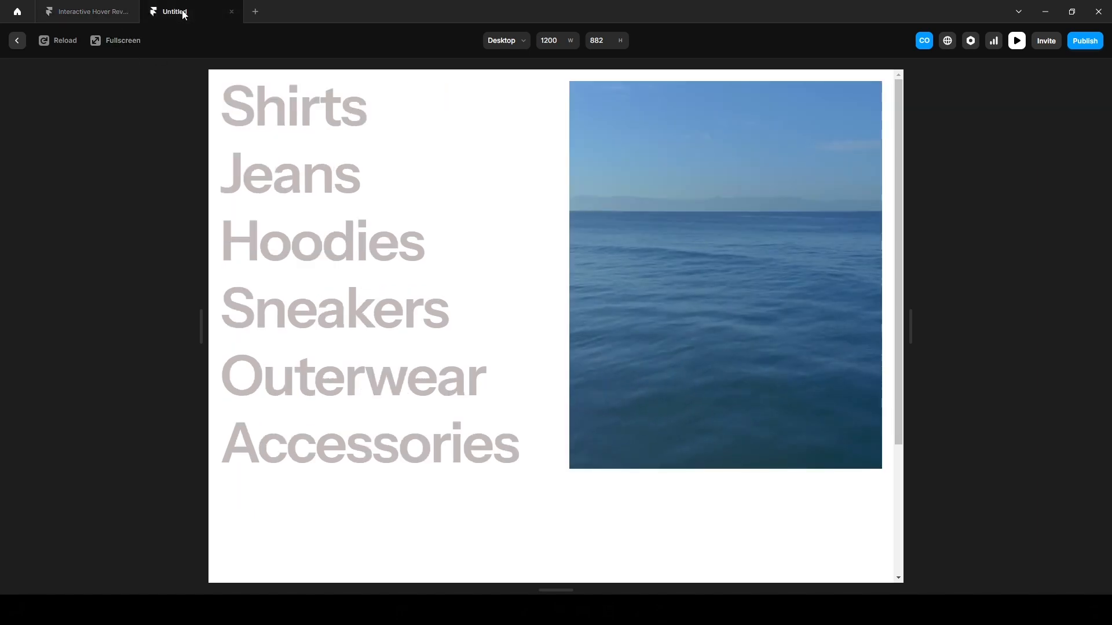
{"action": "left_click", "coordinate": [17, 41]}
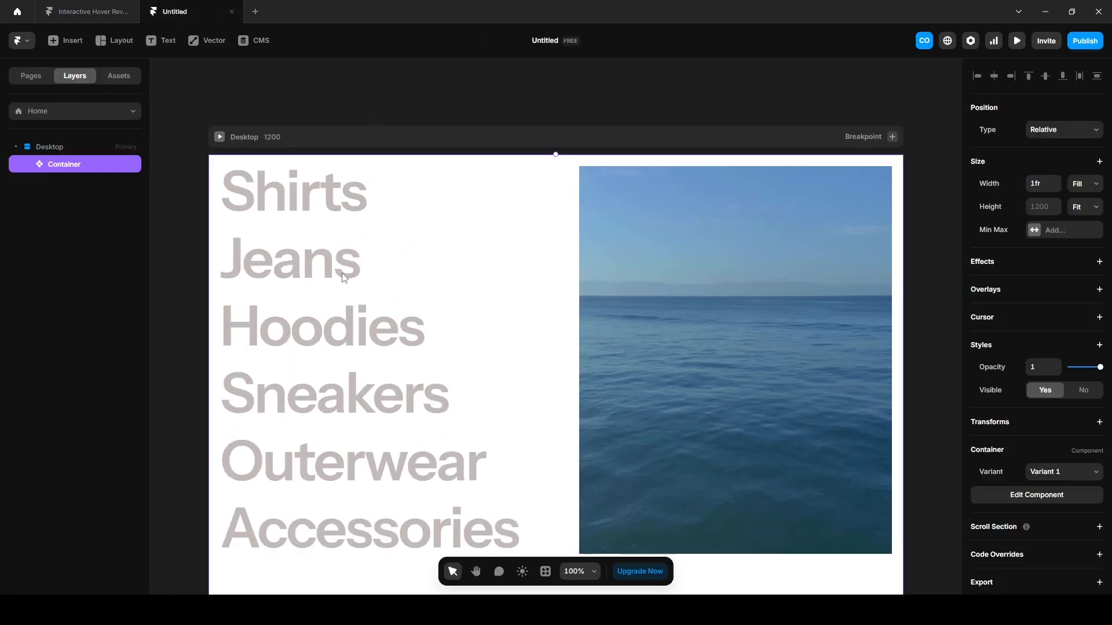
Step: Reopen the Container component and set the opacity of Variant 1's video to 0
{"action": "double_click", "coordinate": [386, 253]}
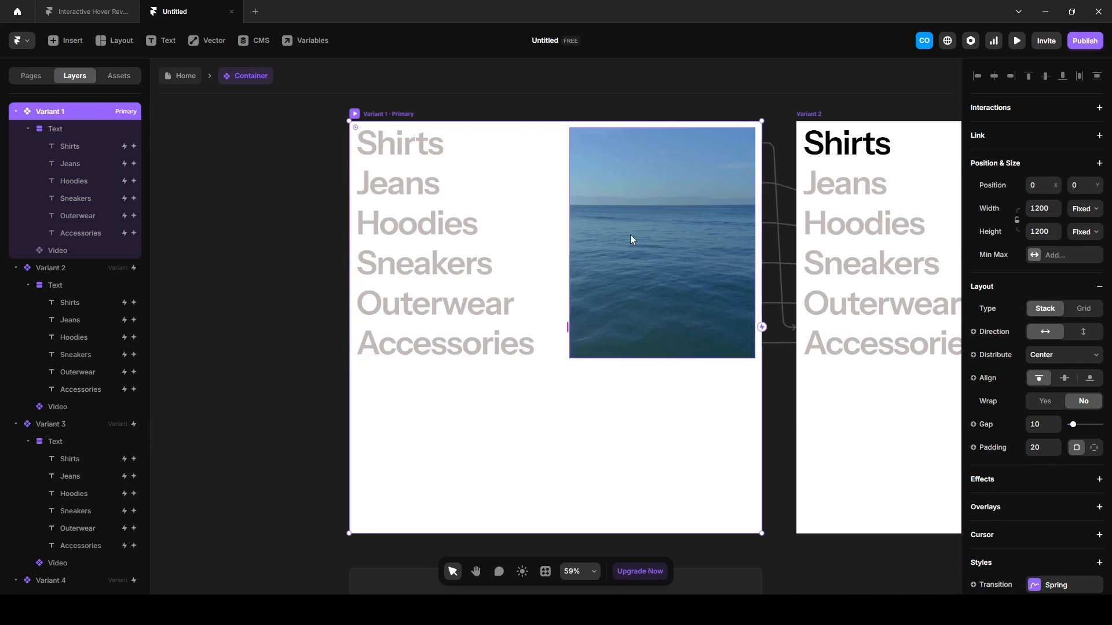
{"action": "left_click", "coordinate": [632, 235]}
{"action": "left_click", "coordinate": [1041, 394]}
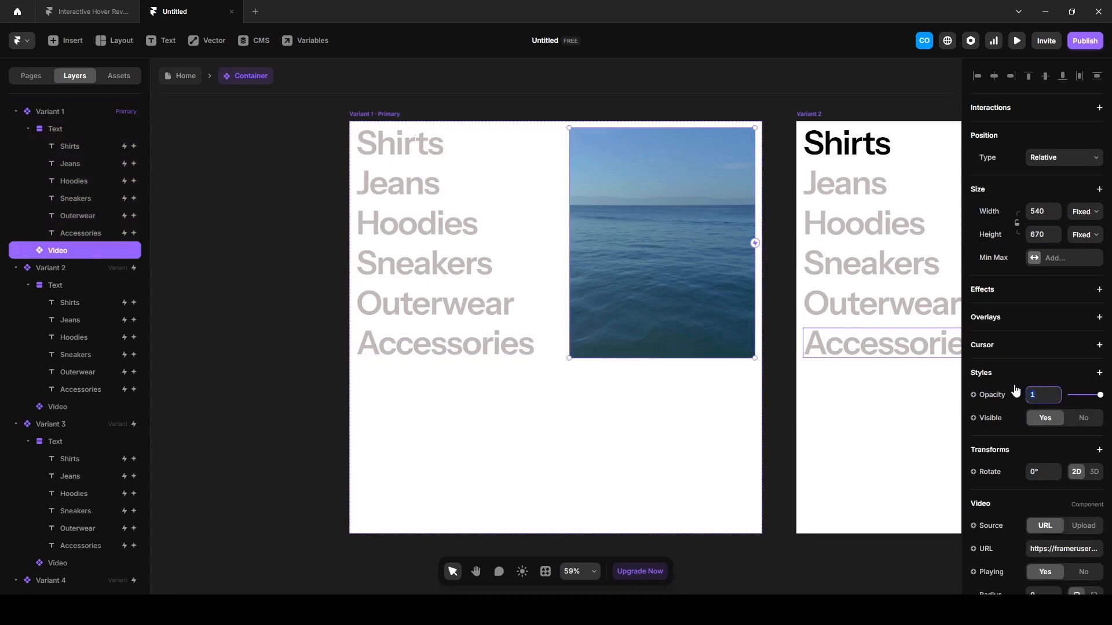
{"action": "key", "text": "Return"}
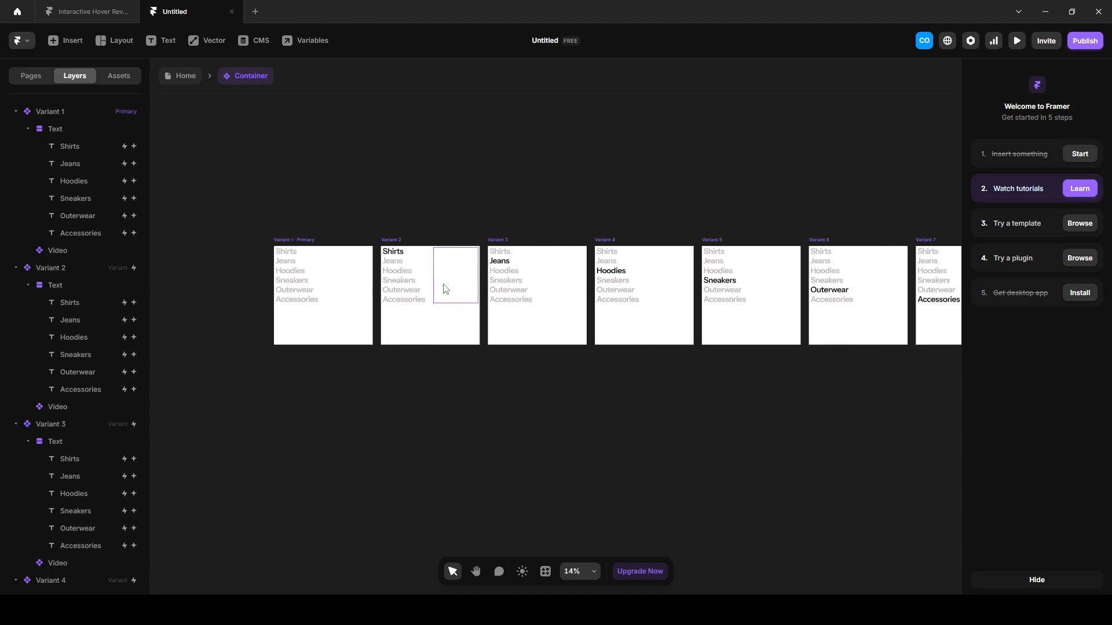
Step: Set the opacity of the Shirt.mp4 video in Variant 2 to 1
{"action": "left_click", "coordinate": [450, 287]}
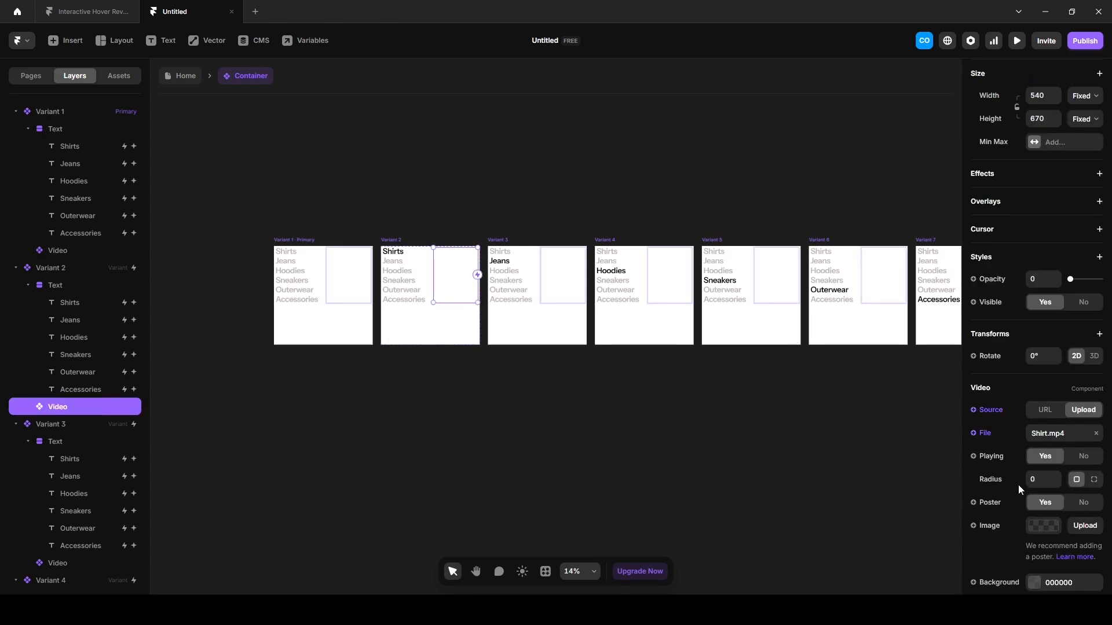
{"action": "scroll", "coordinate": [1017, 485], "scroll_direction": "up", "scroll_amount": 2}
{"action": "left_click", "coordinate": [1042, 394]}
{"action": "type", "text": "1"}
{"action": "key", "text": "Return"}
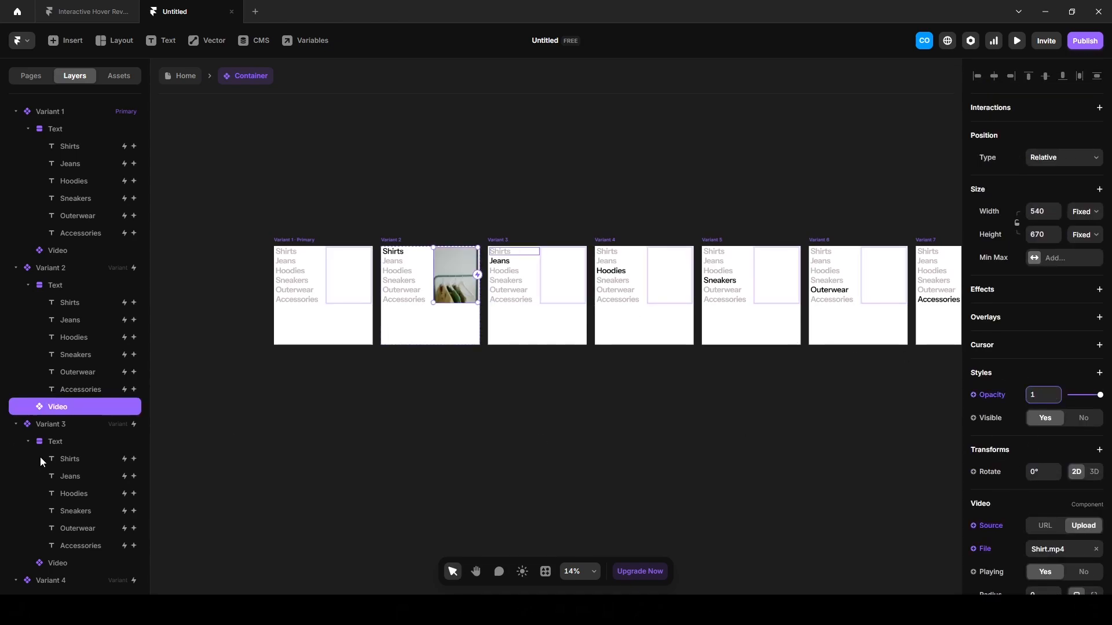
Step: Select the videos in Variants 3 through 7 together and set their opacity to 1
{"action": "scroll", "coordinate": [40, 456], "scroll_direction": "down", "scroll_amount": 2}
{"action": "left_click", "coordinate": [71, 449]}
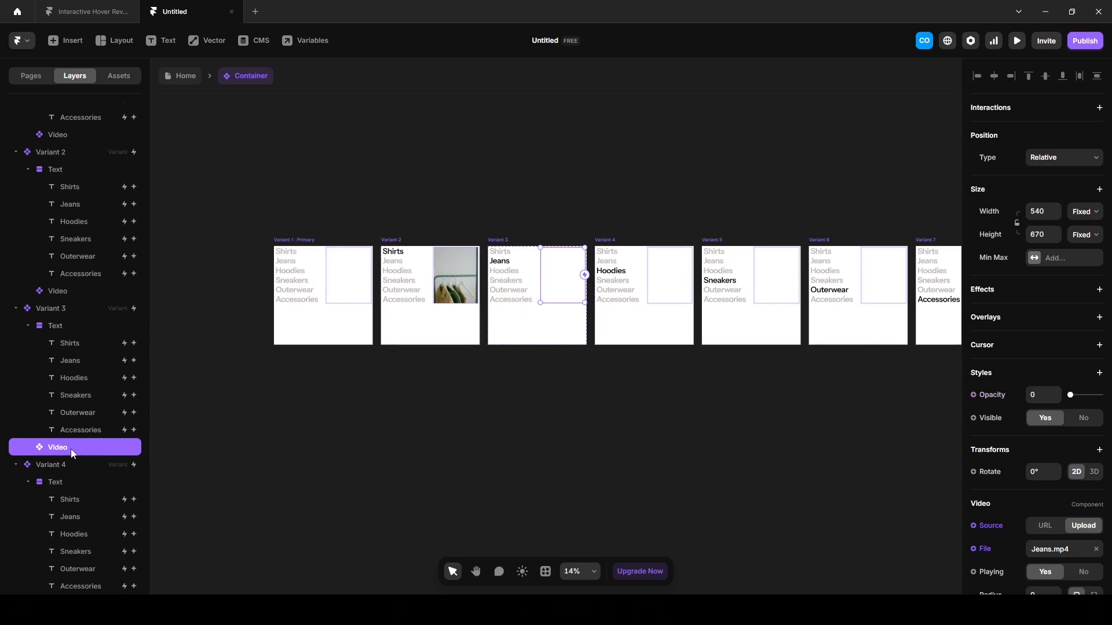
{"action": "scroll", "coordinate": [71, 450], "scroll_direction": "down", "scroll_amount": 3}
{"action": "left_click", "coordinate": [72, 432], "text": "shift"}
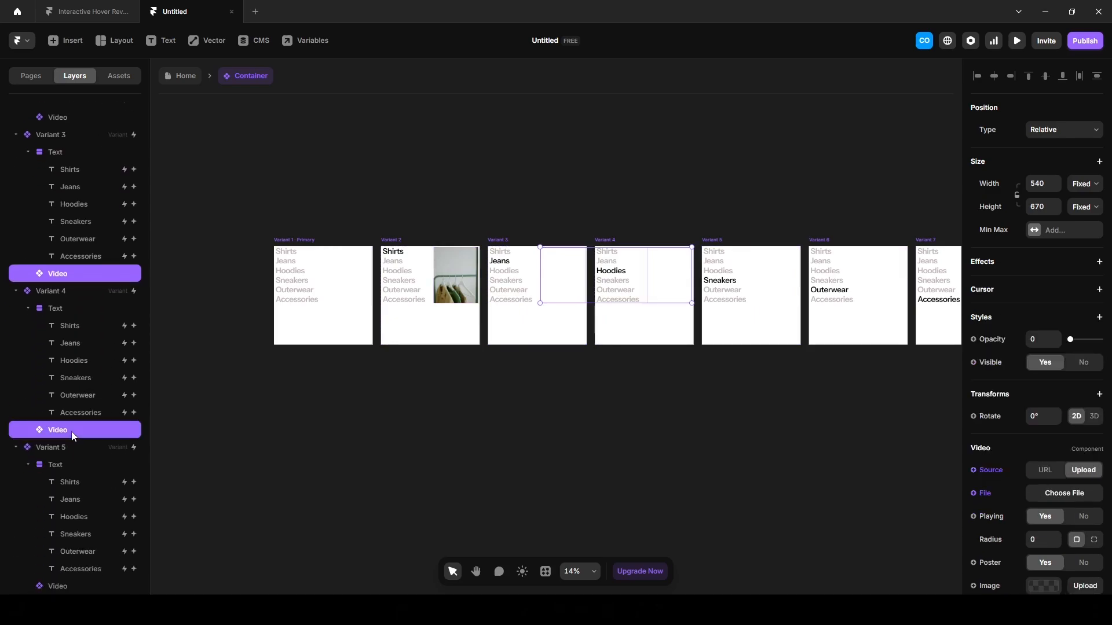
{"action": "scroll", "coordinate": [72, 432], "scroll_direction": "down", "scroll_amount": 3}
{"action": "left_click", "coordinate": [66, 416], "text": "shift"}
{"action": "scroll", "coordinate": [65, 418], "scroll_direction": "down", "scroll_amount": 3}
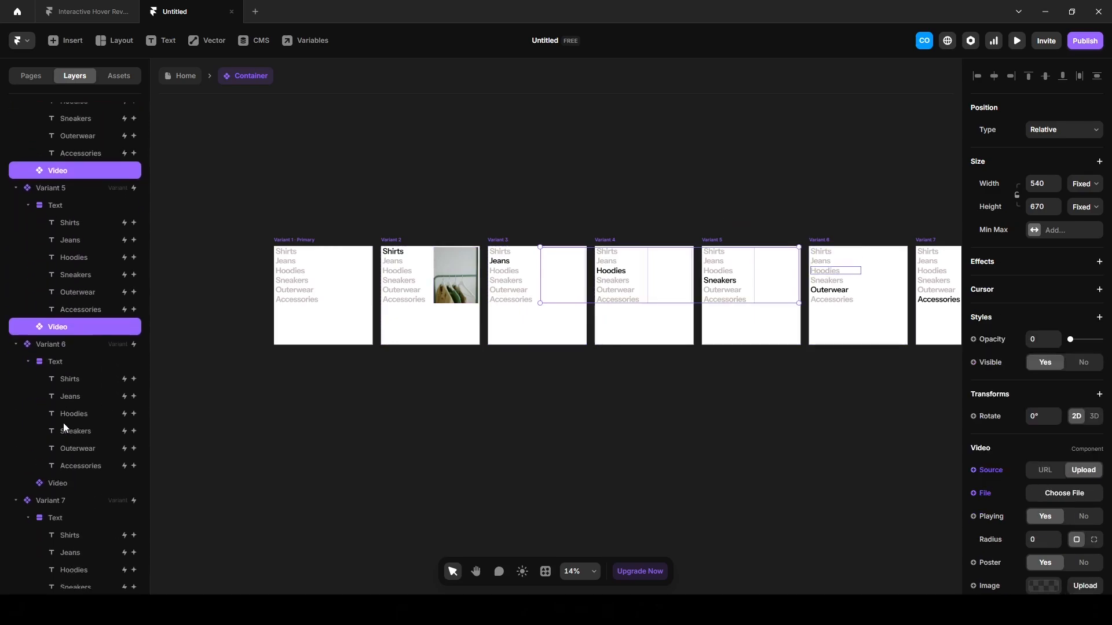
{"action": "left_click", "coordinate": [62, 426], "text": "shift"}
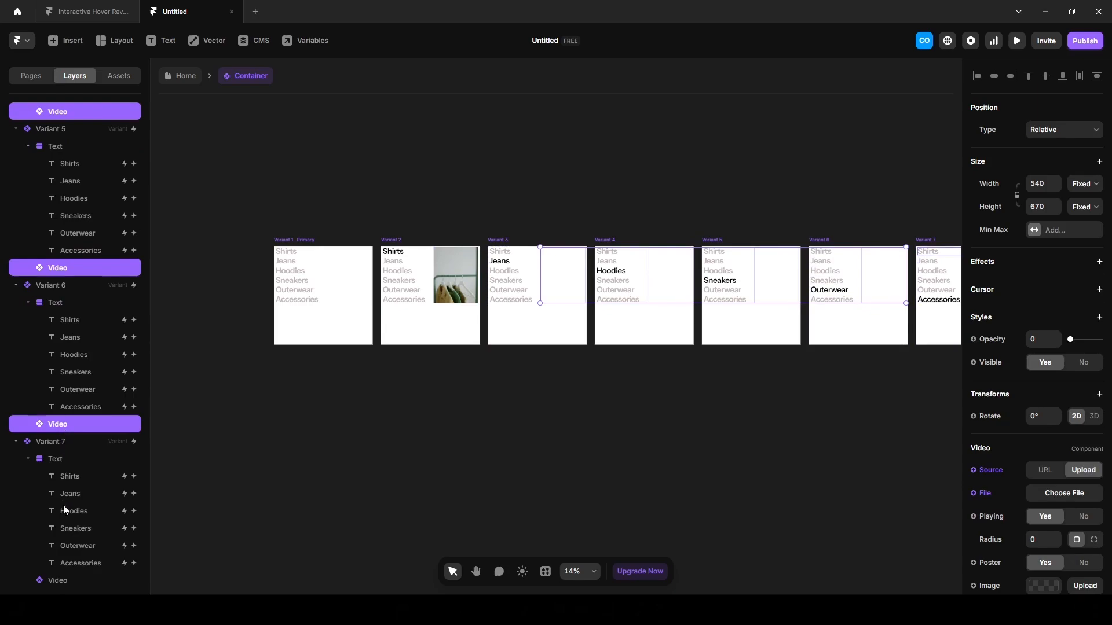
{"action": "left_click", "coordinate": [66, 581], "text": "shift"}
{"action": "left_click", "coordinate": [1041, 339]}
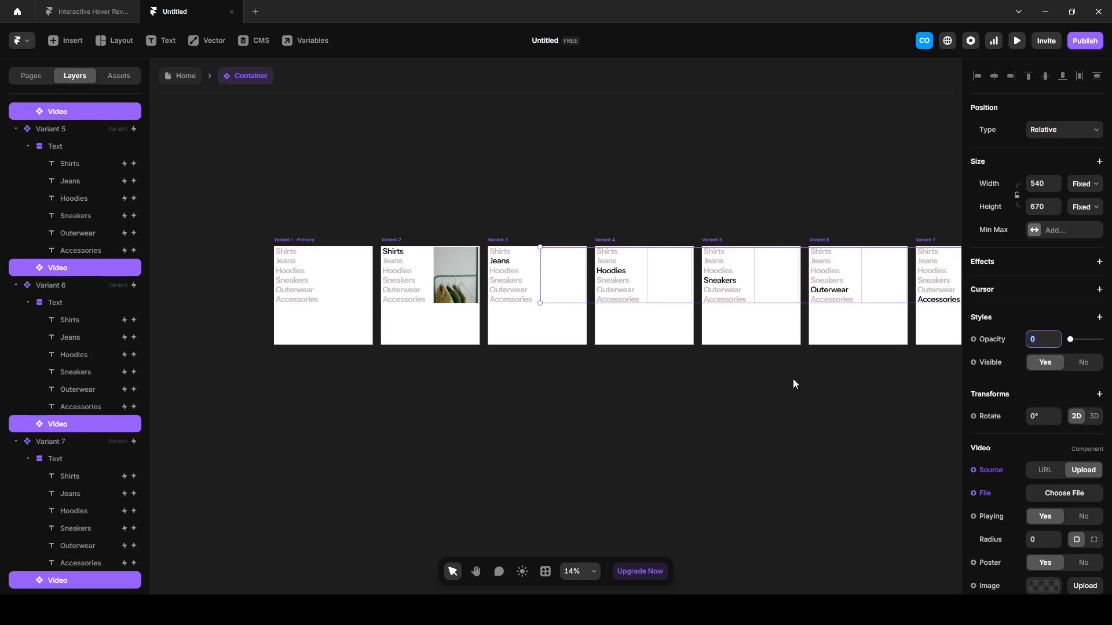
{"action": "type", "text": "1"}
{"action": "key", "text": "Return"}
{"action": "left_click", "coordinate": [794, 380]}
Step: Go back to the Home page and preview how each category's video is revealed on hover
{"action": "scroll", "coordinate": [794, 380], "scroll_direction": "right", "scroll_amount": 1}
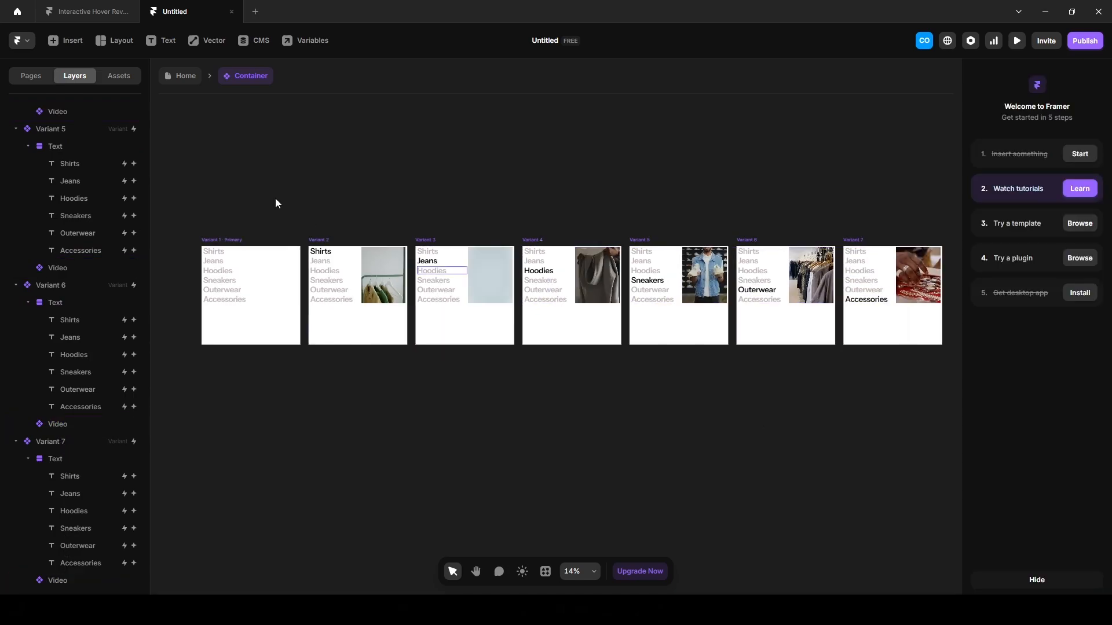
{"action": "left_click", "coordinate": [185, 77]}
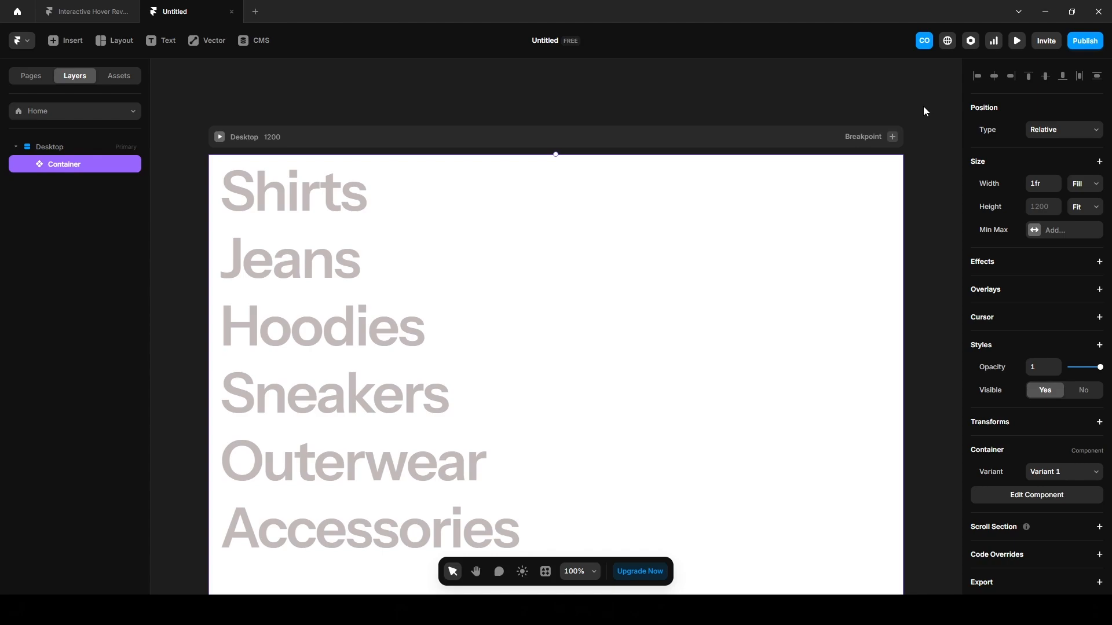
{"action": "left_click", "coordinate": [1017, 42]}
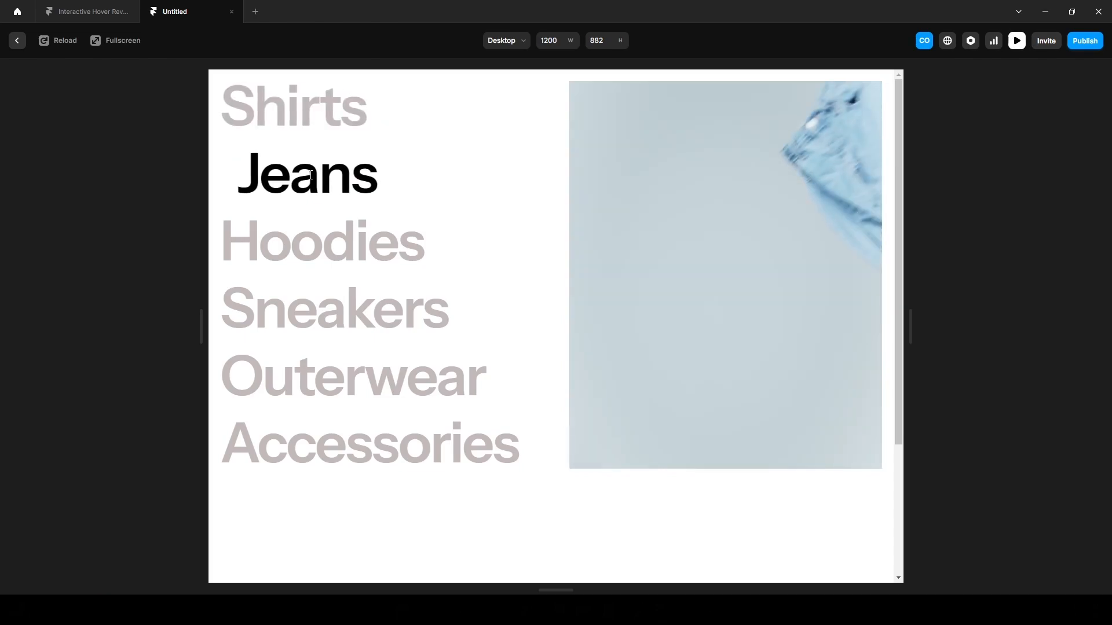